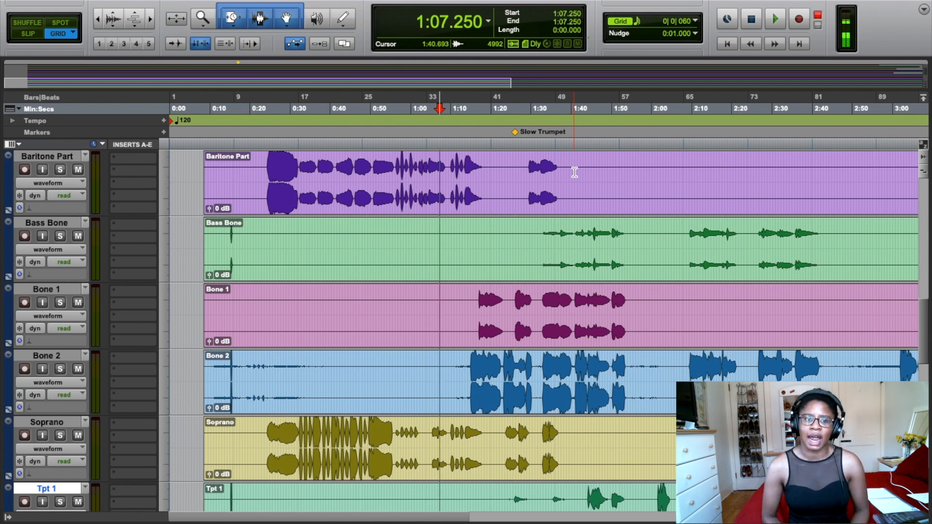
Look through the session's instrument tracks and examine the passage around the Slow Trumpet marker
scroll(57, 289, down, 10)
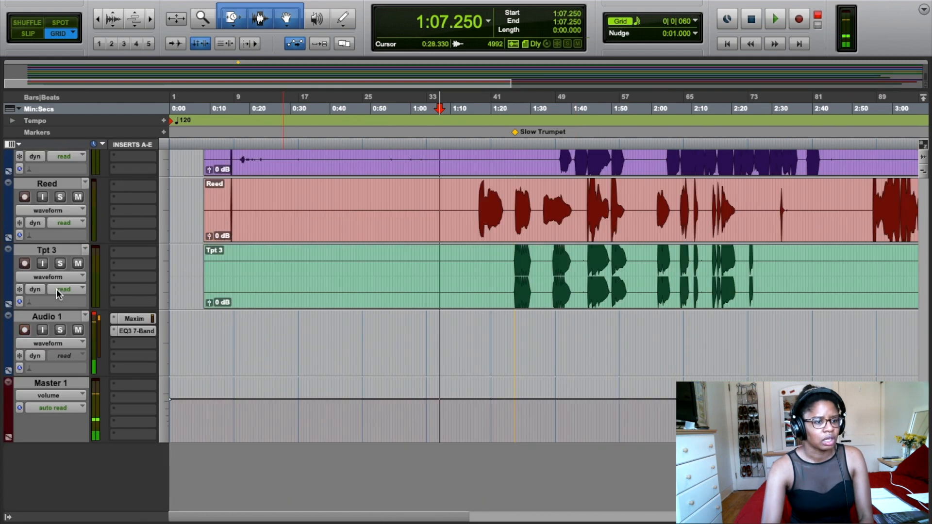
scroll(83, 316, up, 12)
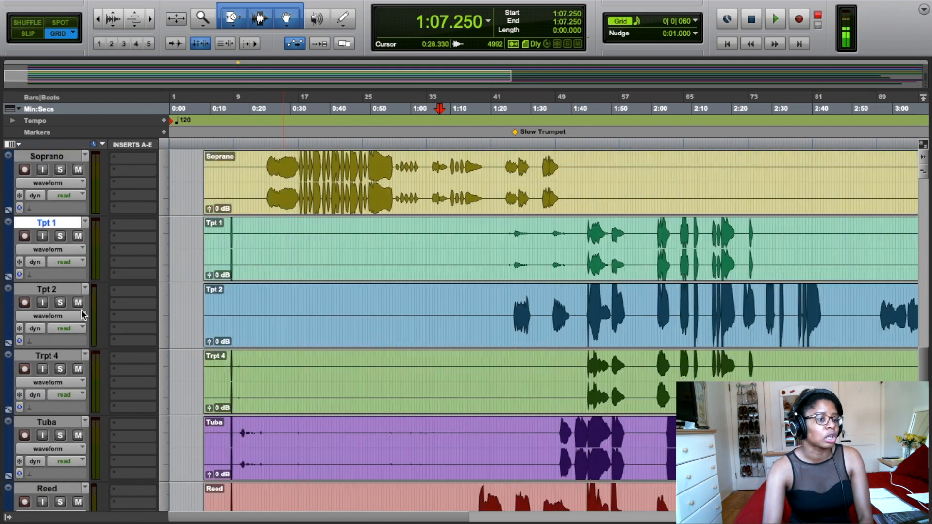
scroll(73, 313, up, 10)
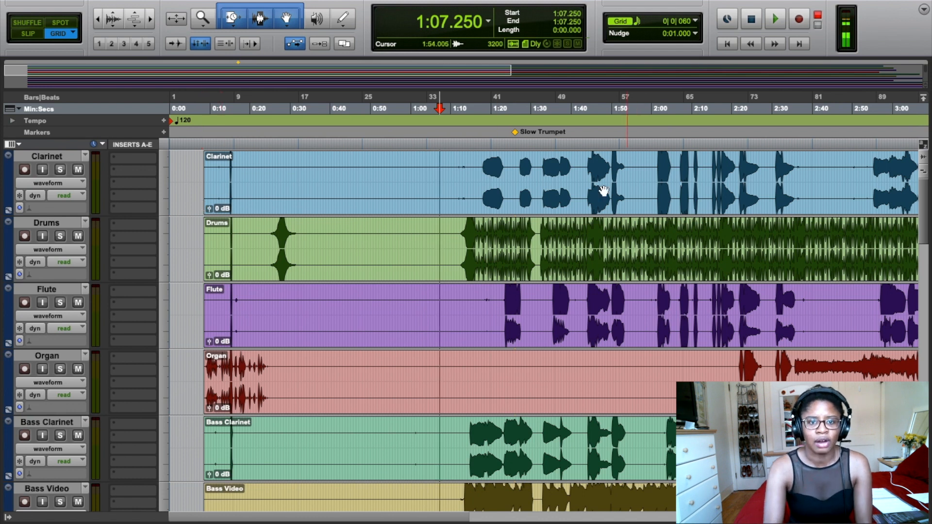
drag(509, 133, 596, 136)
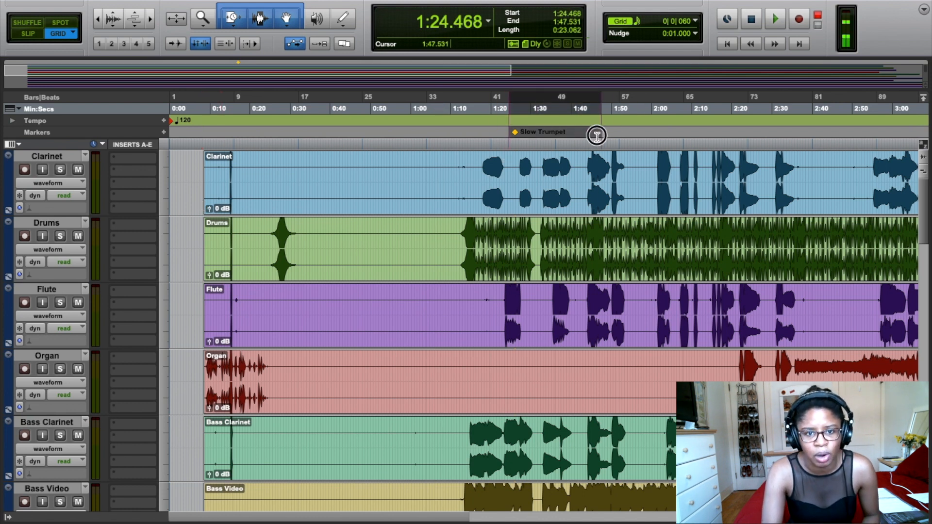
click(583, 133)
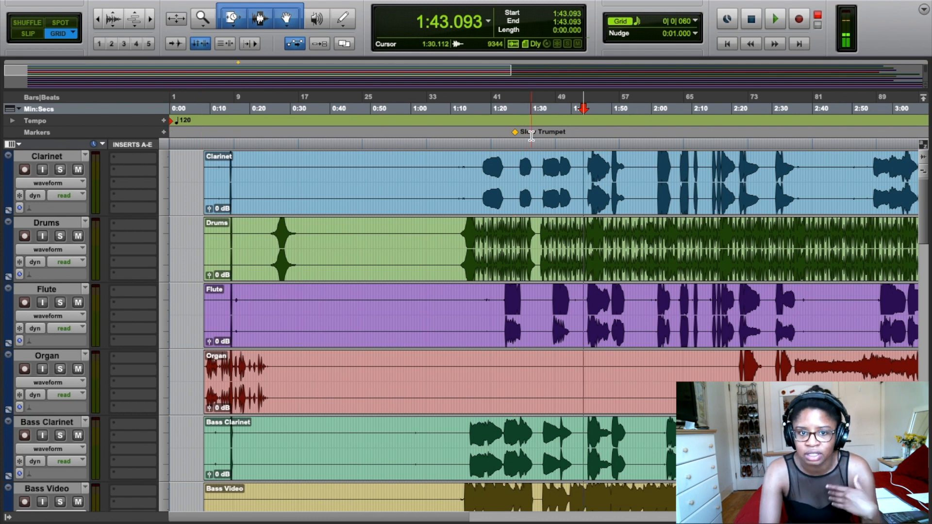
scroll(505, 182, down, 6)
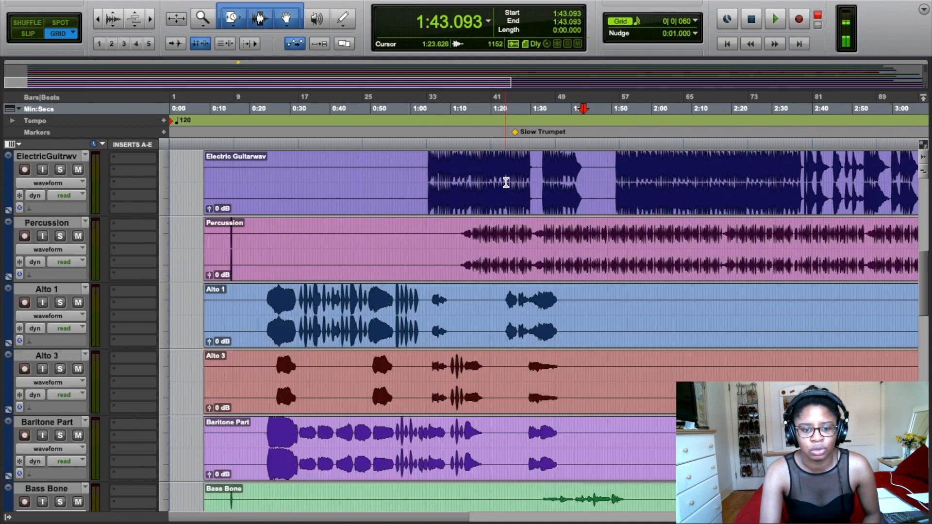
scroll(544, 323, down, 4)
scroll(533, 316, down, 1)
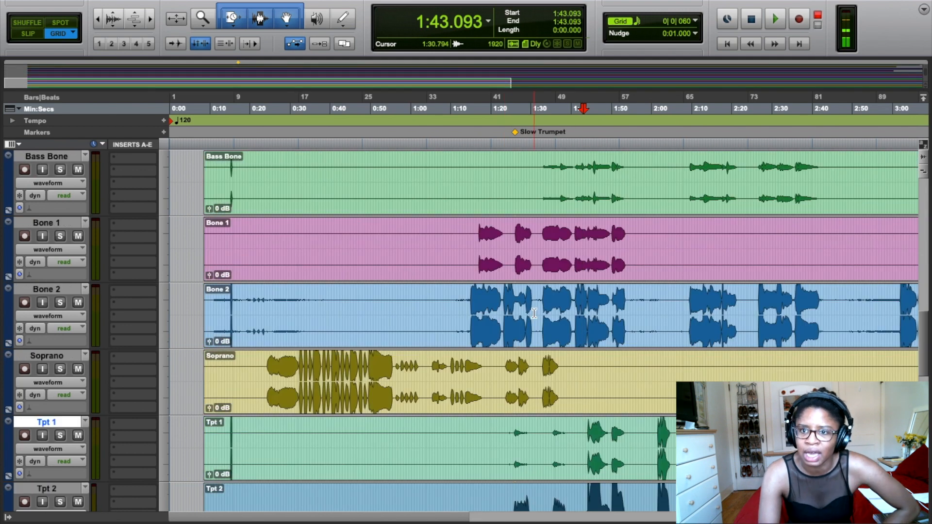
scroll(534, 313, up, 1)
scroll(534, 313, up, 7)
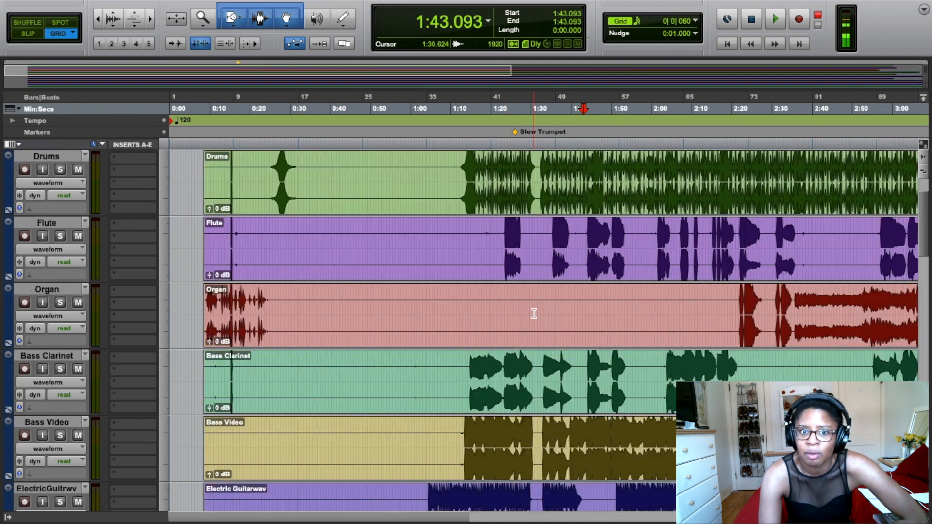
Open the Slow Trumpet marker's memory location, read its comment about the trumpet, and close it
double_click(515, 131)
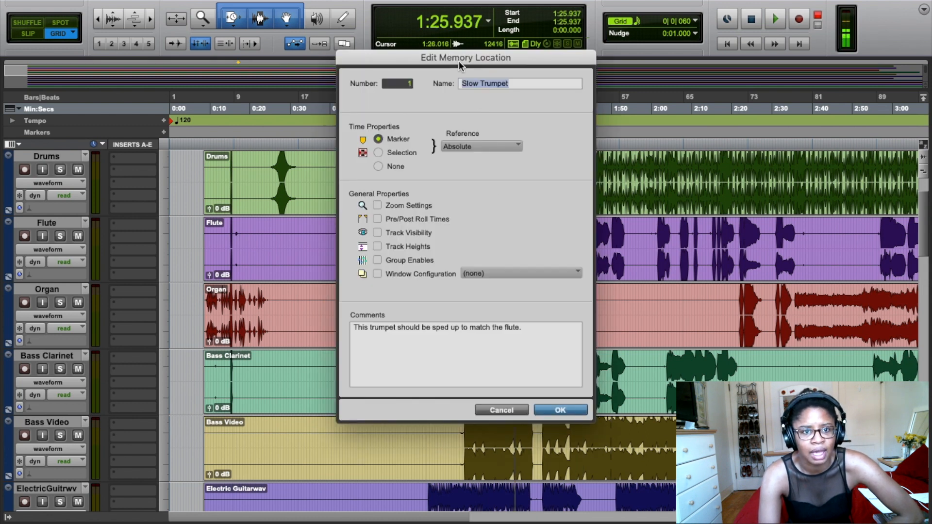
drag(459, 63, 672, 84)
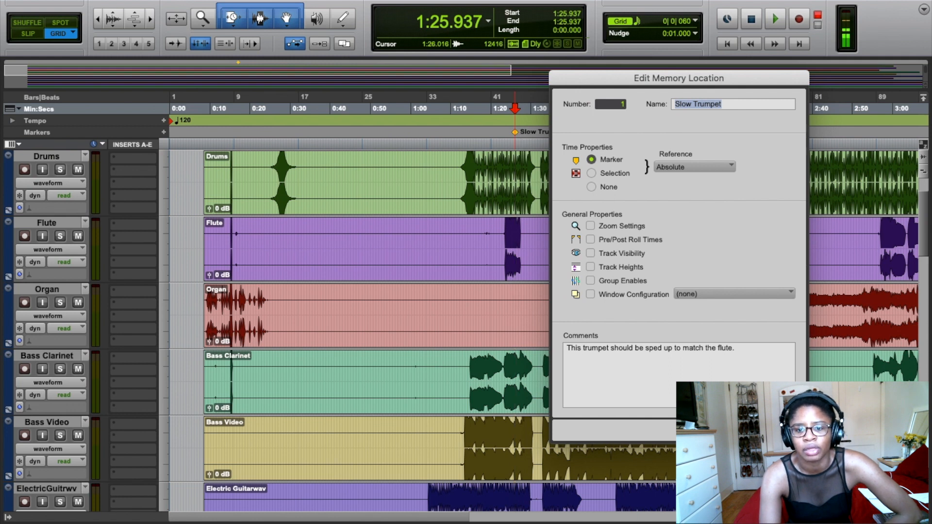
drag(751, 347, 544, 349)
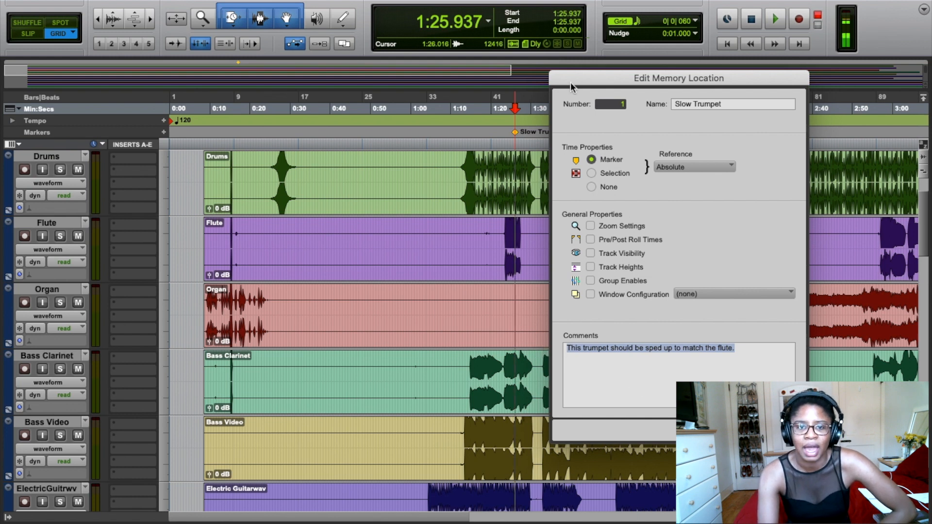
key(Return)
Look through the track list for the trumpet parts that play at the Slow Trumpet marker
scroll(609, 449, down, 3)
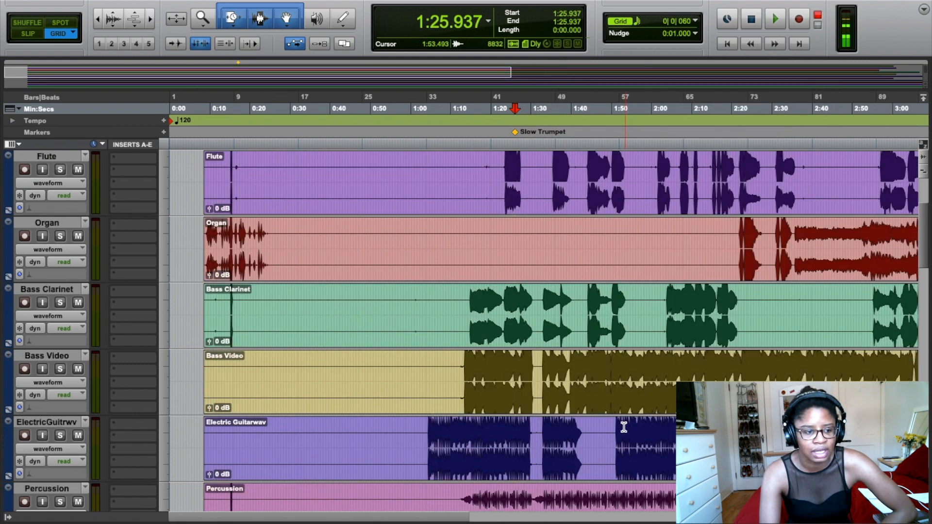
scroll(587, 447, down, 3)
scroll(584, 447, down, 2)
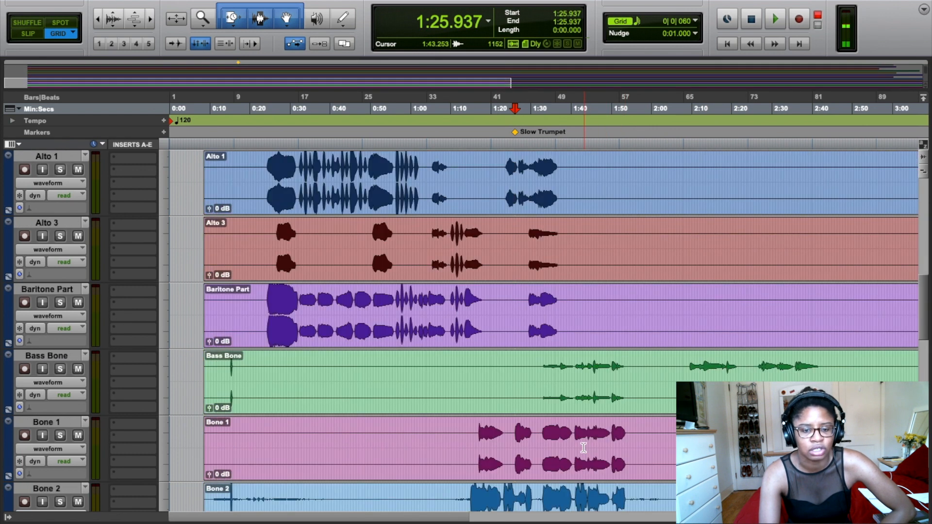
scroll(585, 448, up, 2)
scroll(583, 447, down, 1)
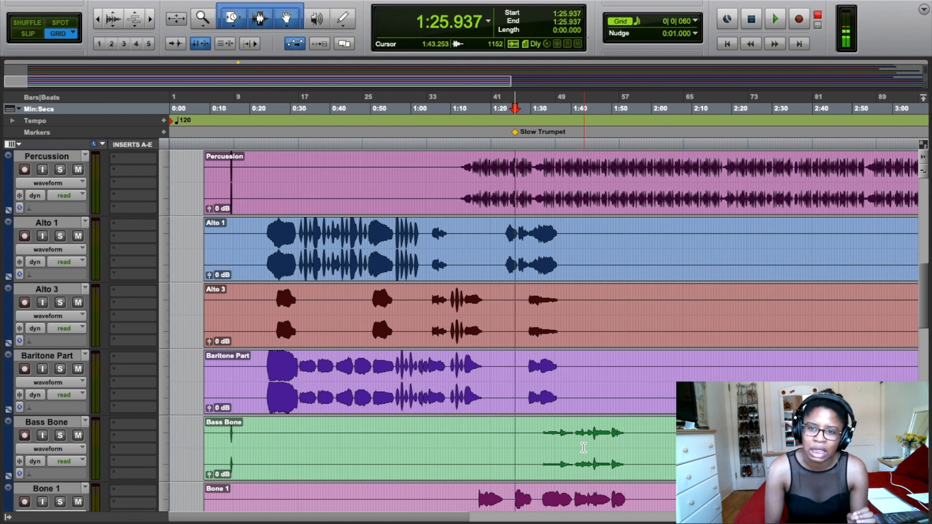
scroll(583, 447, down, 8)
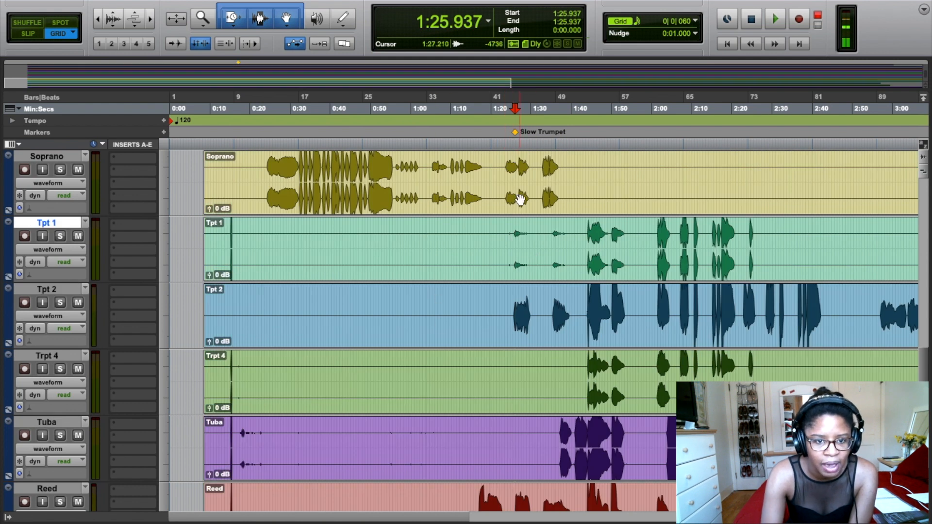
scroll(557, 364, down, 3)
scroll(557, 364, up, 3)
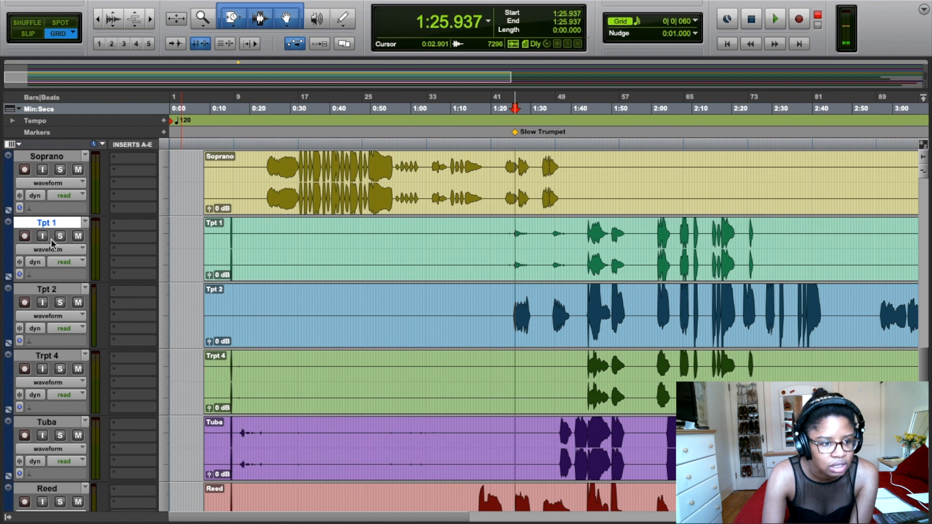
Solo the Tpt 2 track, listen to it from 1:24.468, just before the Slow Trumpet marker, and unsolo it
click(59, 303)
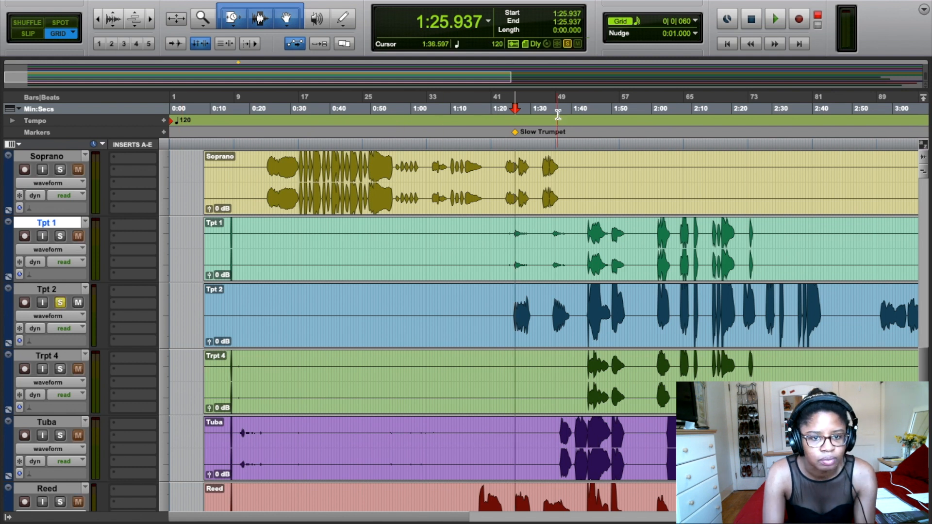
click(510, 145)
key(space)
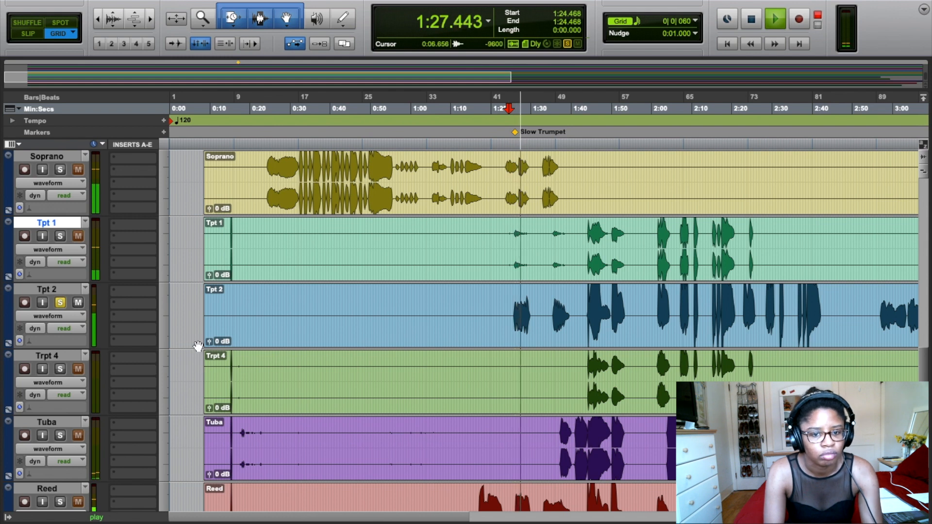
key(super+])
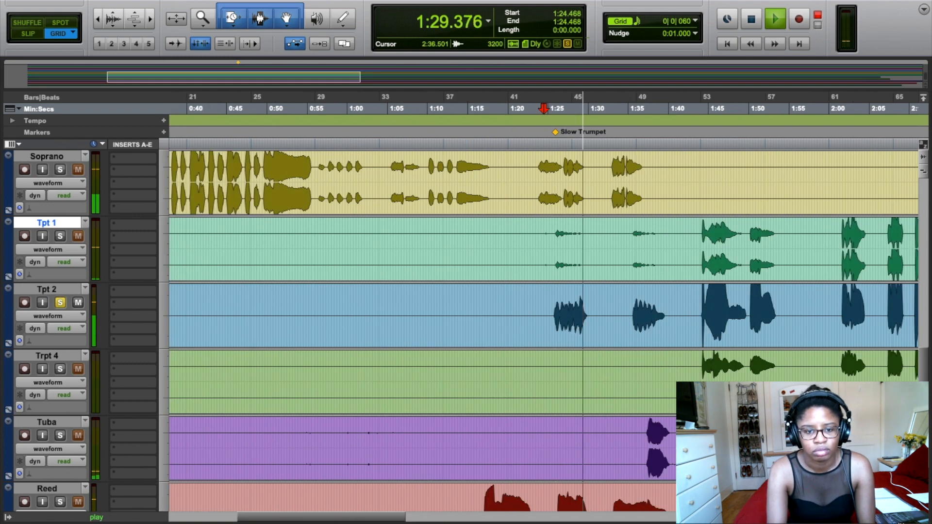
key(super+])
key(super+])
key(space)
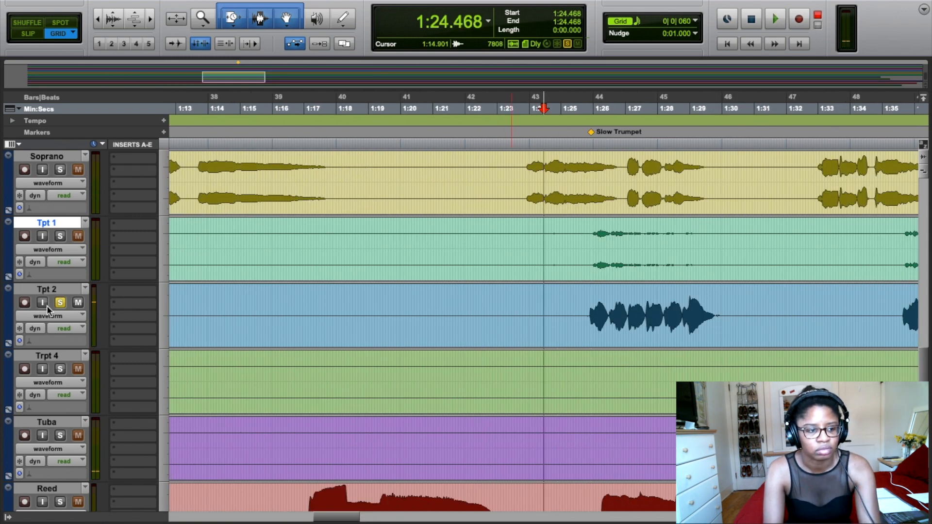
click(61, 302)
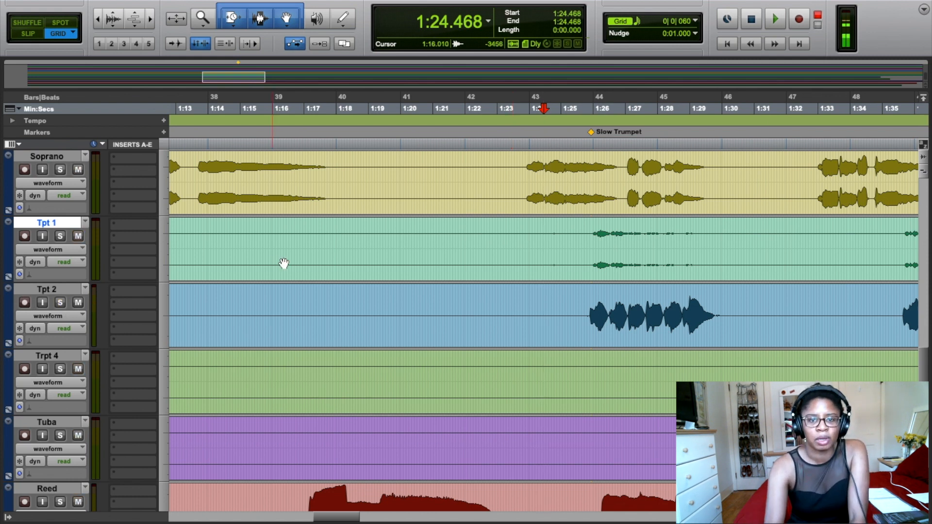
Play all tracks together from 1:25.843, just before the Slow Trumpet marker, and stop playback after the trumpet phrase
click(587, 147)
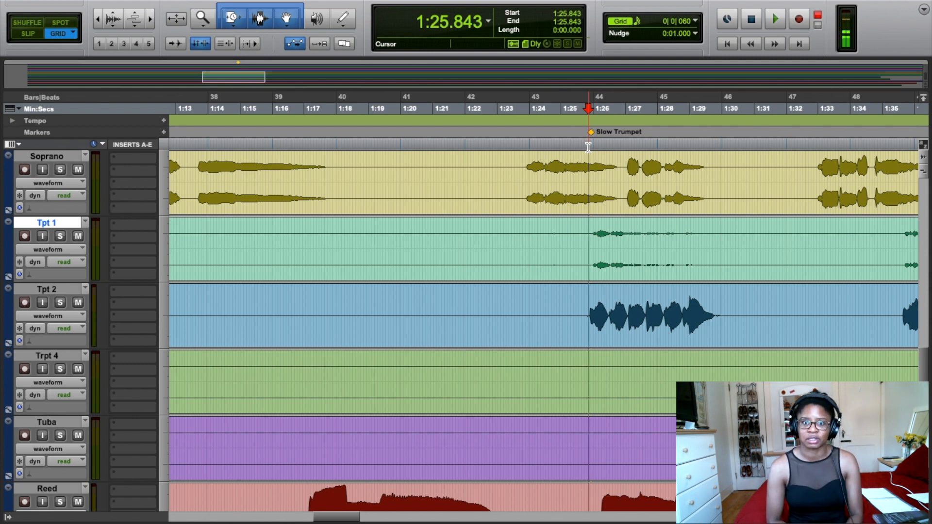
scroll(585, 170, up, 5)
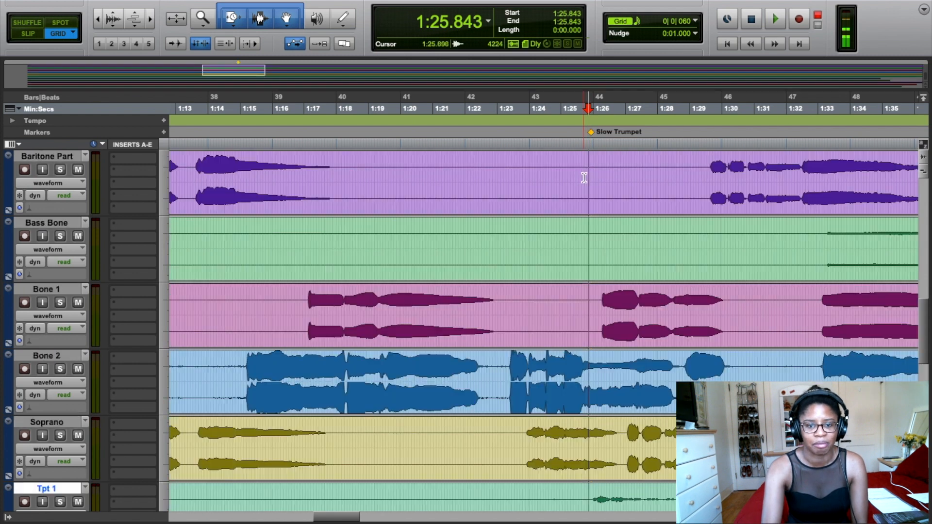
scroll(583, 178, down, 5)
key(space)
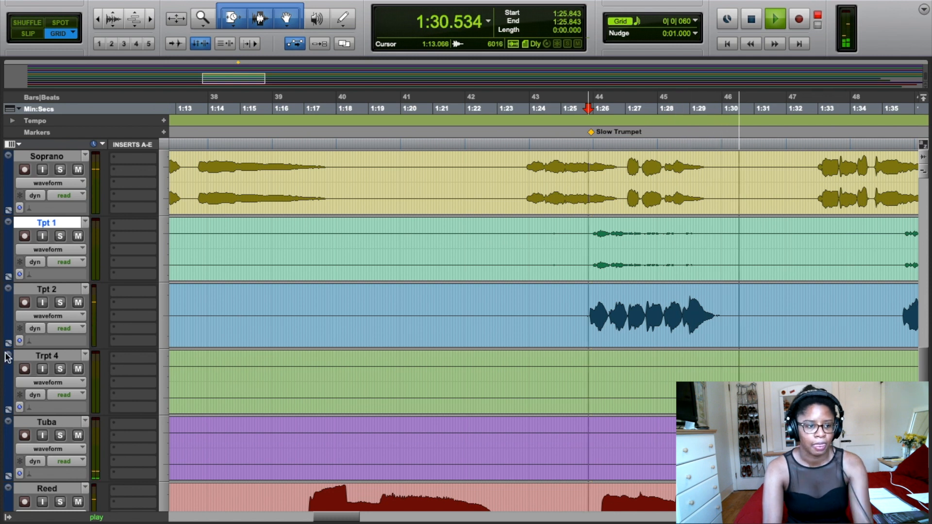
key(space)
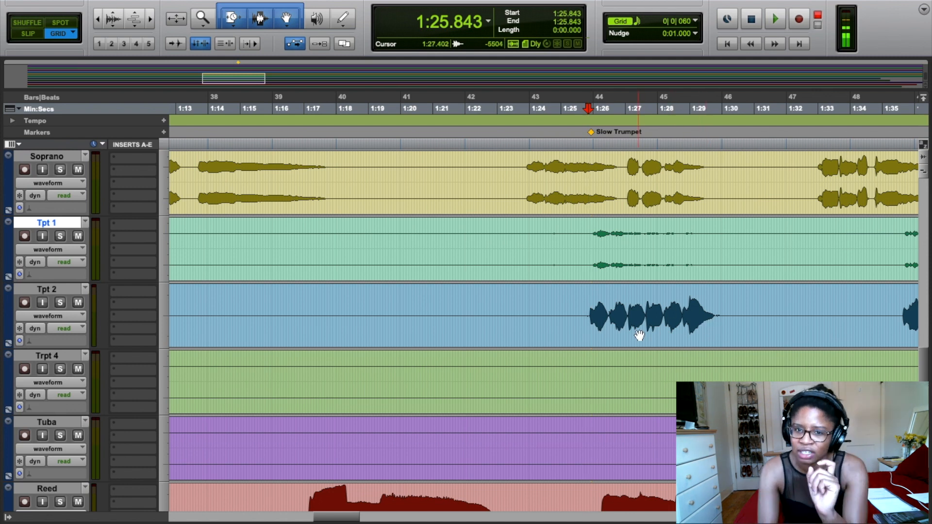
Solo the Tpt 3 track, listen to its phrase at the Slow Trumpet marker from 1:25.968, and unsolo it
key(super+bracketright)
key(super+bracketright)
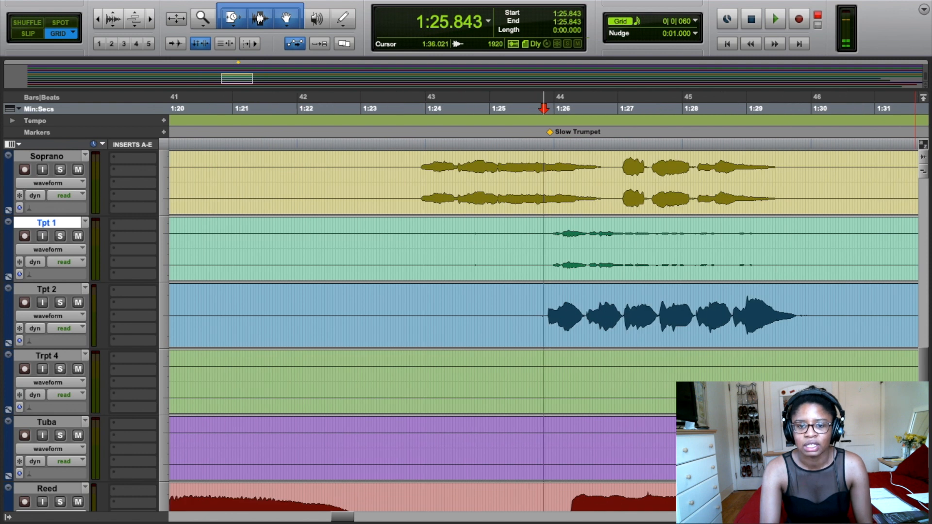
drag(344, 516, 348, 518)
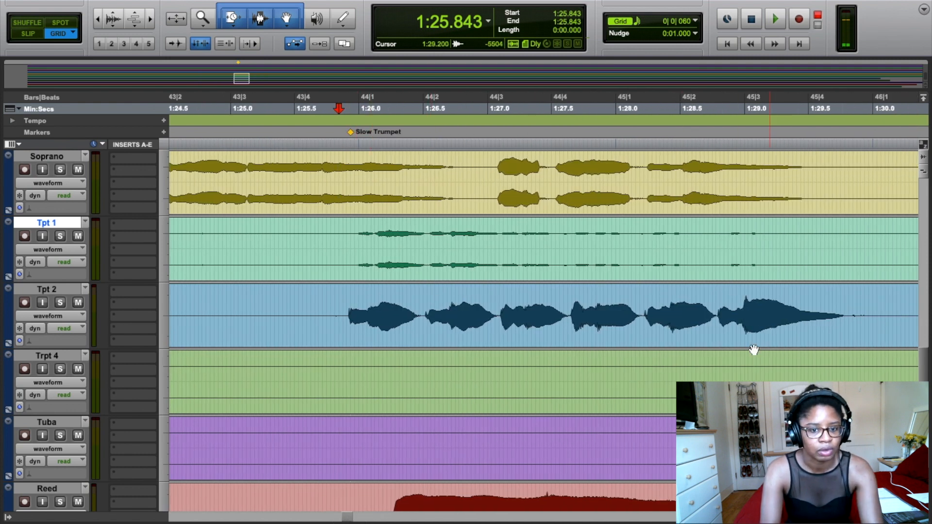
scroll(194, 436, down, 2)
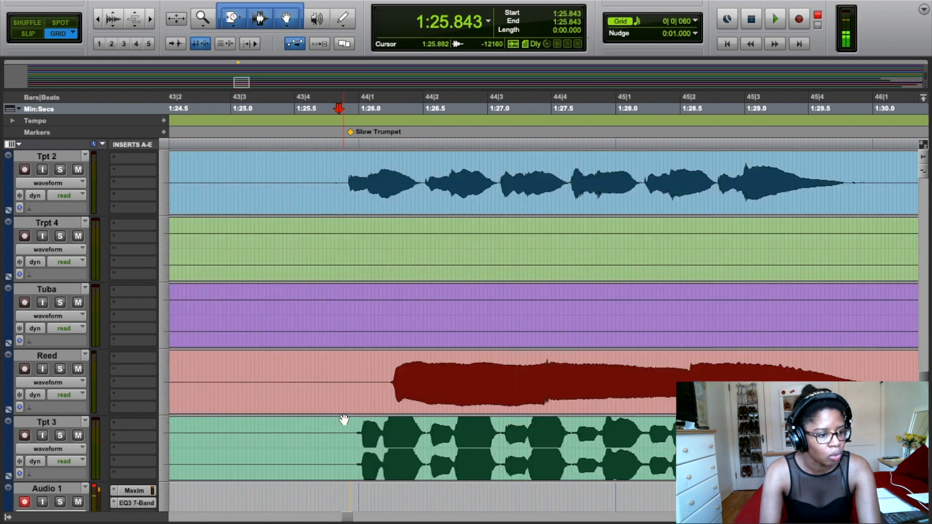
scroll(343, 420, down, 2)
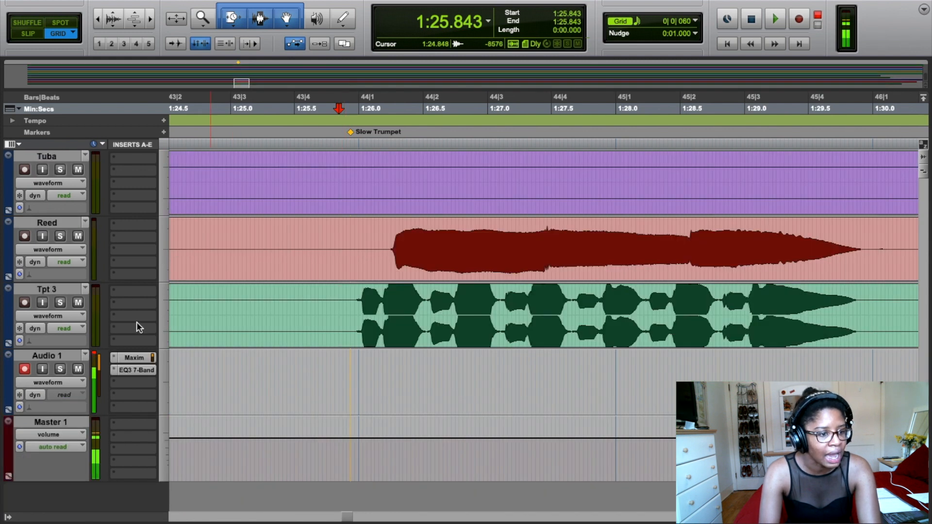
click(355, 318)
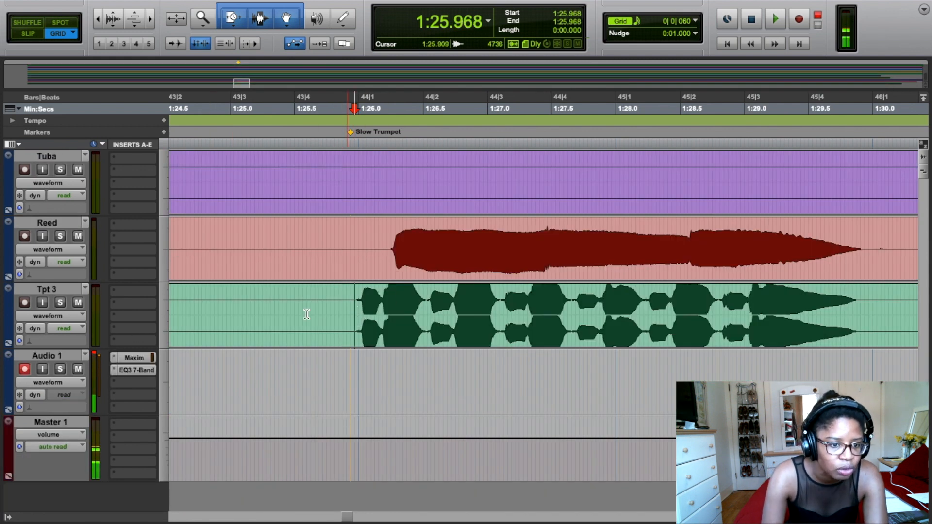
click(63, 305)
click(63, 304)
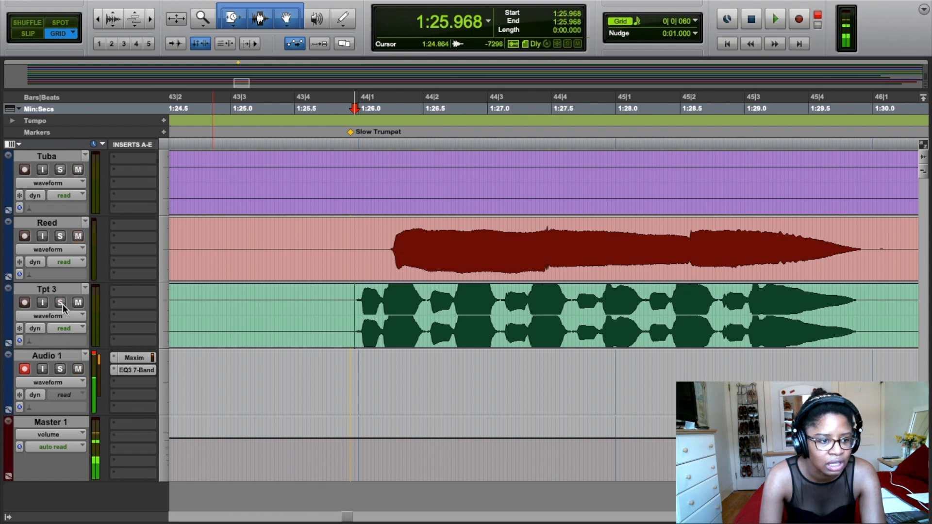
click(63, 304)
key(space)
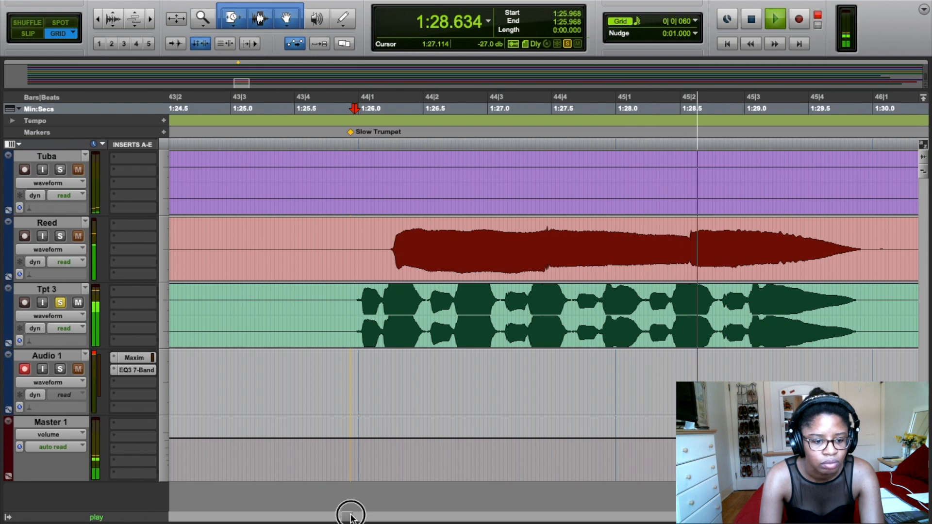
drag(350, 517, 353, 513)
key(space)
click(61, 302)
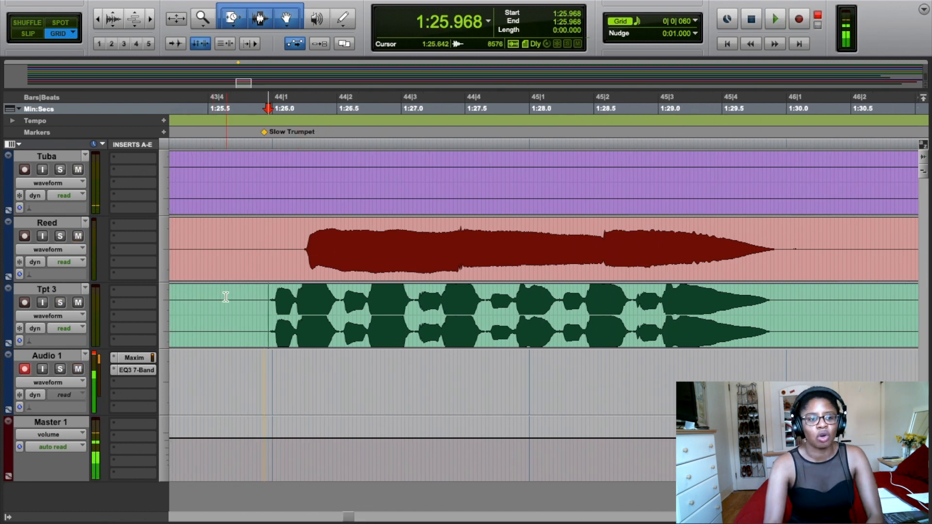
Separate the Tpt 3 phrase from 1:25.937 to 1:29.937 into its own clip and deselect it
drag(264, 312, 780, 346)
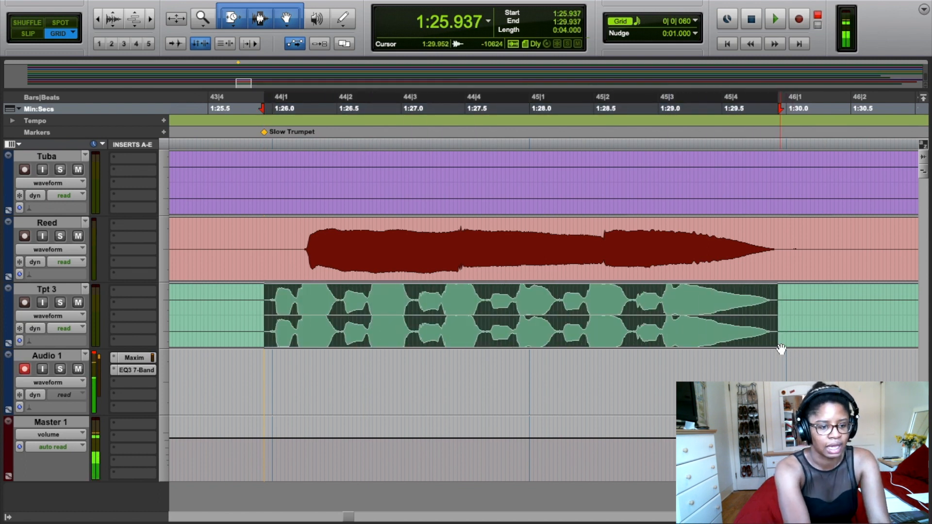
key(ctrl+e)
click(783, 316)
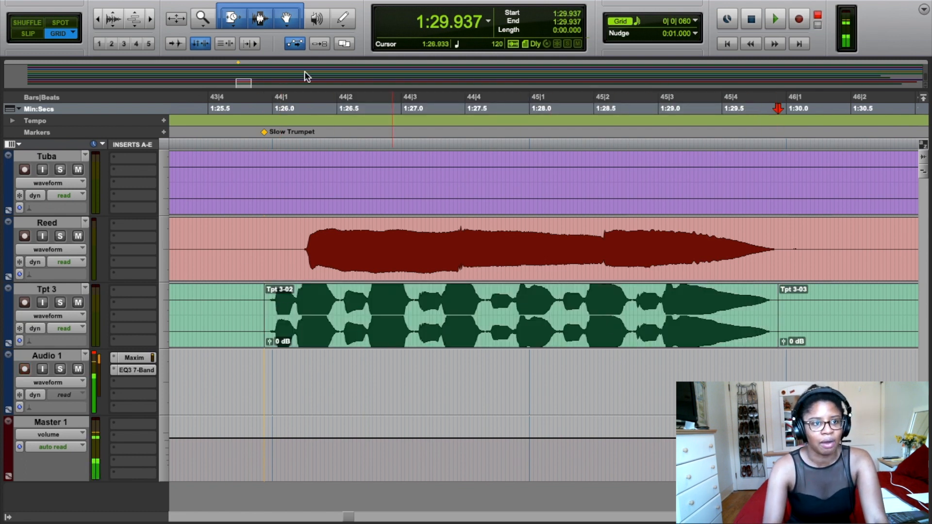
Try extending the end of the Tpt 3 phrase clip to 1:29.968 with the Standard Trim tool and undo it
click(236, 22)
click(334, 5)
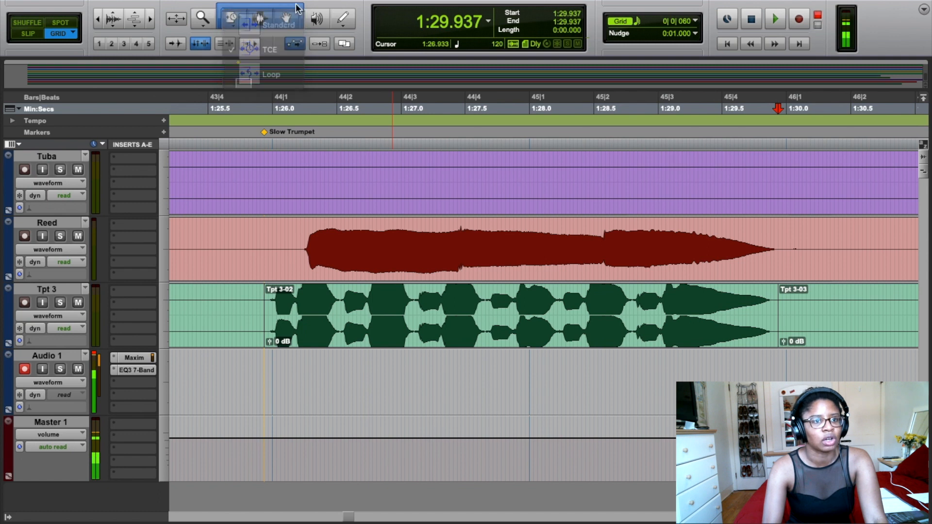
click(234, 20)
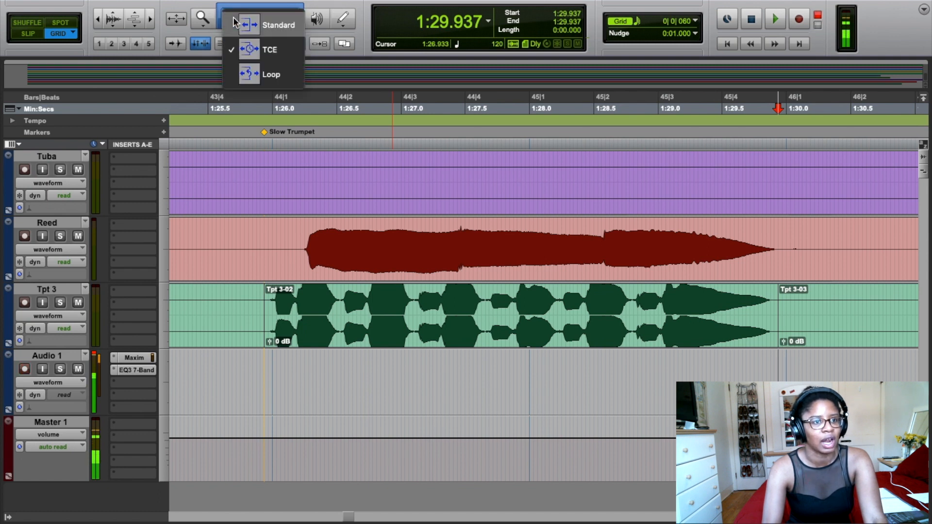
click(238, 24)
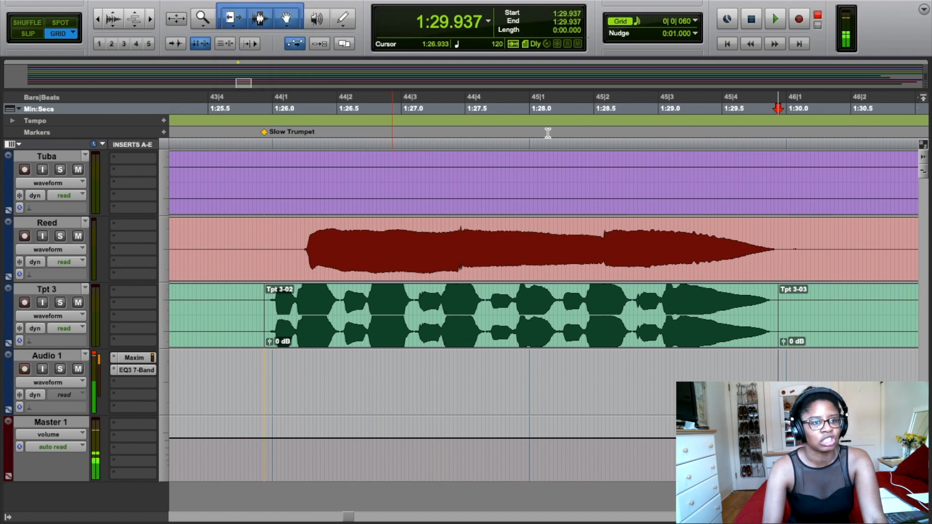
mouse_move(766, 312)
mouse_down()
mouse_move(790, 316)
mouse_move(781, 315)
mouse_up()
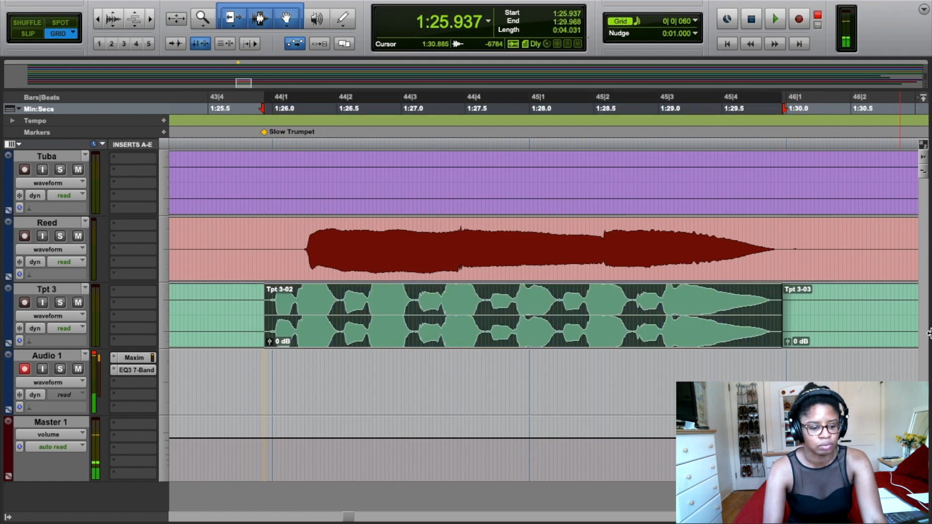
key(super+z)
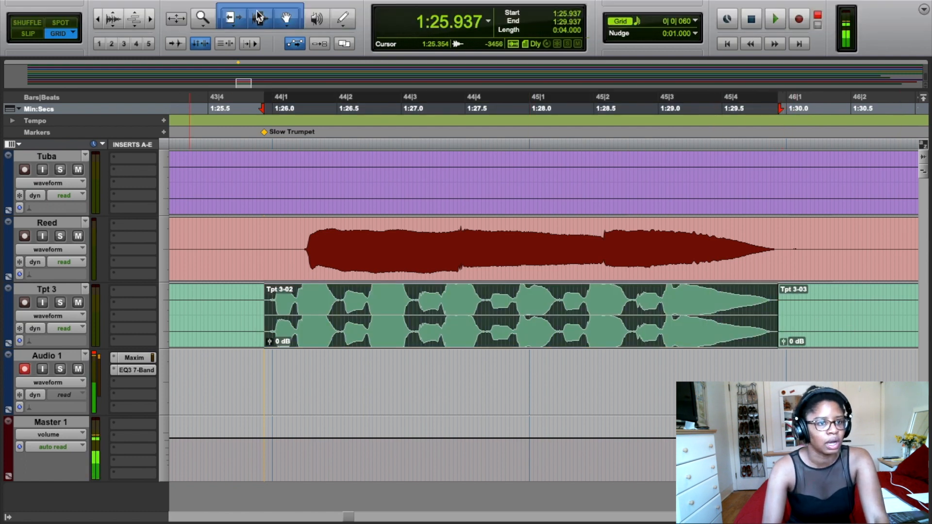
Stretch the end of the Tpt 3 phrase clip to 1:30.250 with the TCE Trim tool
click(231, 22)
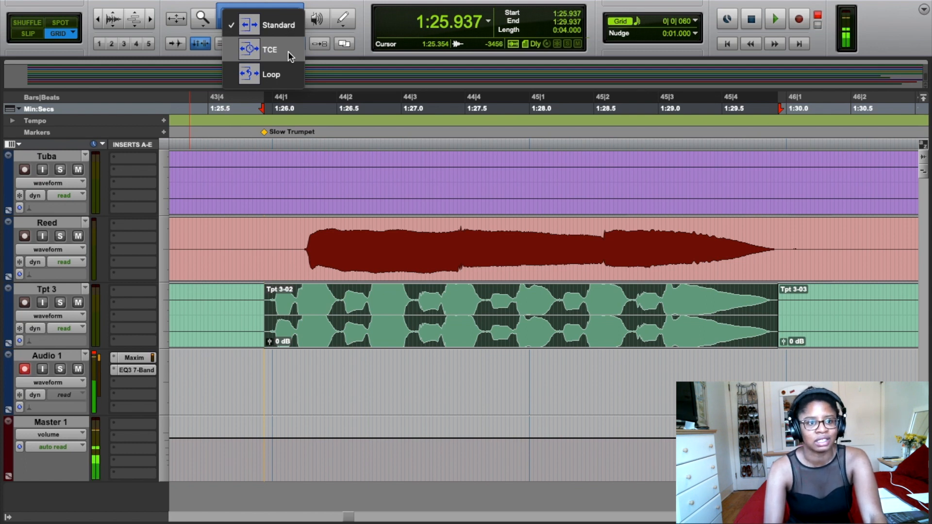
click(287, 51)
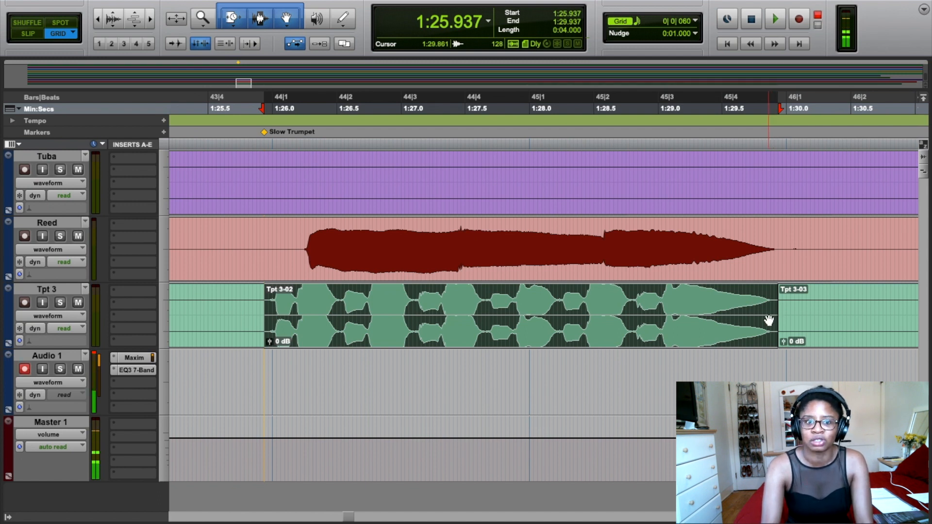
drag(773, 316, 818, 315)
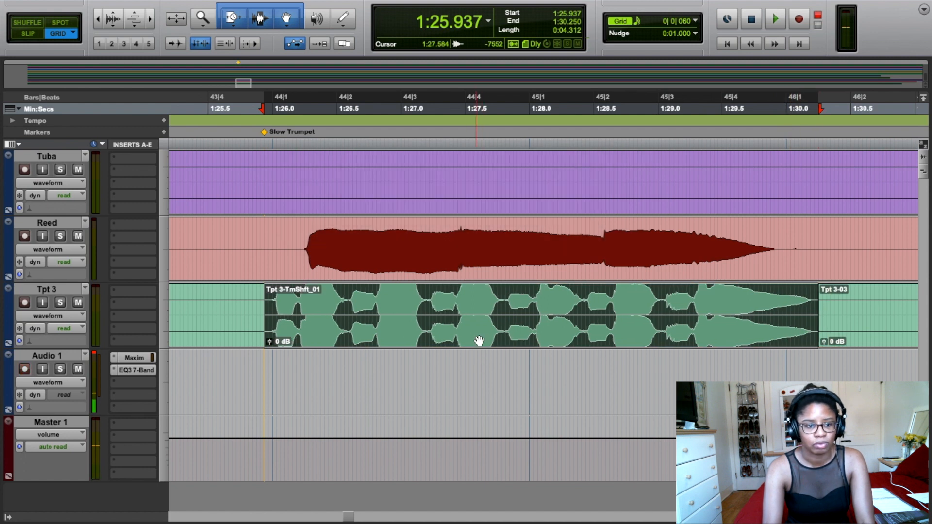
Solo the Tpt 3 track, listen to the stretched phrase from 1:25.906, and unsolo it
click(60, 303)
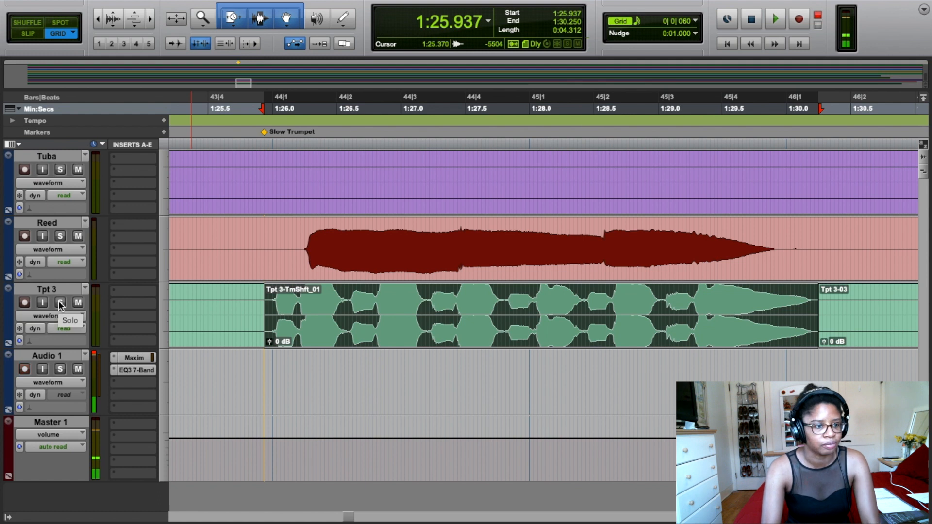
click(264, 148)
key(space)
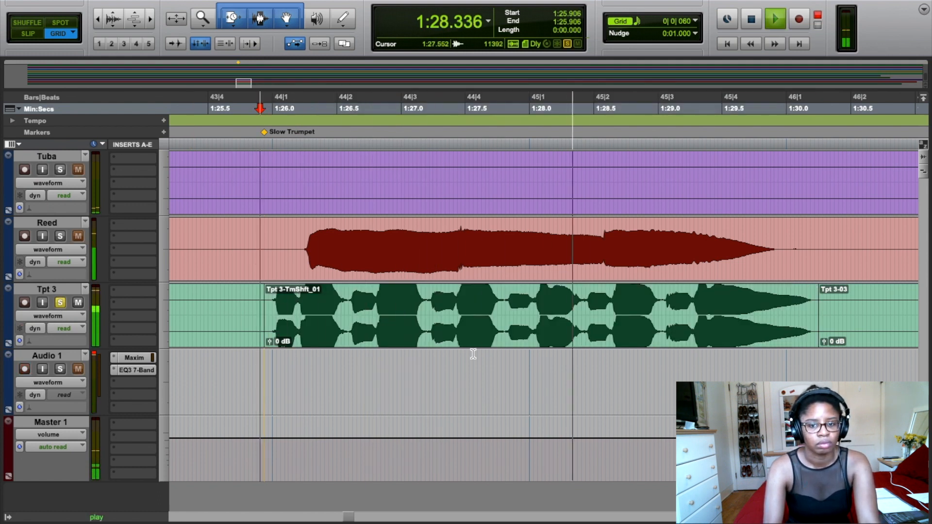
key(space)
click(59, 304)
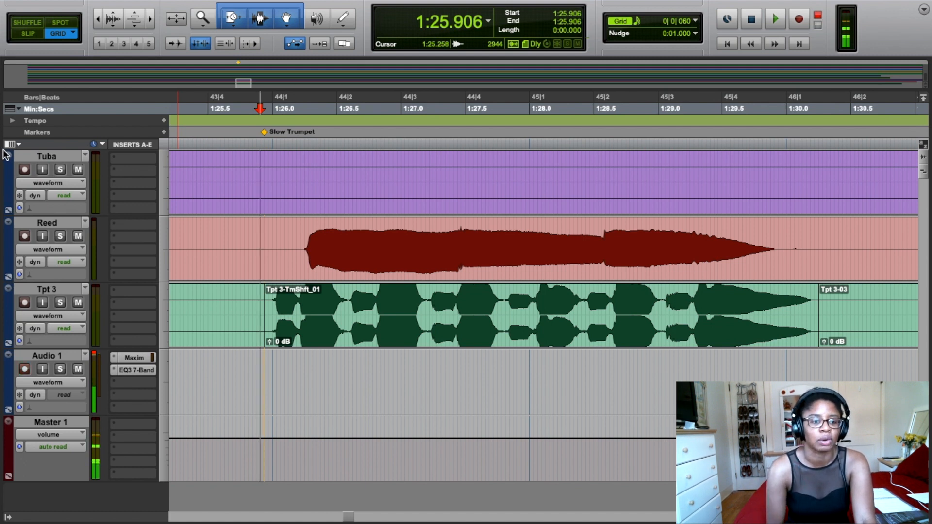
Play all tracks together from 1:25.906 and undo the stretch of the Tpt 3 phrase clip
key(space)
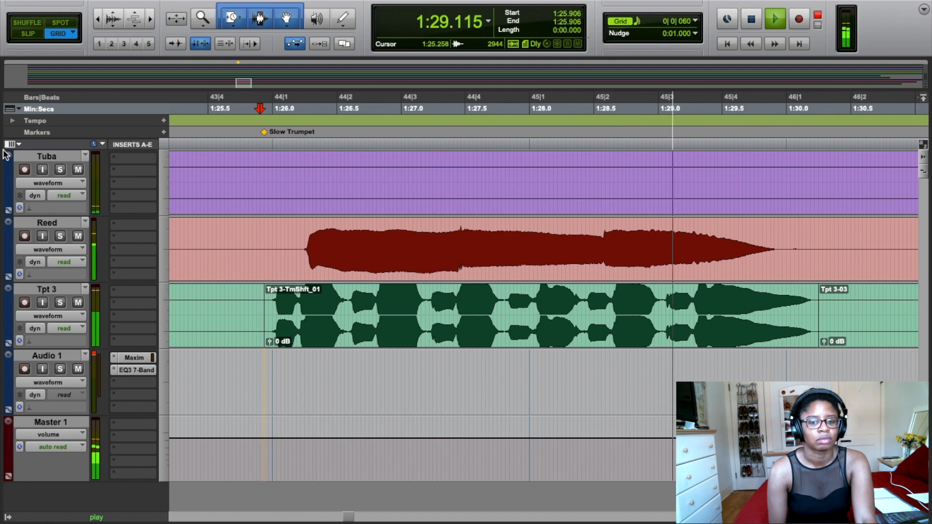
key(space)
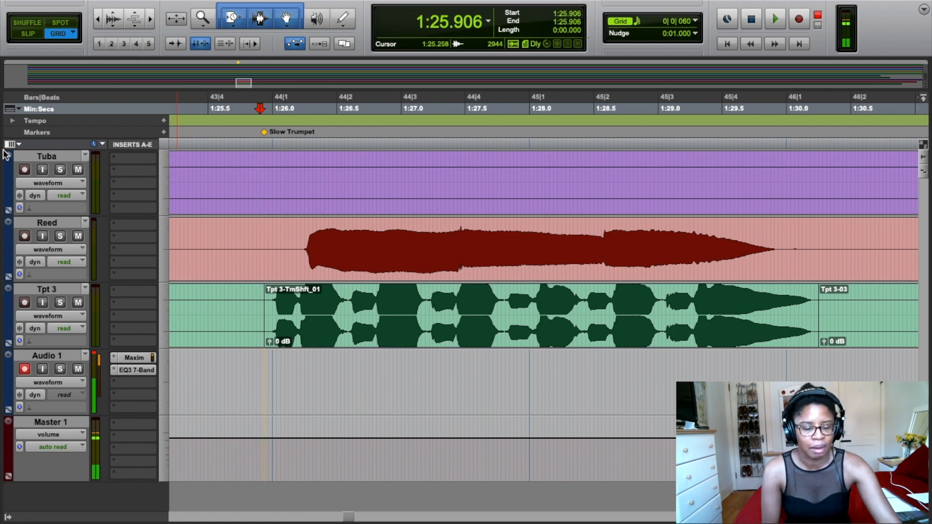
key(super+z)
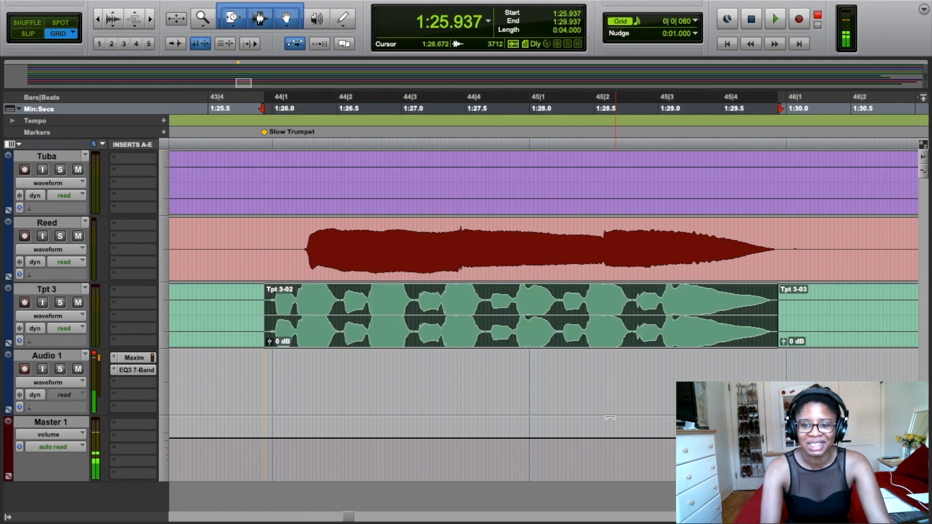
Compress the Tpt 3 phrase clip to end at 1:29.812 with the TCE Trim tool and play all tracks from 1:25.875
click(770, 318)
drag(770, 318, 765, 318)
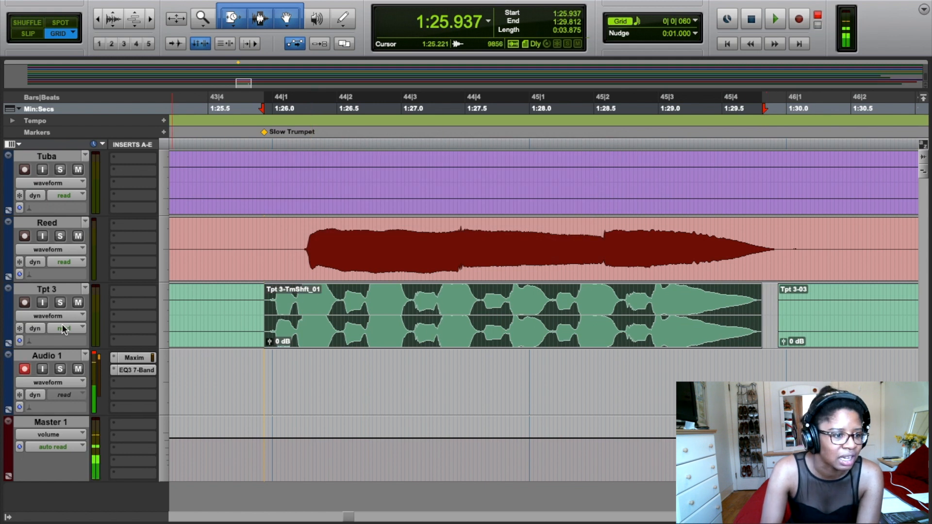
click(257, 148)
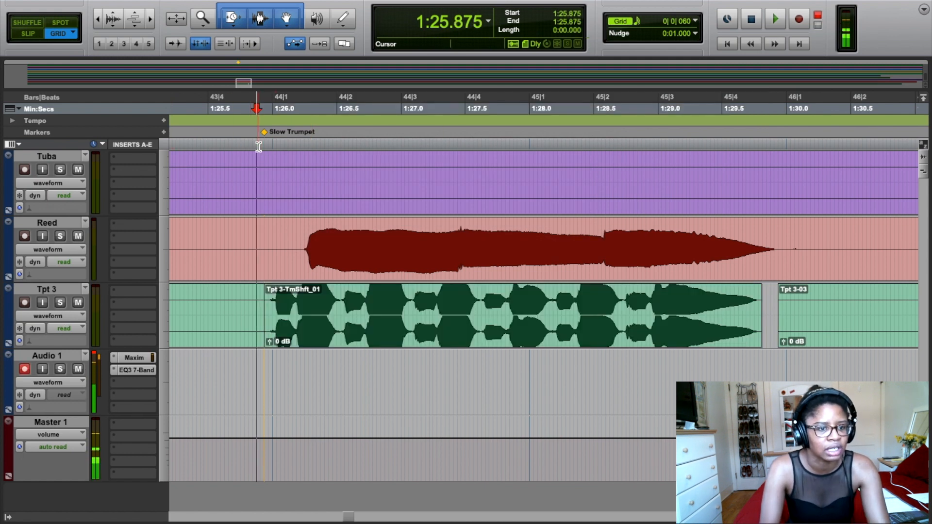
key(space)
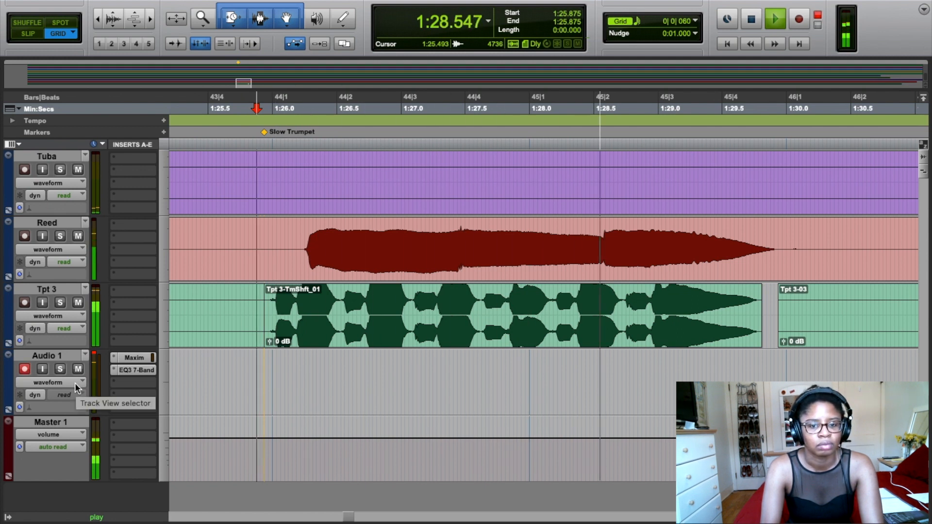
key(space)
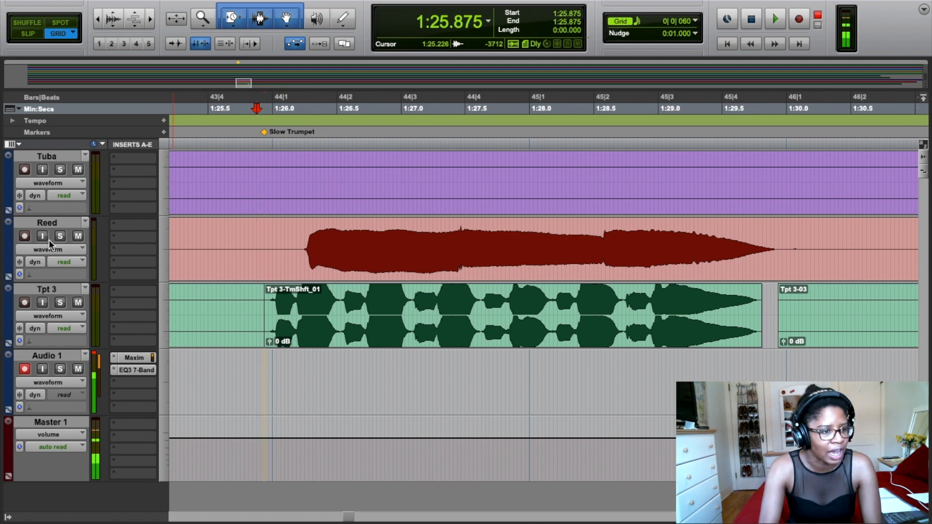
Move the compressed Tpt 3 phrase clip to start at 1:25.968 and play all tracks from the Slow Trumpet marker at 1:25.937
click(320, 334)
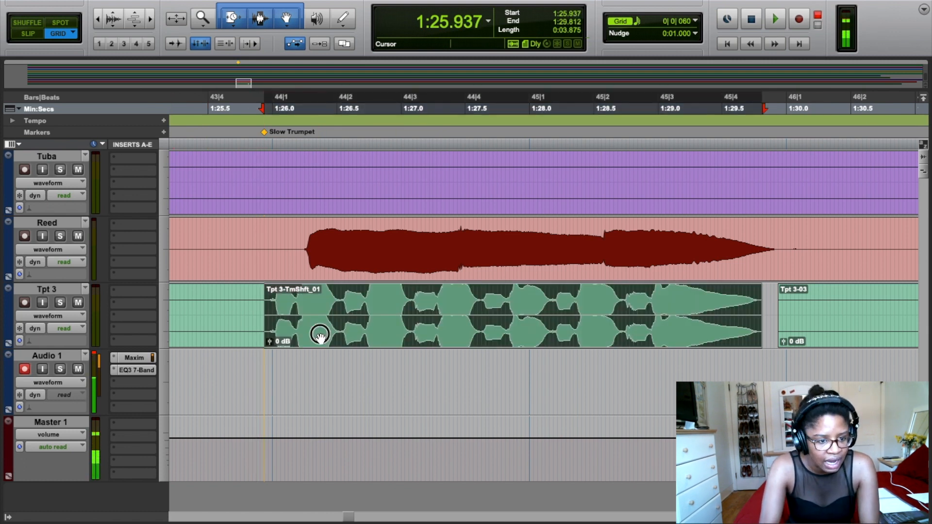
drag(319, 335, 324, 336)
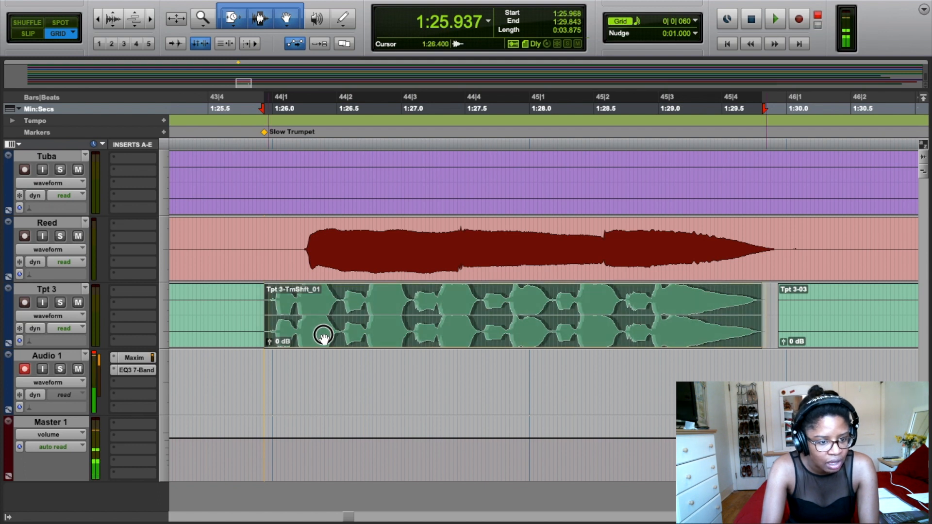
click(263, 146)
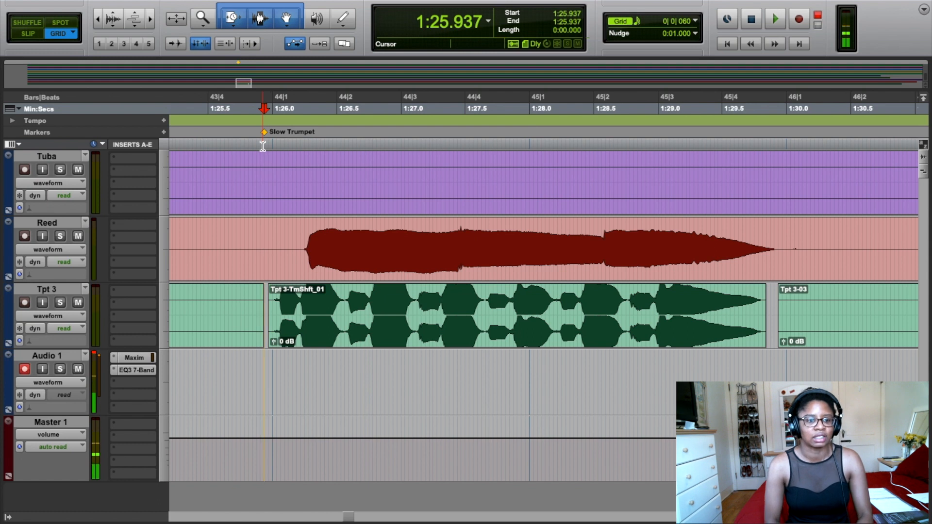
key(space)
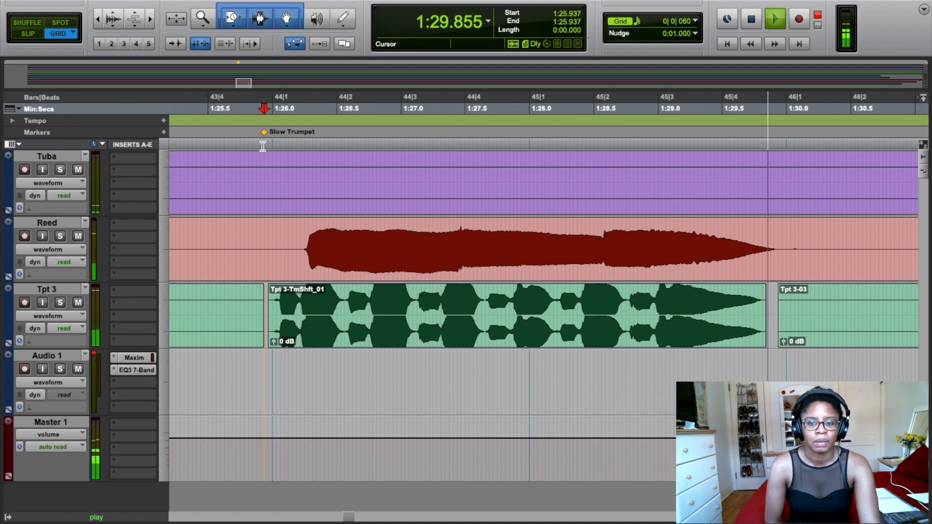
key(space)
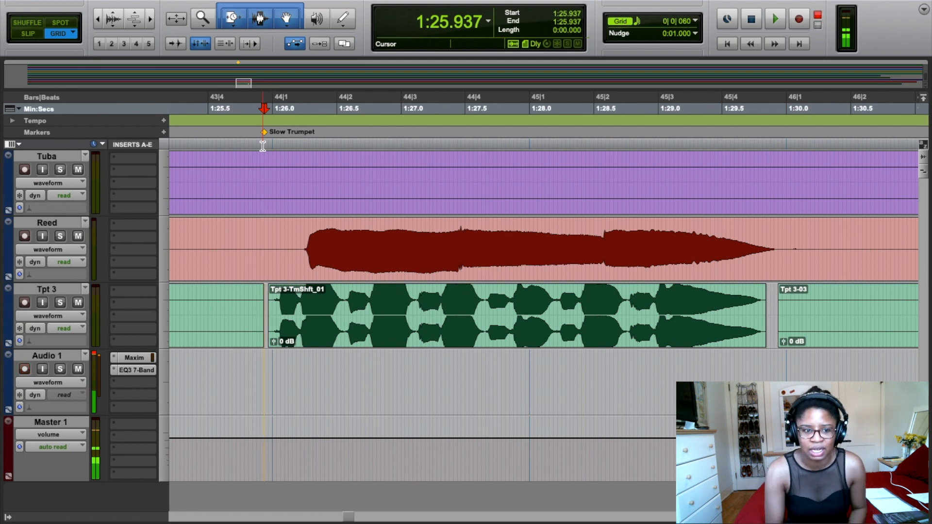
Select the opening notes of the Tpt 3 phrase from 1:25.968 to 1:26.562
click(300, 303)
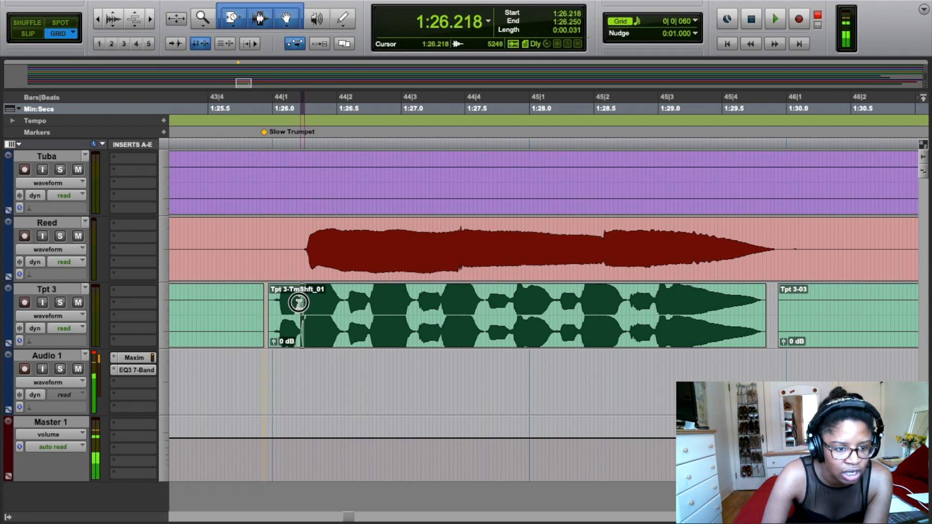
drag(299, 302, 268, 308)
drag(345, 316, 268, 313)
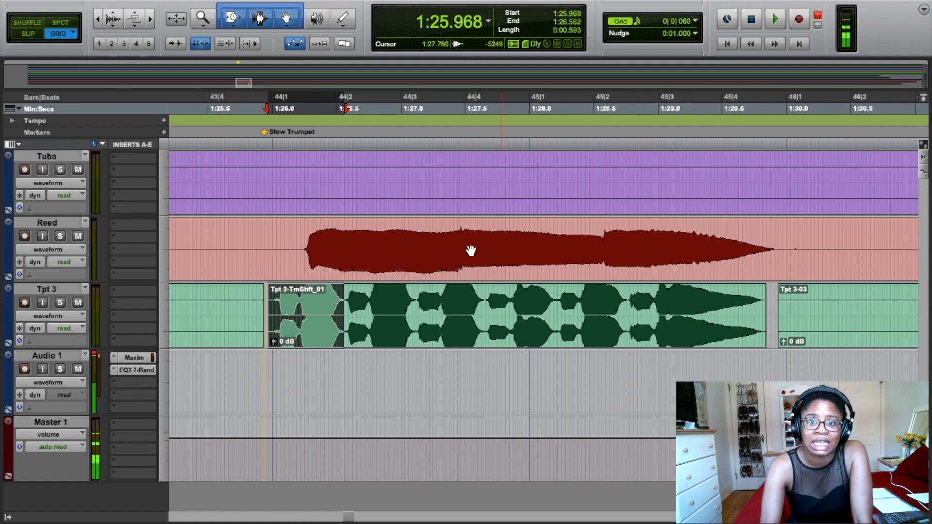
Switch the Trim tool to Standard, try extending the Tpt 3 phrase clip's start into the gap before it, and select the clip
click(226, 27)
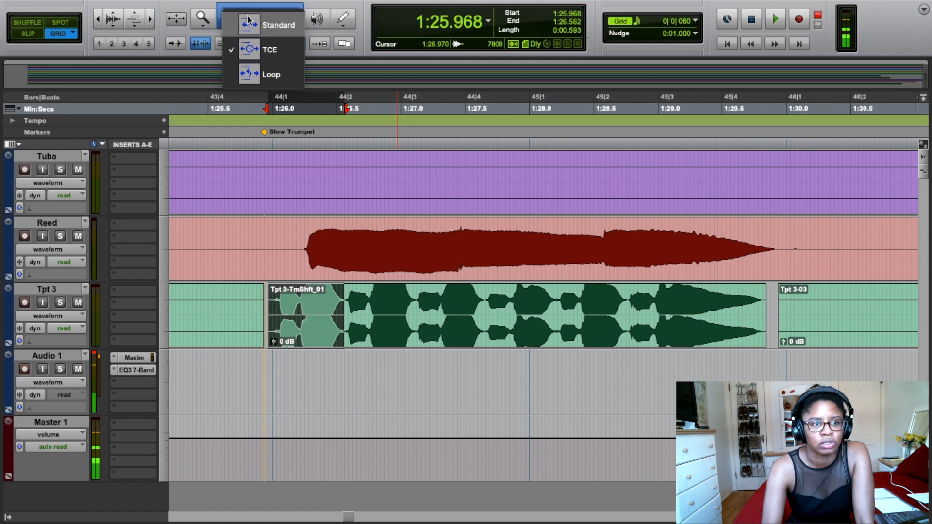
click(273, 26)
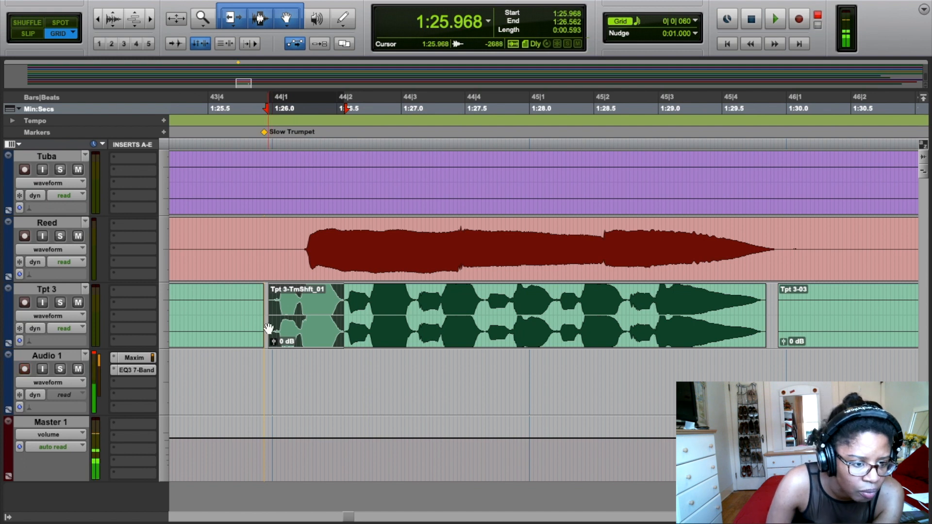
drag(270, 324, 264, 324)
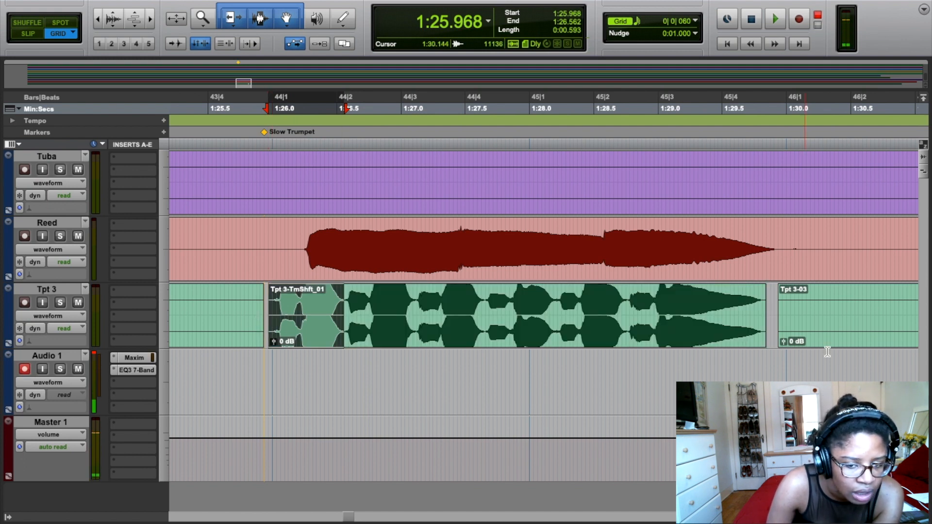
click(759, 317)
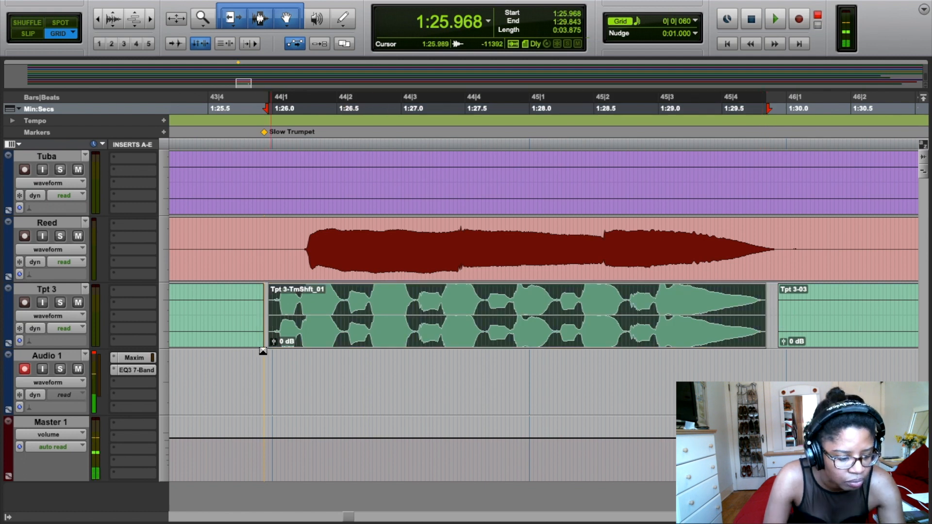
click(127, 5)
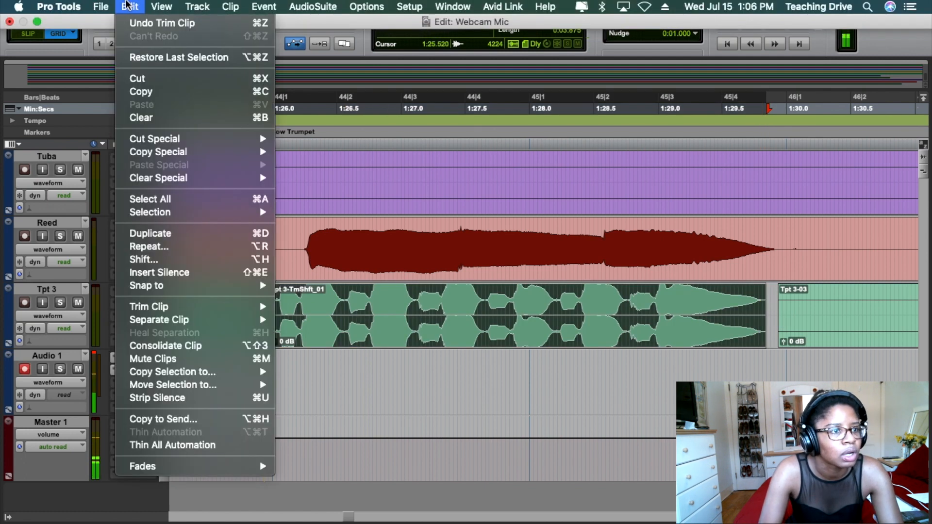
click(127, 6)
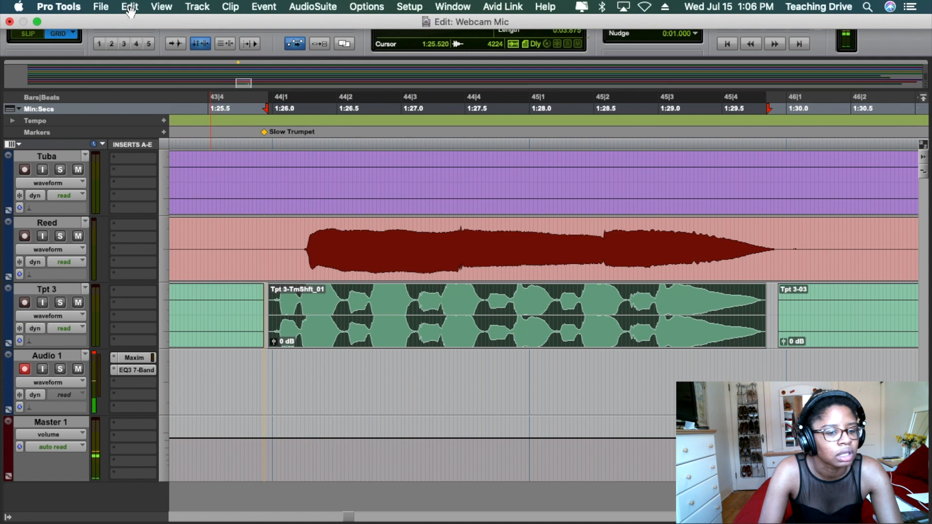
Extend the Tpt 3 clip before the phrase to end at about 1:26.0 and start the clip after it at 1:29.906
click(261, 330)
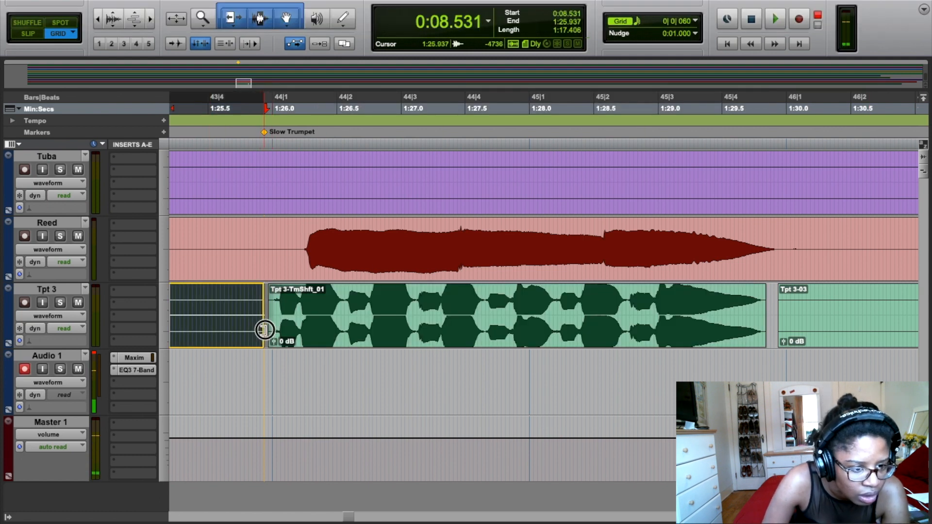
mouse_move(265, 330)
mouse_down()
mouse_move(255, 329)
mouse_move(273, 330)
mouse_up()
mouse_move(786, 317)
mouse_down()
mouse_move(765, 316)
mouse_move(760, 333)
mouse_move(778, 322)
mouse_move(749, 327)
mouse_move(775, 326)
mouse_up()
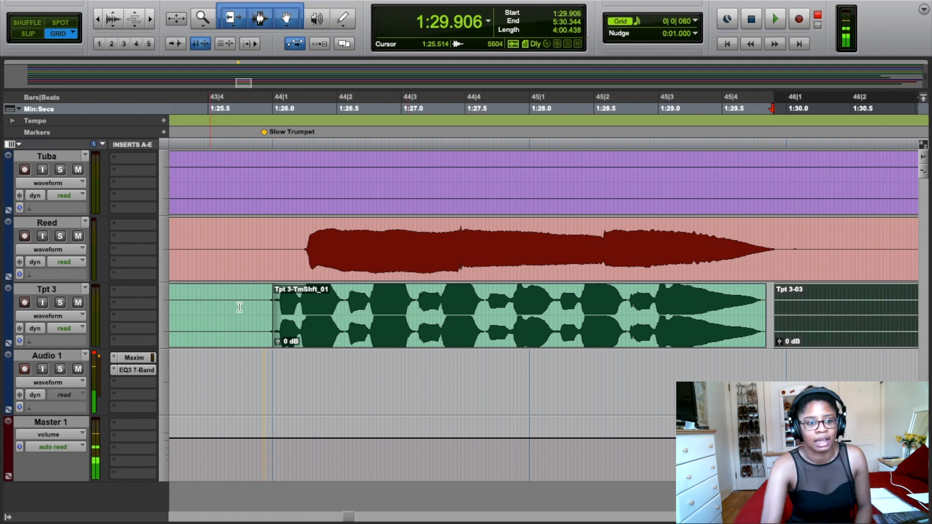
Trim the end of the Tpt 3 clip before the phrase to 1:25.843 and the phrase clip's start to 1:26.000
drag(273, 317, 248, 318)
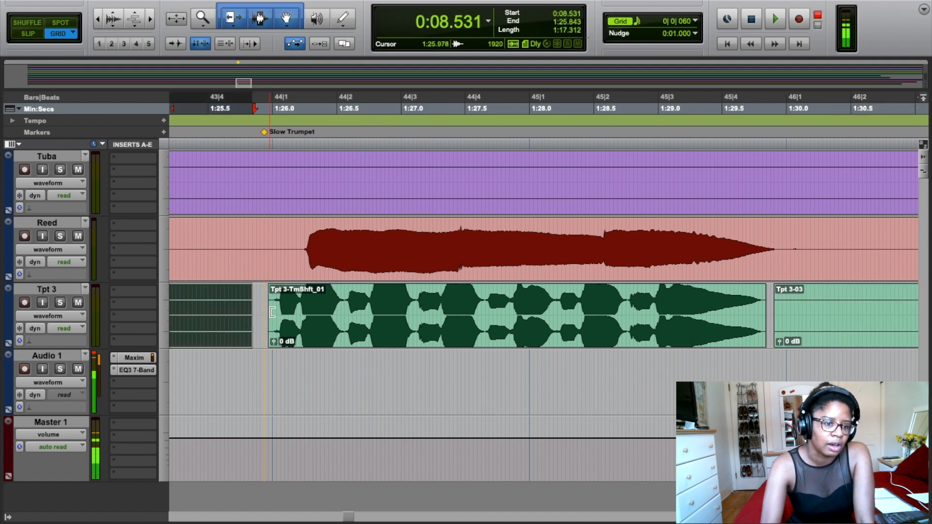
click(273, 311)
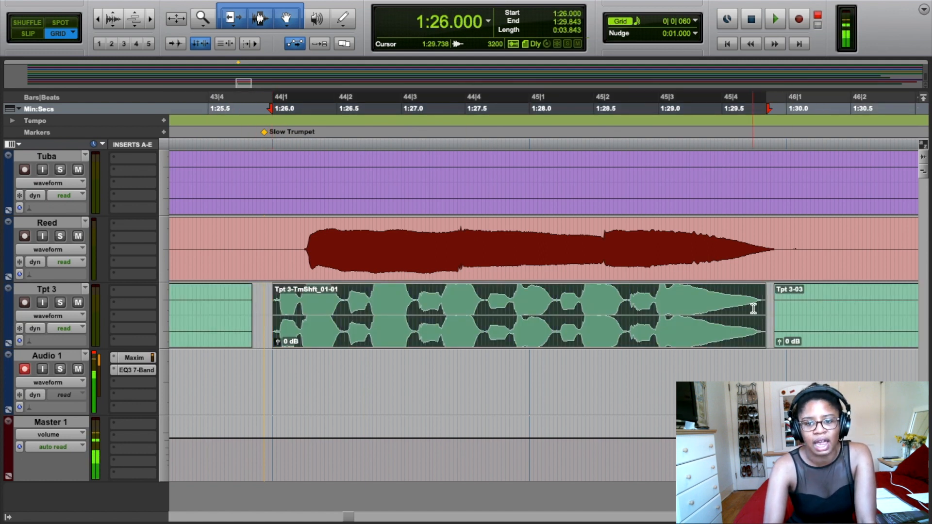
Add a fade-out from 1:29.750 to 1:29.843 and a fade-in from 1:26.000 to 1:26.031 on the Tpt 3 phrase clip
drag(765, 290, 753, 292)
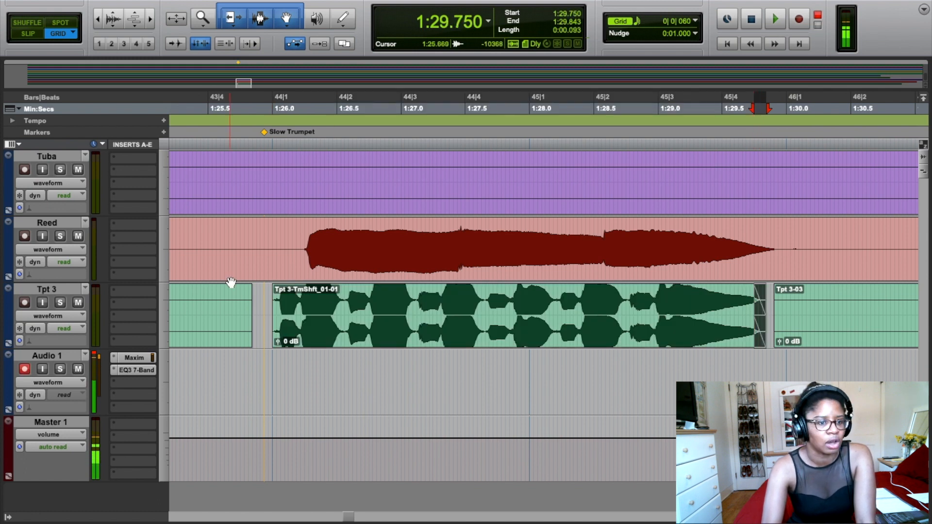
drag(275, 285, 276, 285)
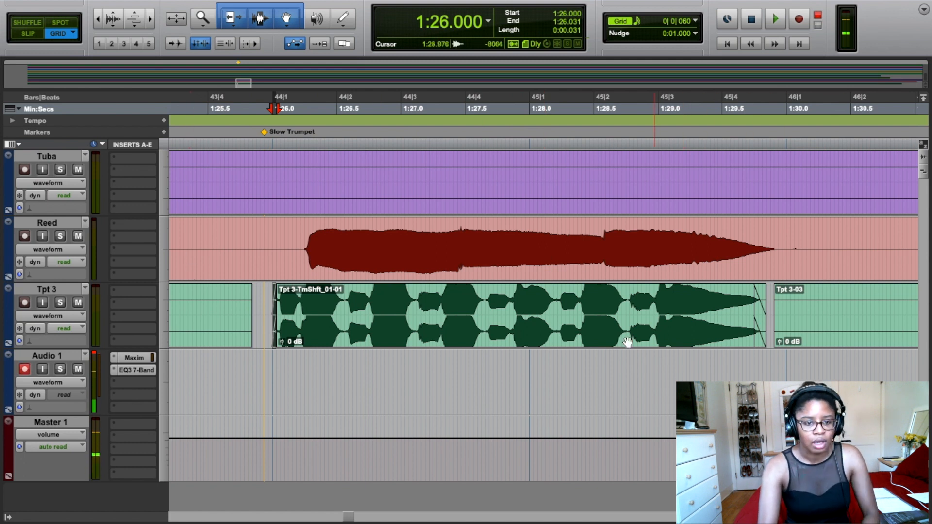
Examine the waveform levels of the trumpet, trombone and soprano tracks around the Slow Trumpet marker, both zoomed out and close up
scroll(580, 341, up, 3)
scroll(577, 342, down, 2)
scroll(572, 343, up, 2)
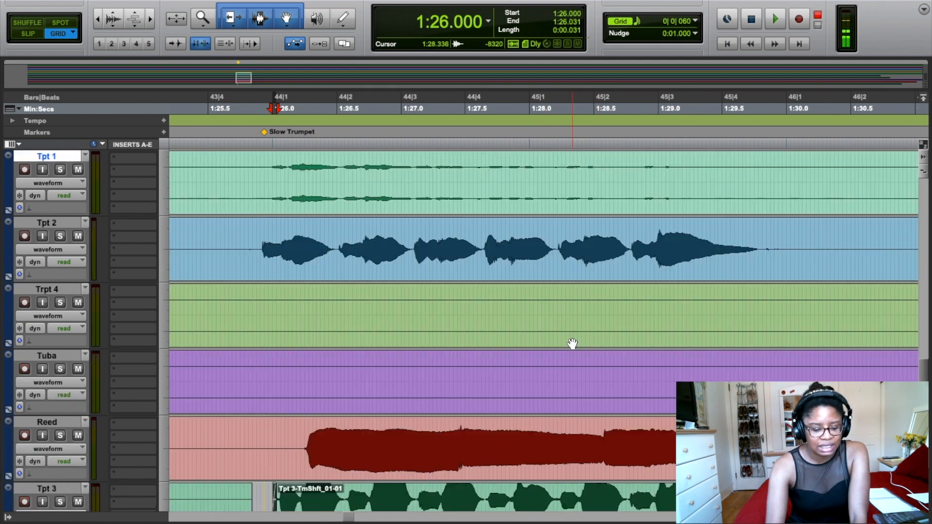
scroll(572, 345, down, 1)
scroll(567, 351, down, 2)
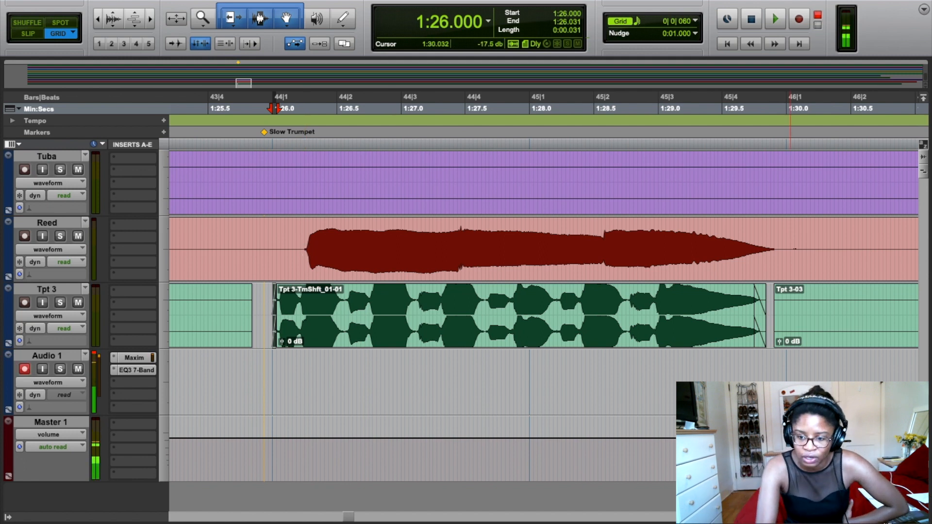
key(r)
key(r)
key(r)
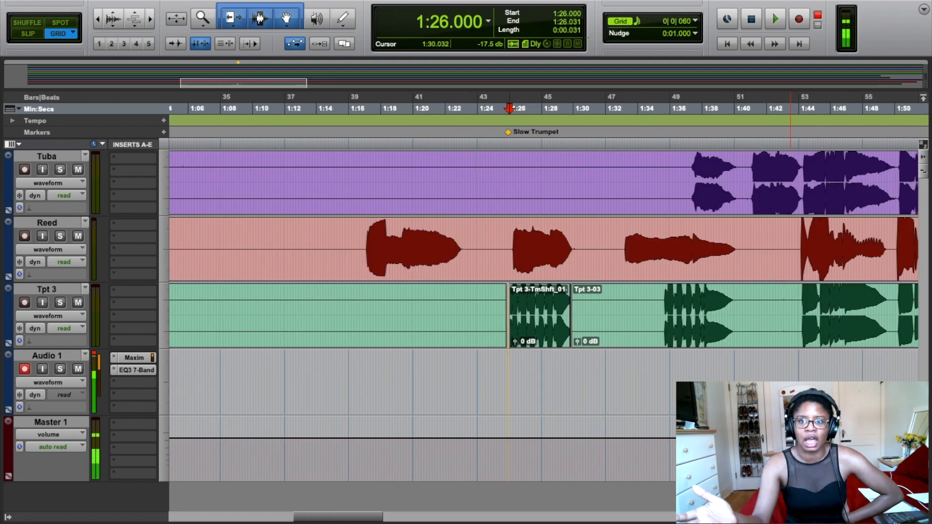
scroll(523, 325, up, 8)
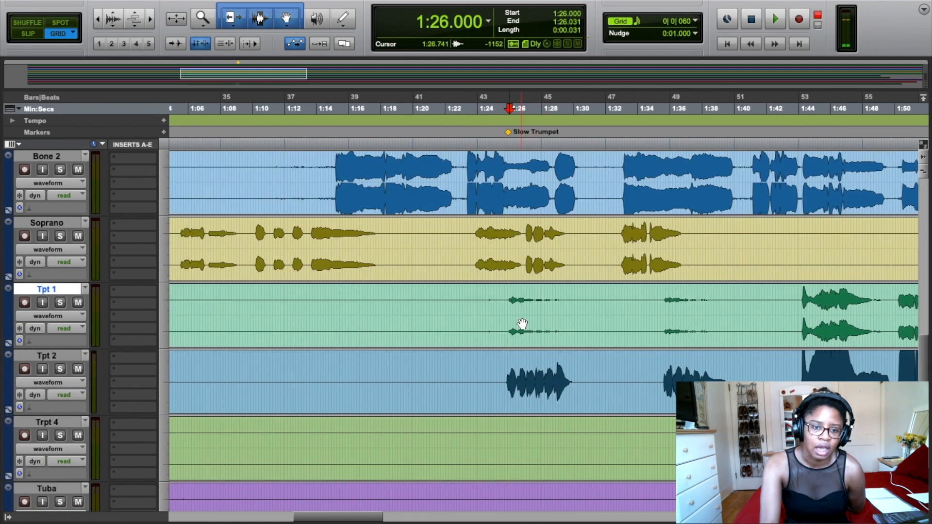
scroll(522, 324, up, 2)
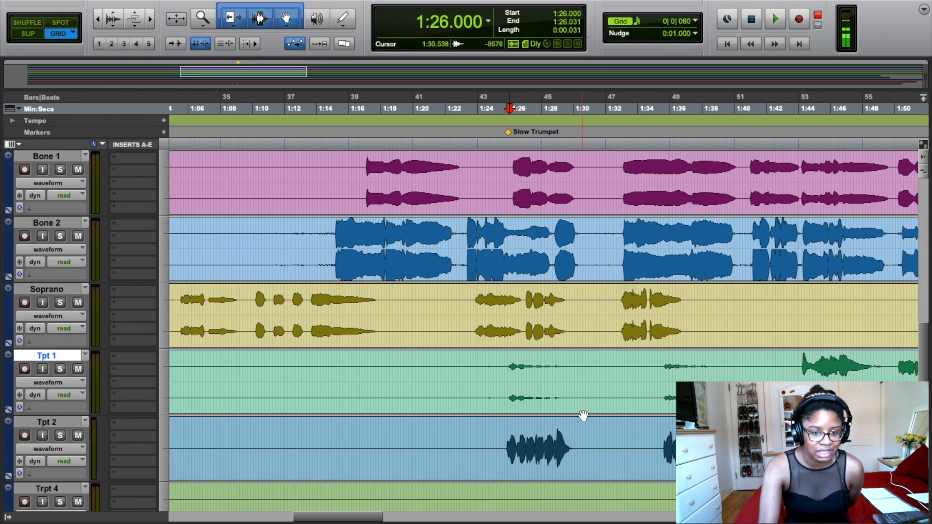
scroll(568, 407, down, 4)
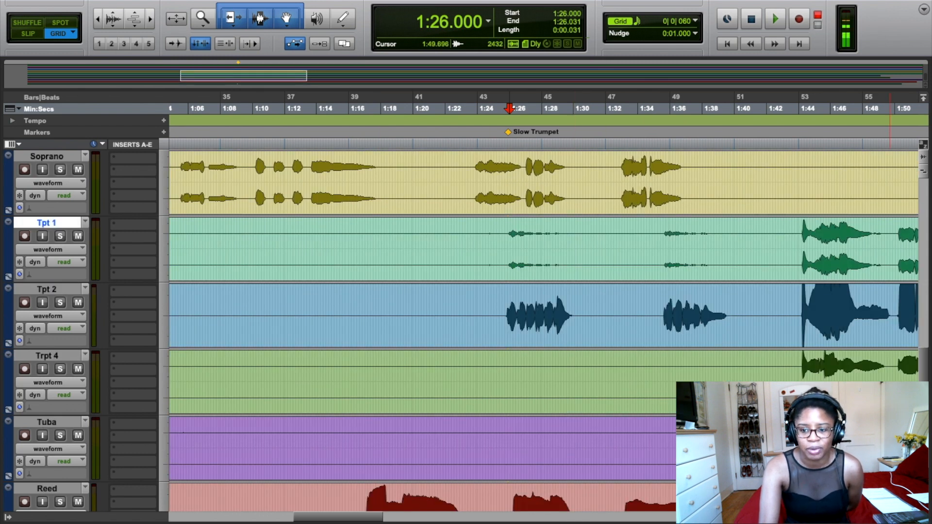
key(super+])
key(super+])
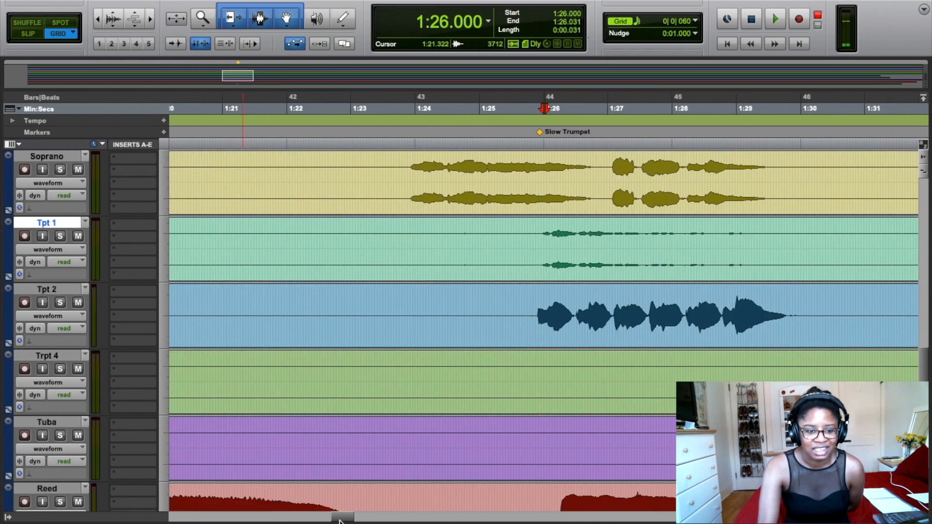
drag(339, 519, 349, 518)
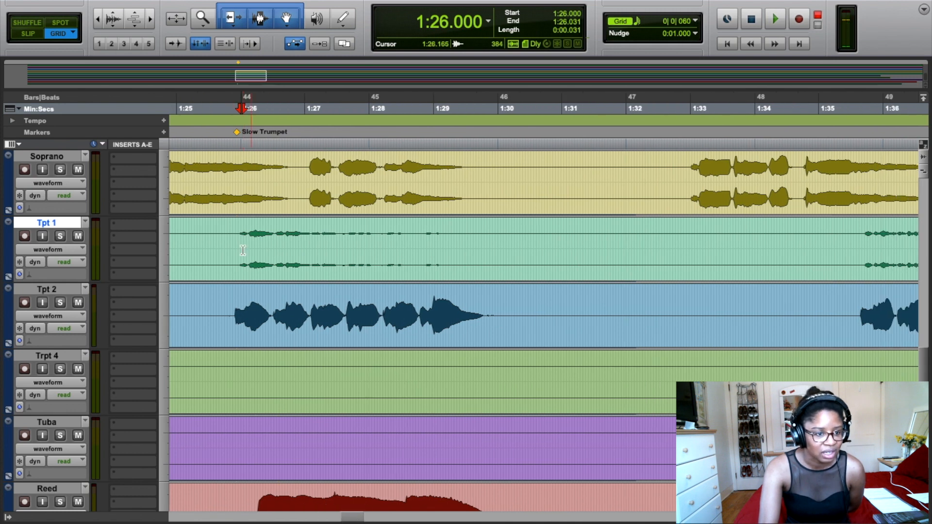
Compare the Tpt 1 phrase at the marker with the Soprano and Tpt 2 phrases and with the Tpt 1 passage from 1:43.718 to 1:52.437
drag(224, 243, 464, 257)
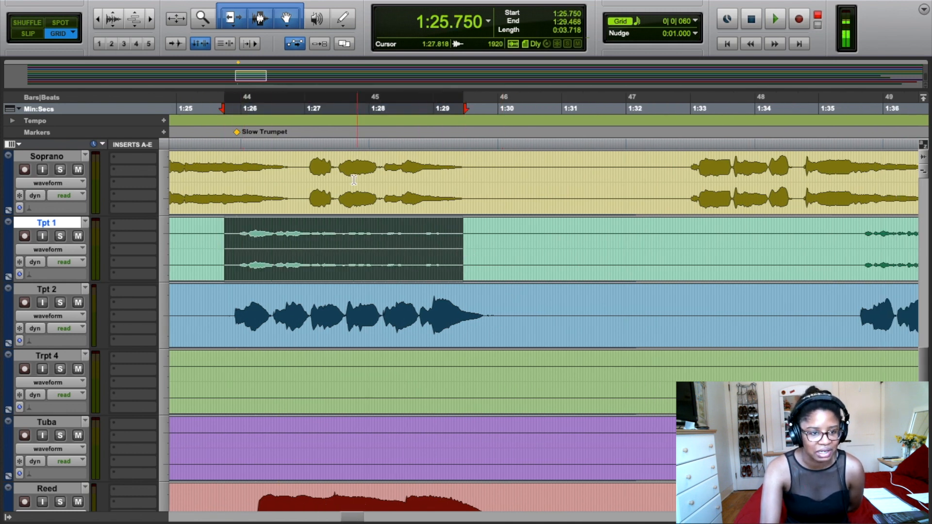
drag(309, 180, 468, 188)
drag(226, 308, 474, 310)
key(super+[)
key(super+[)
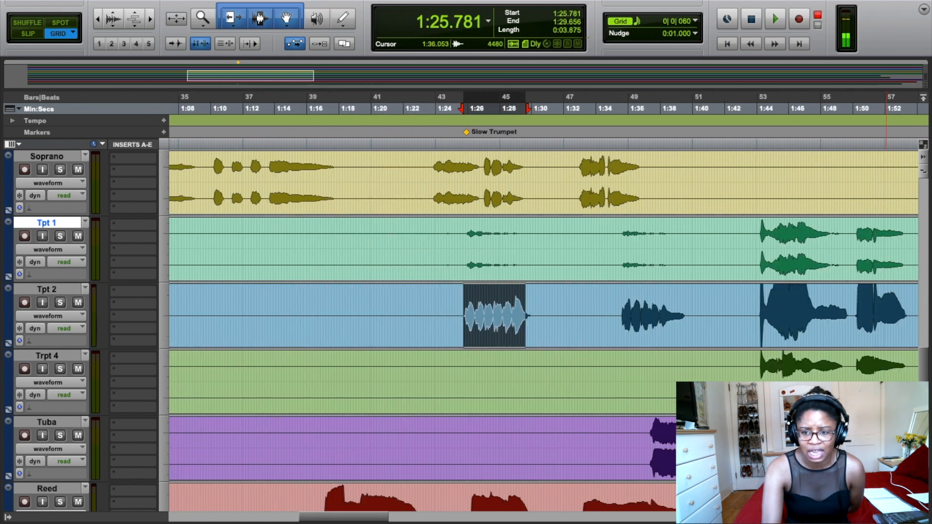
drag(752, 250, 544, 258)
drag(381, 519, 335, 521)
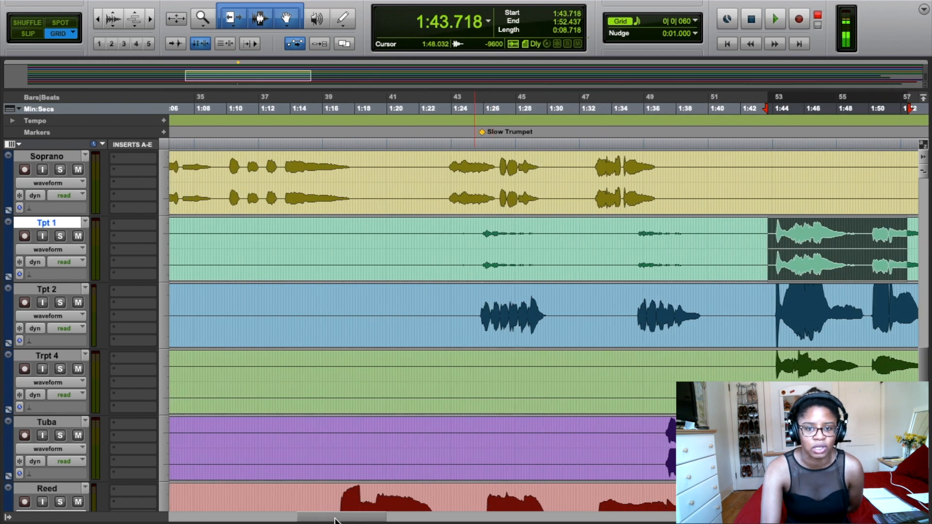
Separate the two quiet Tpt 1 phrases from 1:25.750 to 1:38.687 into their own clip
click(480, 243)
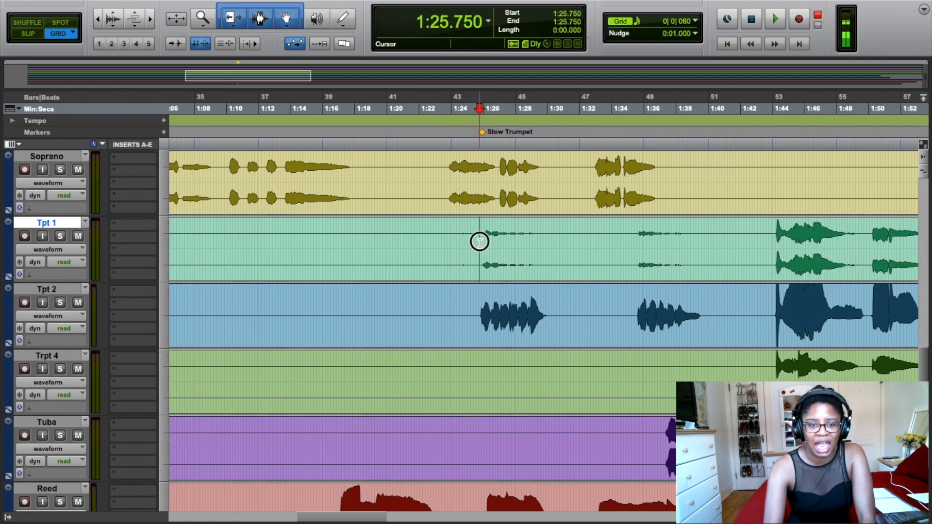
drag(480, 242, 686, 246)
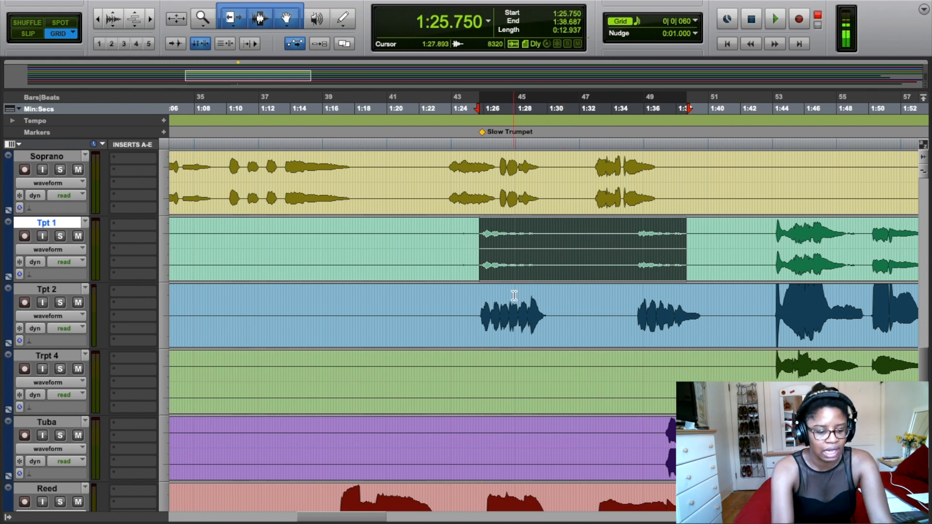
key(super+e)
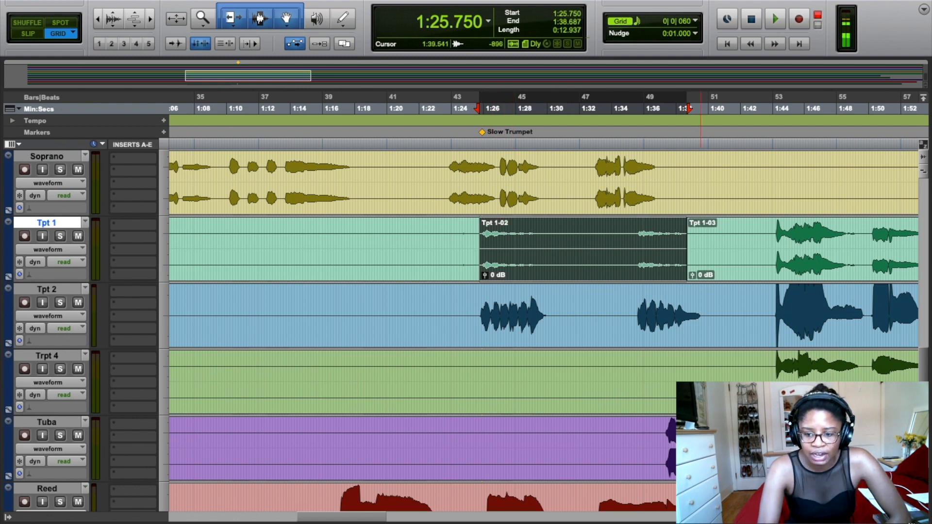
Raise the clip gain of the separated Tpt 1 clip to +6.9 dB
key(super+bracketright)
key(super+bracketright)
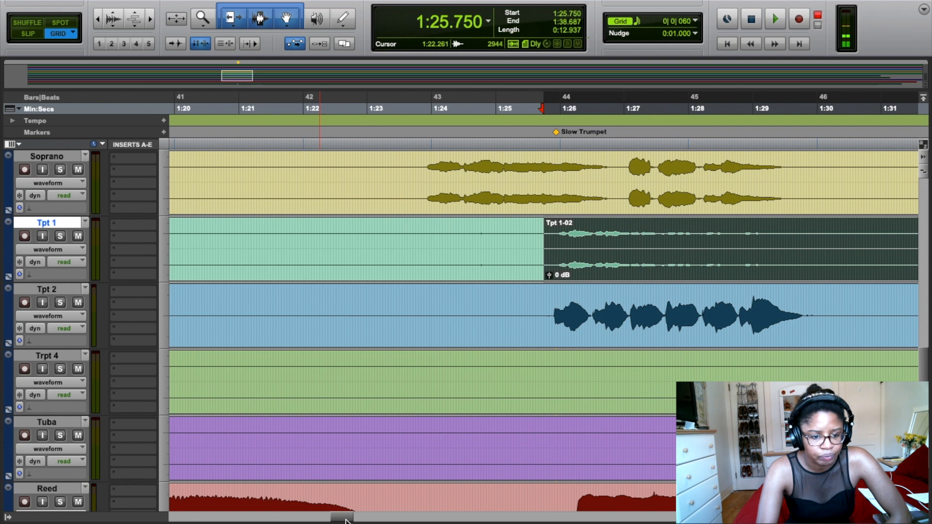
drag(345, 519, 358, 518)
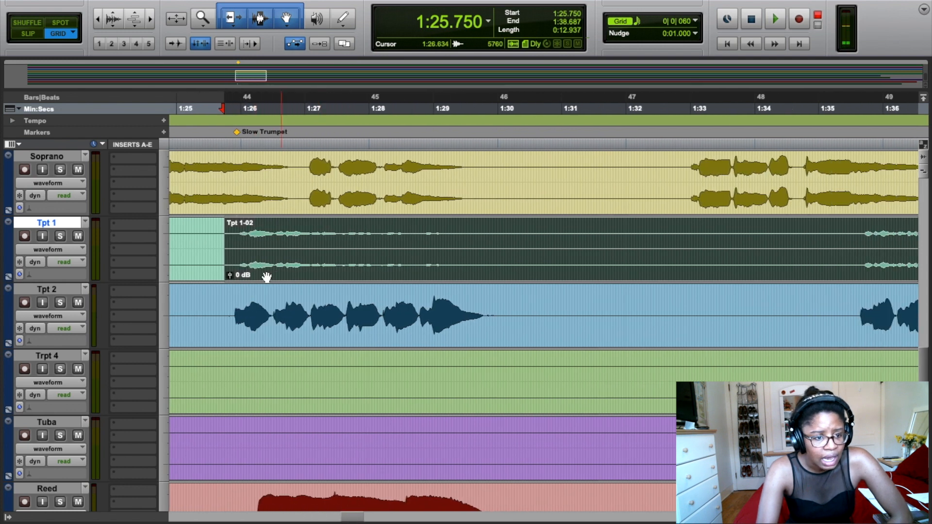
click(229, 275)
drag(229, 275, 229, 274)
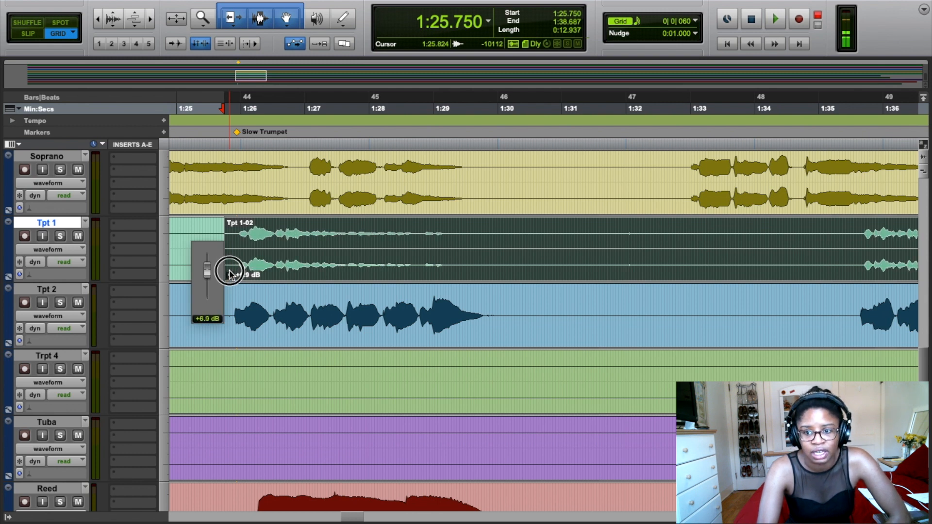
drag(229, 275, 229, 275)
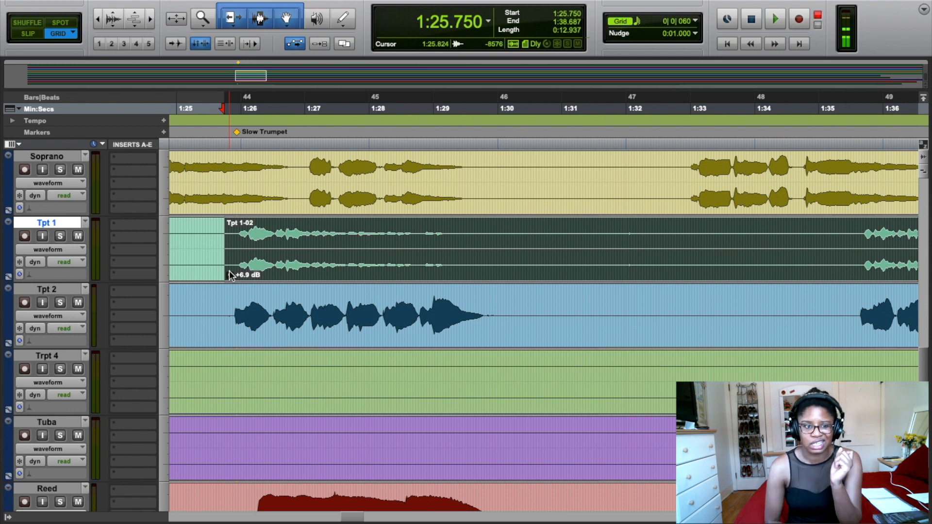
Play the mix from 1:25.625 to check how the boosted Tpt 1 phrase sits with the other tracks
click(230, 144)
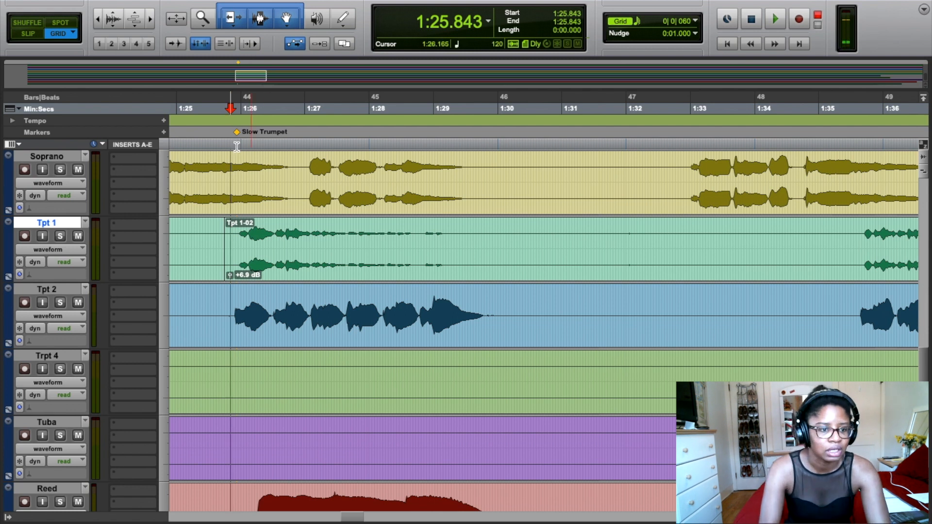
click(217, 141)
key(space)
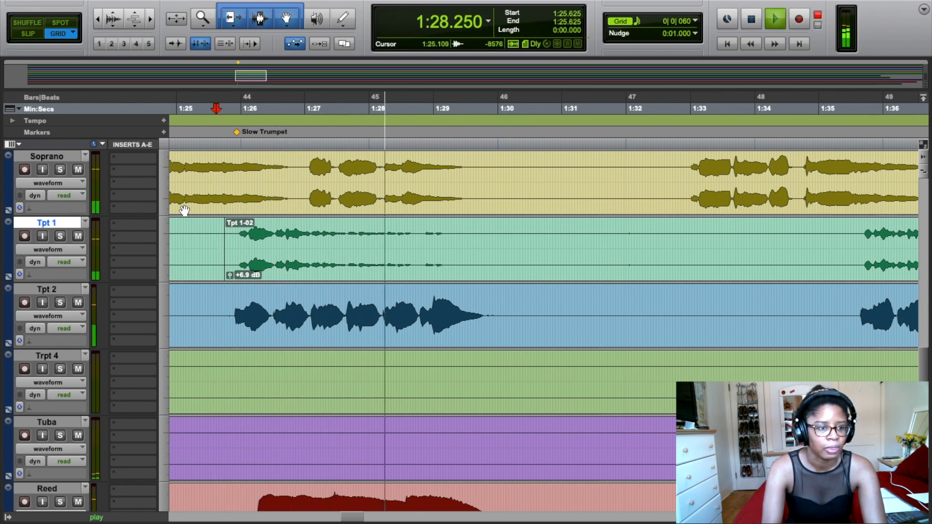
key(space)
Audition the boosted Tpt 1 phrase soloed from 1:25.593, and play it again with solo off
click(60, 238)
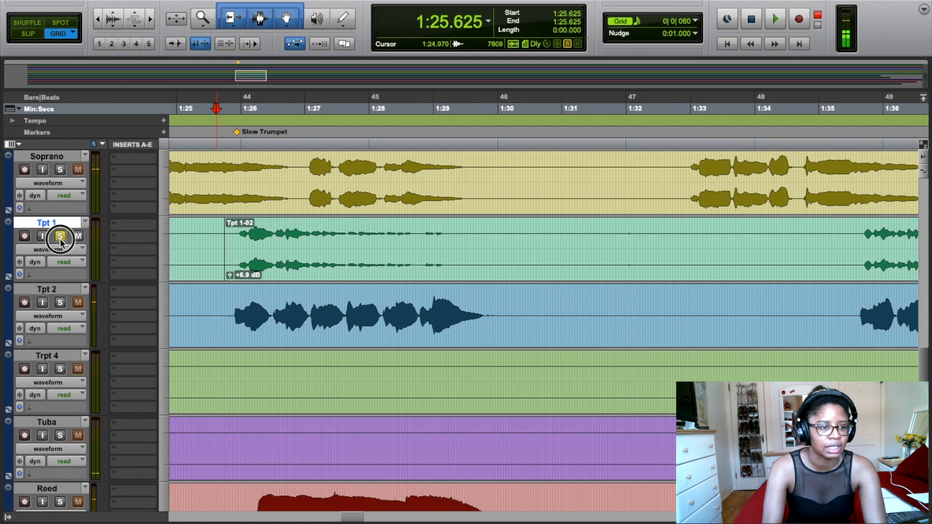
click(61, 238)
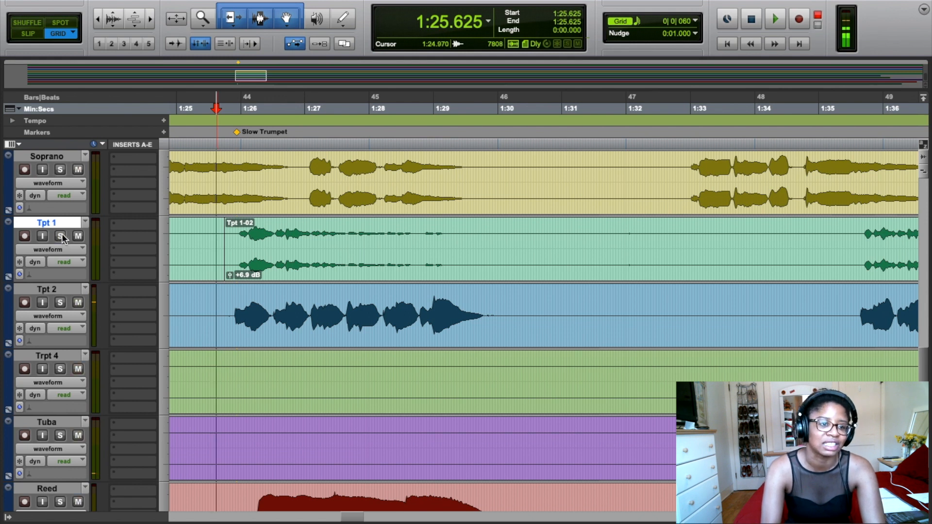
click(61, 236)
click(214, 146)
key(space)
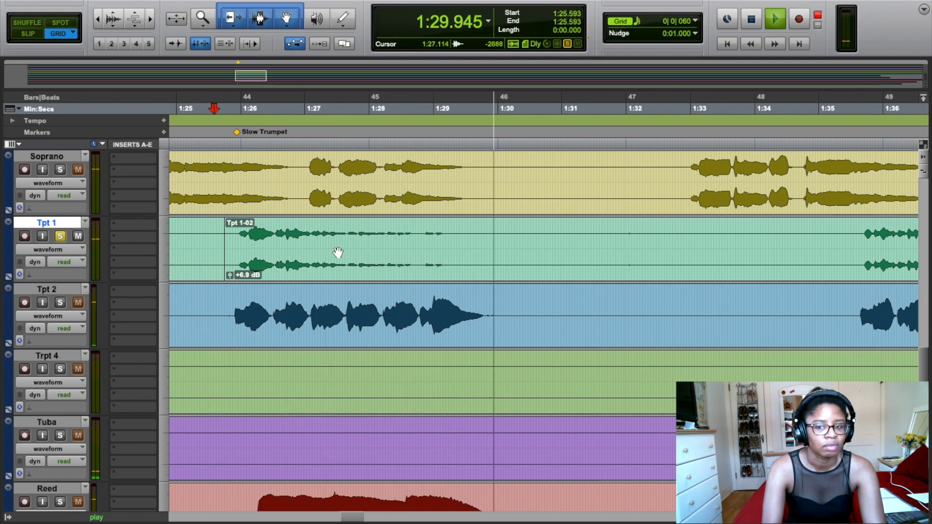
key(space)
click(60, 237)
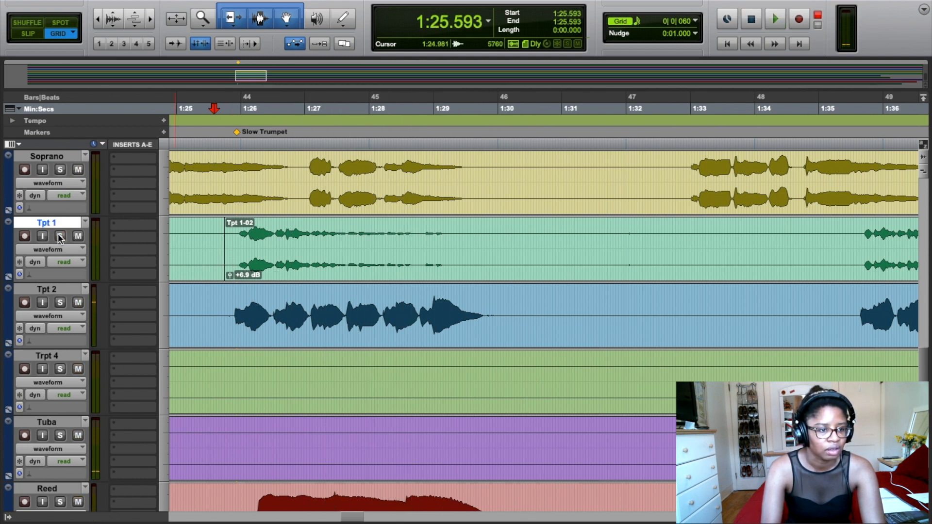
key(space)
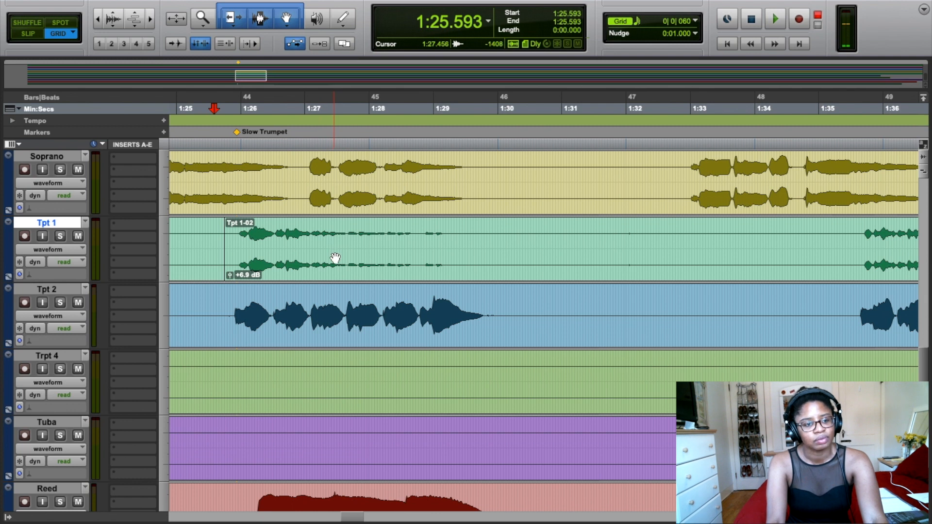
Undo the Tpt 1 clip gain change and audition the phrase at its original gain, in the mix from 1:25.562 and soloed from 1:25.656
key(ctrl+z)
click(213, 144)
key(space)
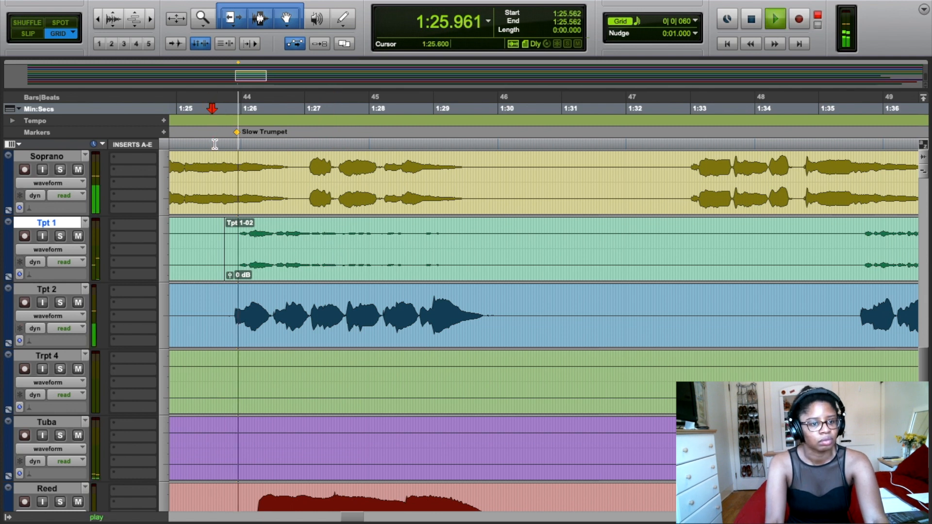
key(space)
key(shift+s)
click(218, 151)
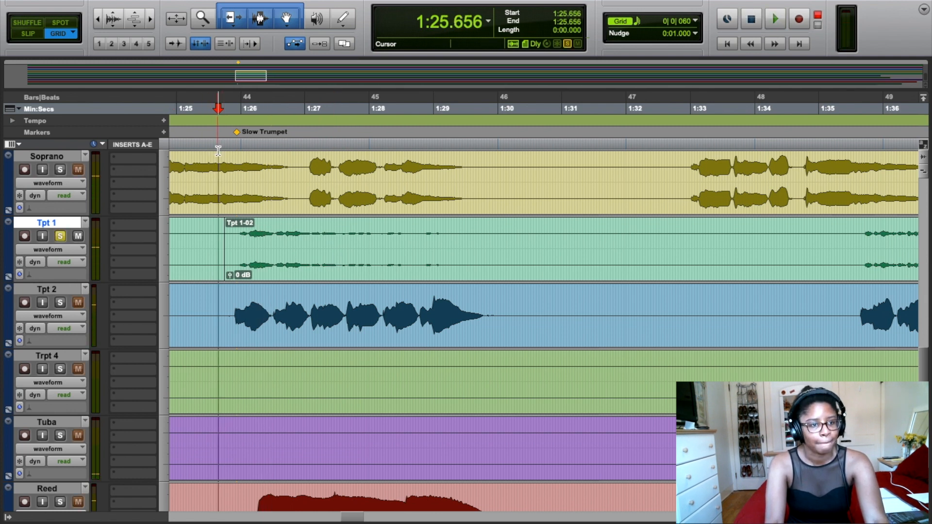
key(space)
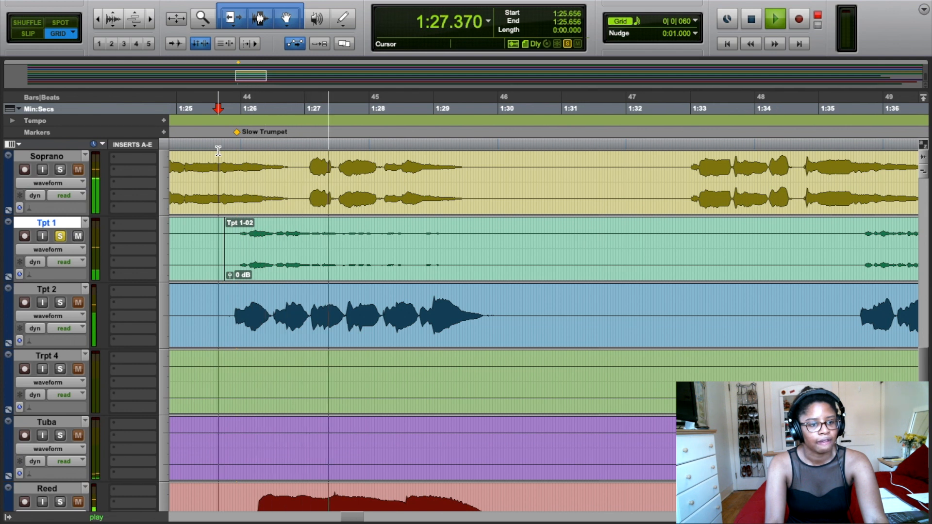
key(space)
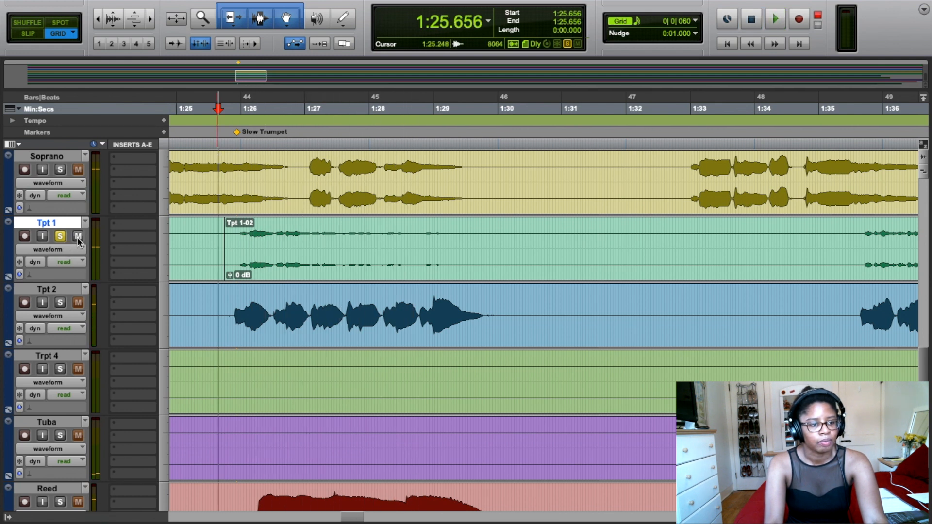
Set the gain of the separated Tpt 1 clip to +12.1 dB and audition it soloed from 1:25.656, leaving solo off
drag(233, 275, 232, 265)
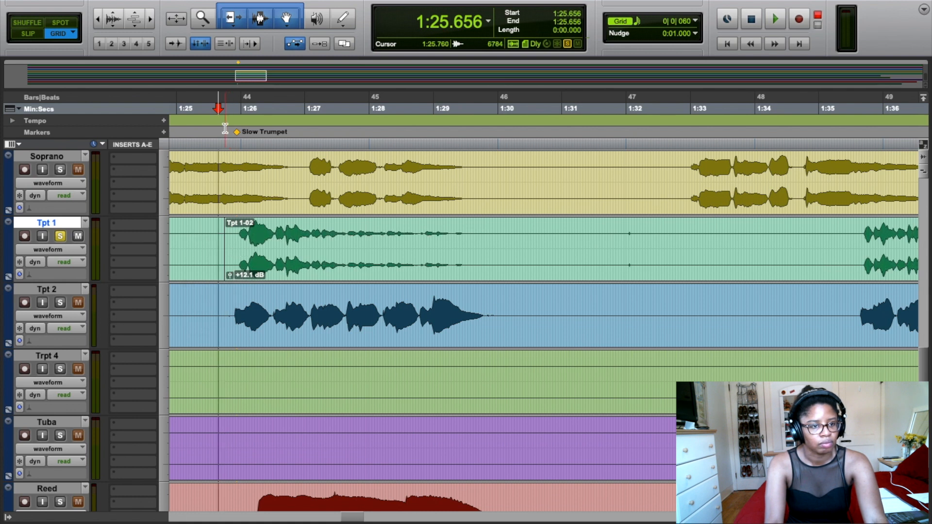
key(space)
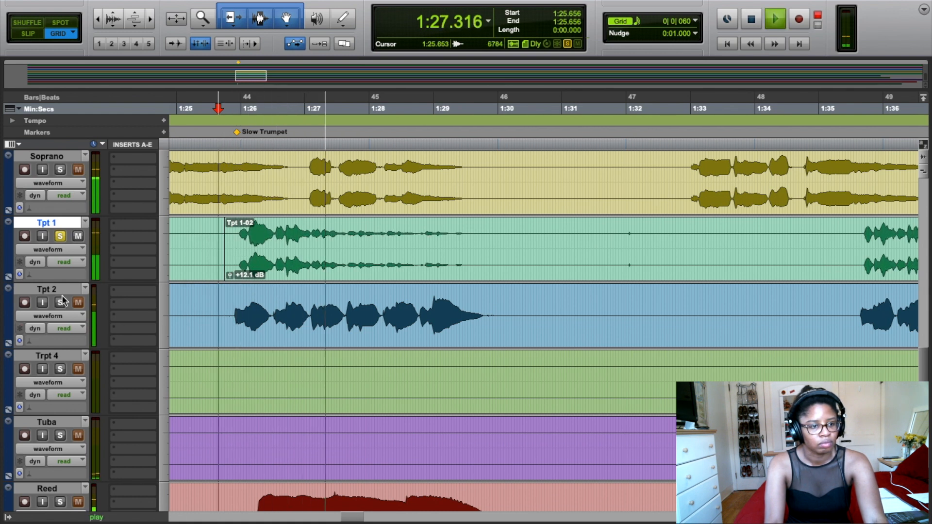
key(space)
click(60, 236)
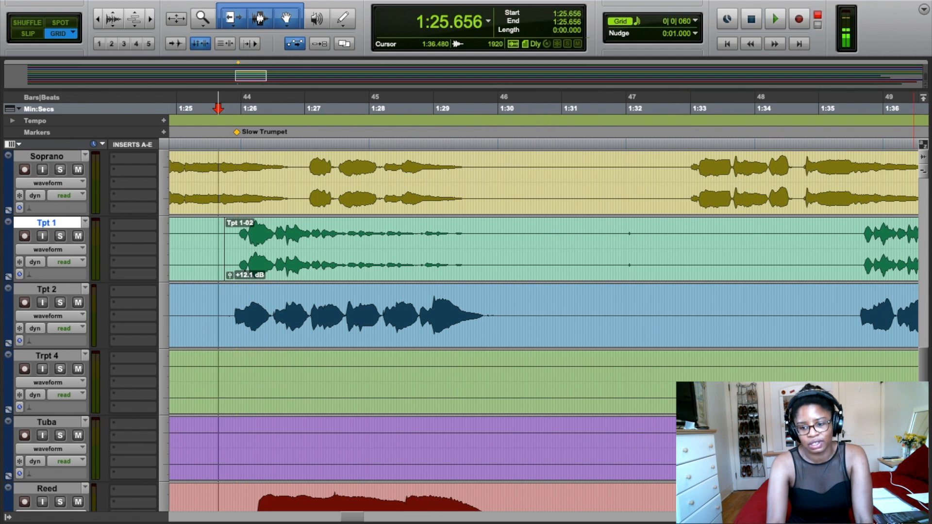
key(r)
key(r)
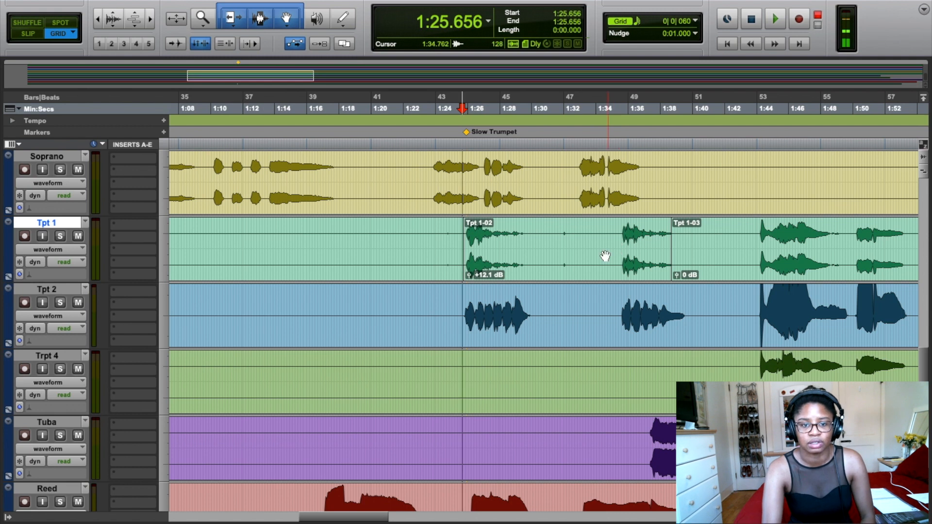
Select the opening note of the boosted Tpt 1 phrase, from 1:25.968 to 1:26.531
click(903, 517)
click(904, 517)
click(904, 517)
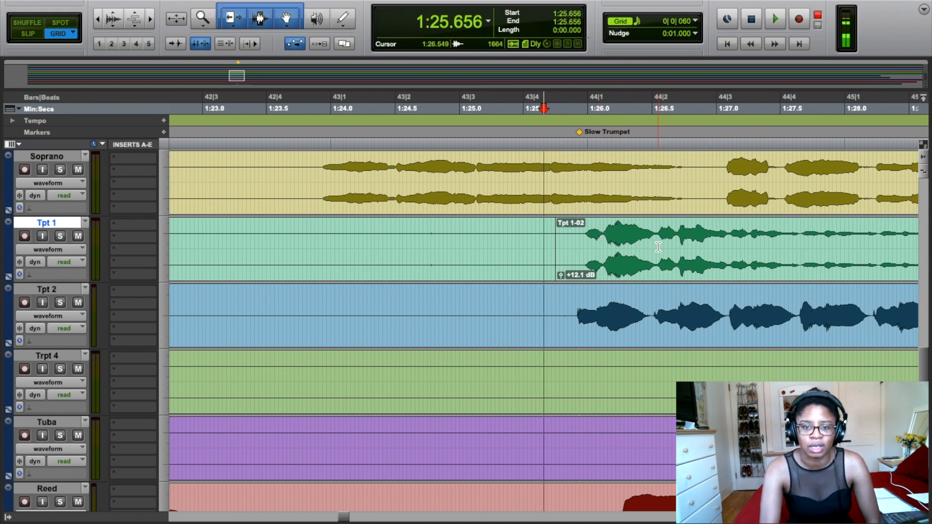
drag(665, 247, 584, 247)
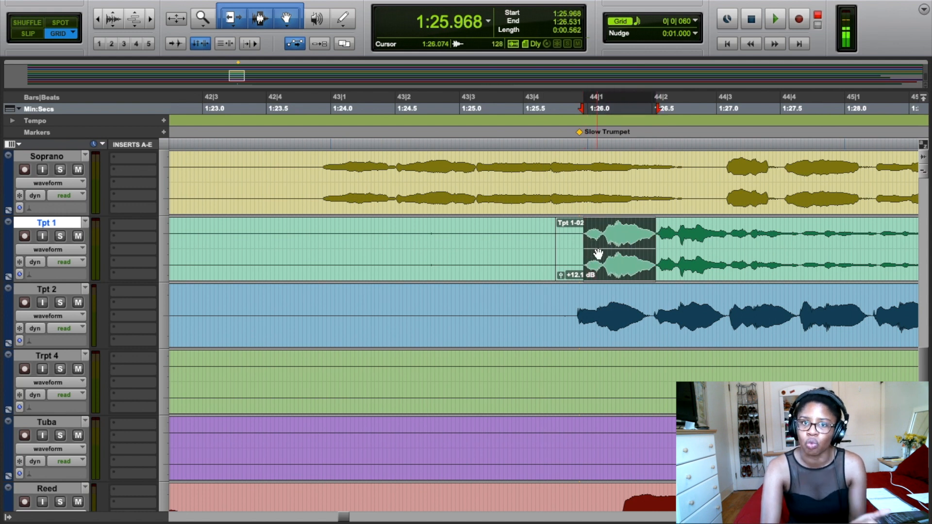
click(557, 311)
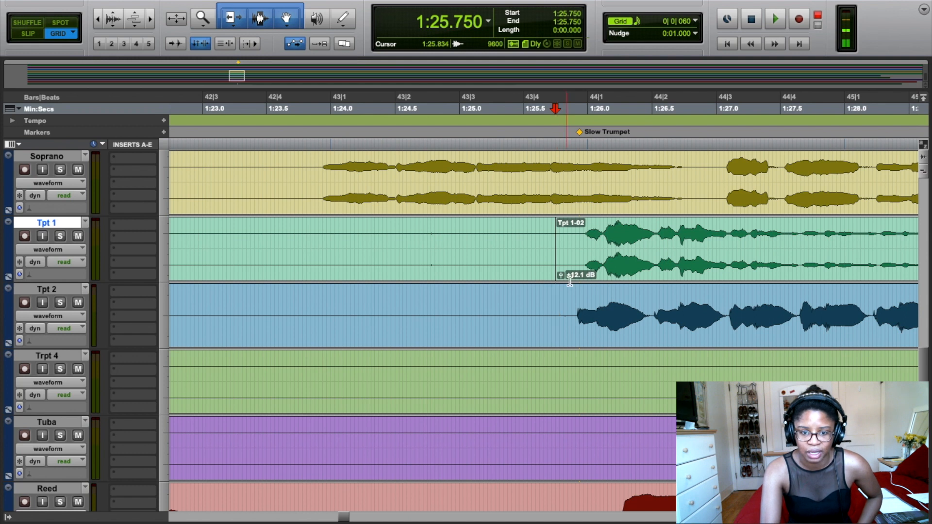
click(668, 253)
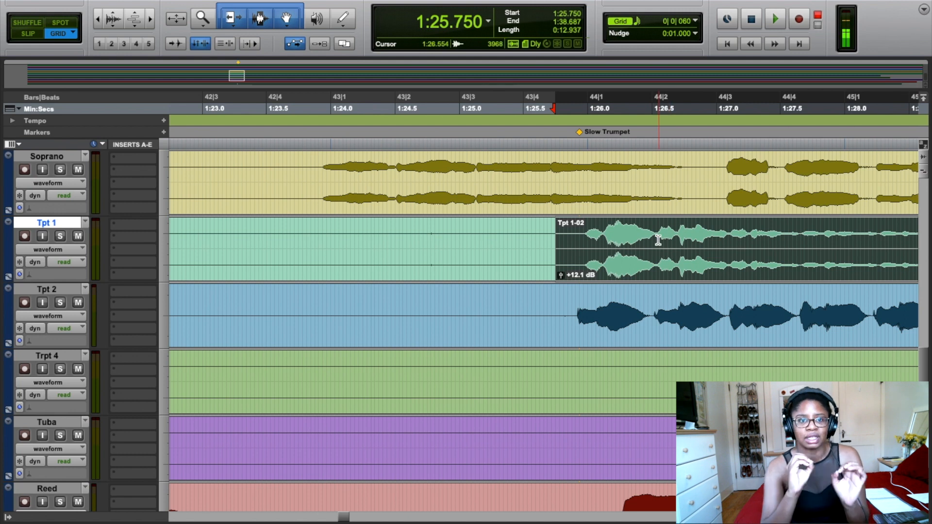
right_click(639, 254)
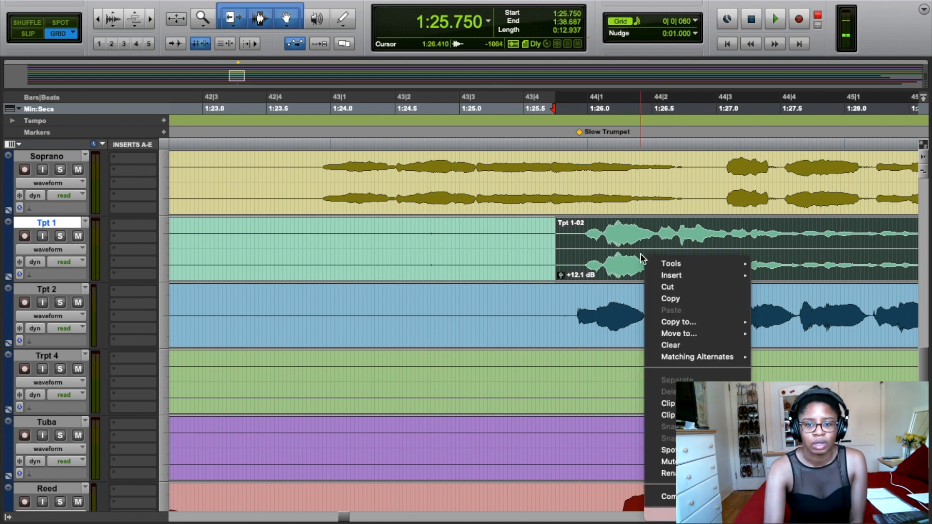
mouse_move(649, 262)
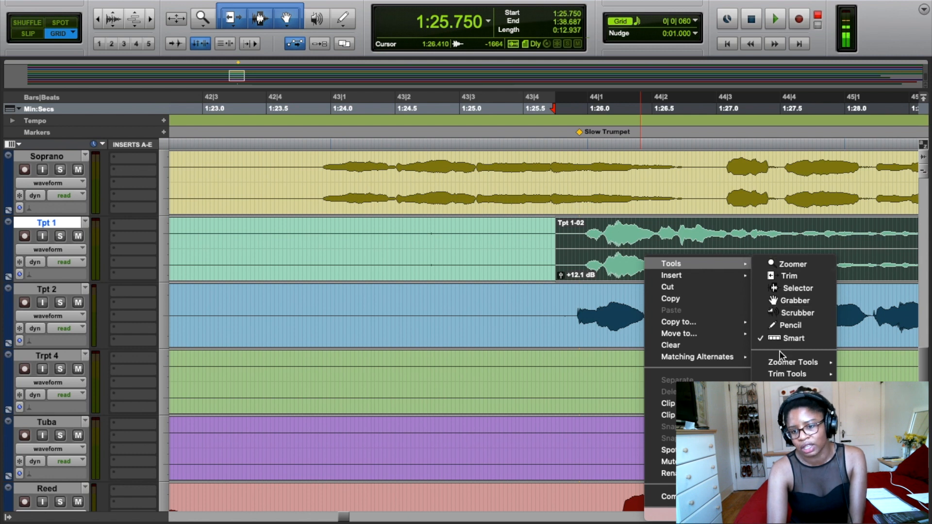
mouse_move(782, 362)
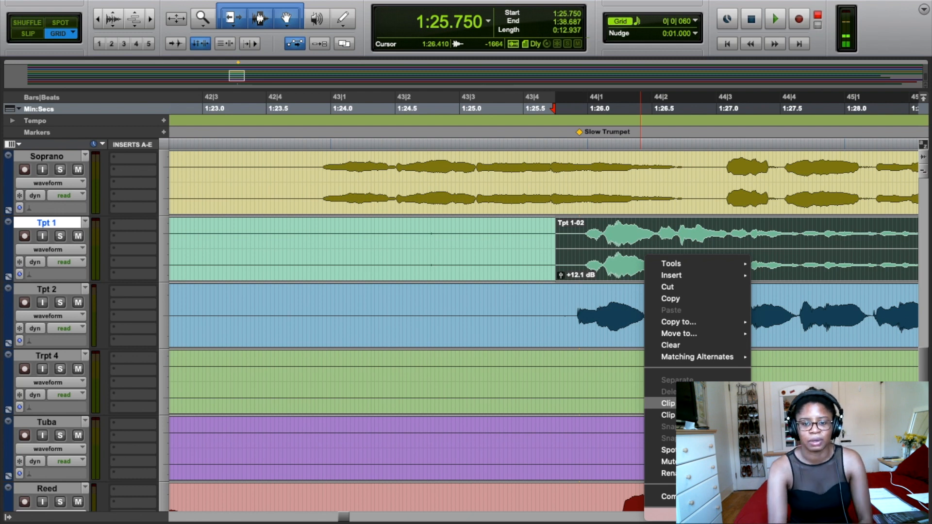
right_click(582, 257)
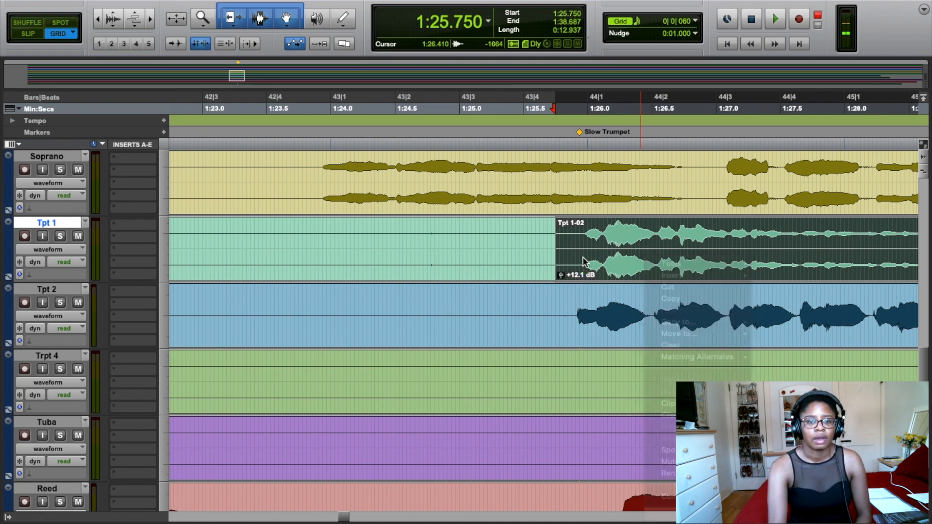
click(793, 360)
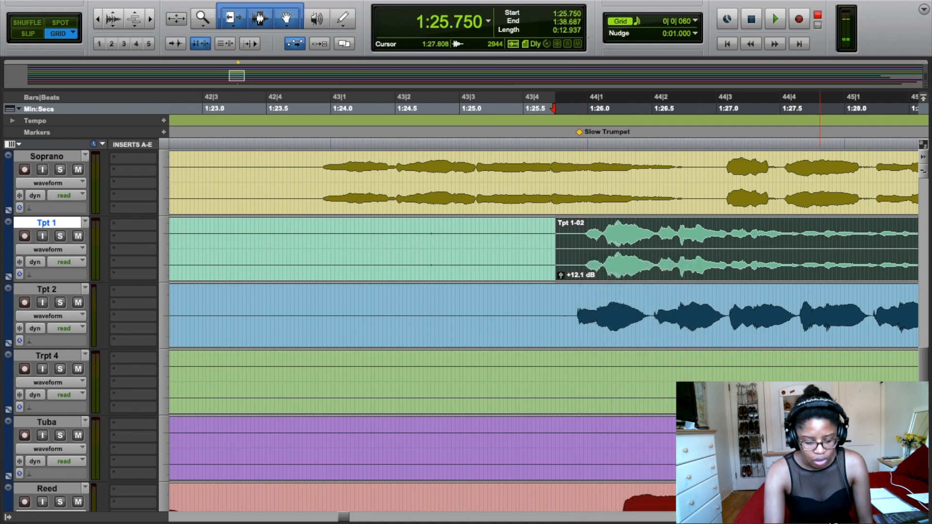
Examine the waveforms of the other horn tracks over the full song for parts recorded too quietly
key(r)
key(r)
key(r)
key(r)
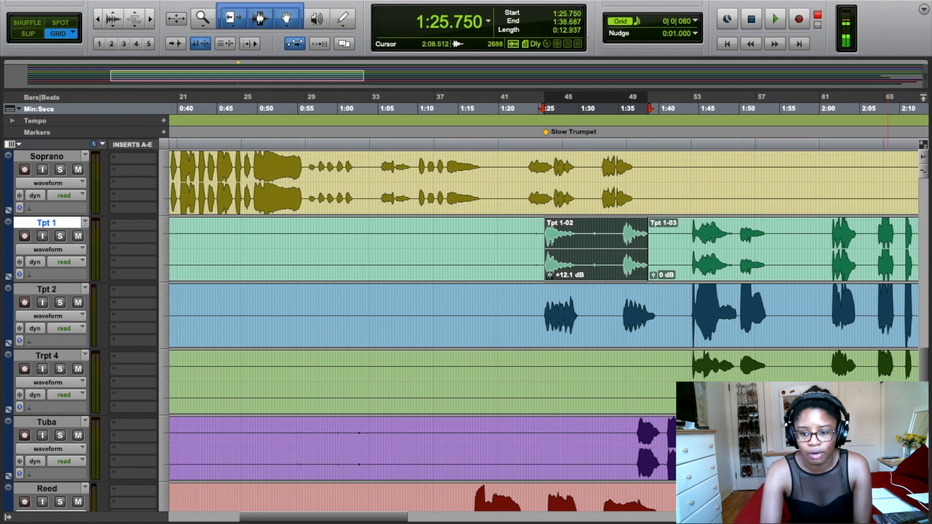
key(r)
key(r)
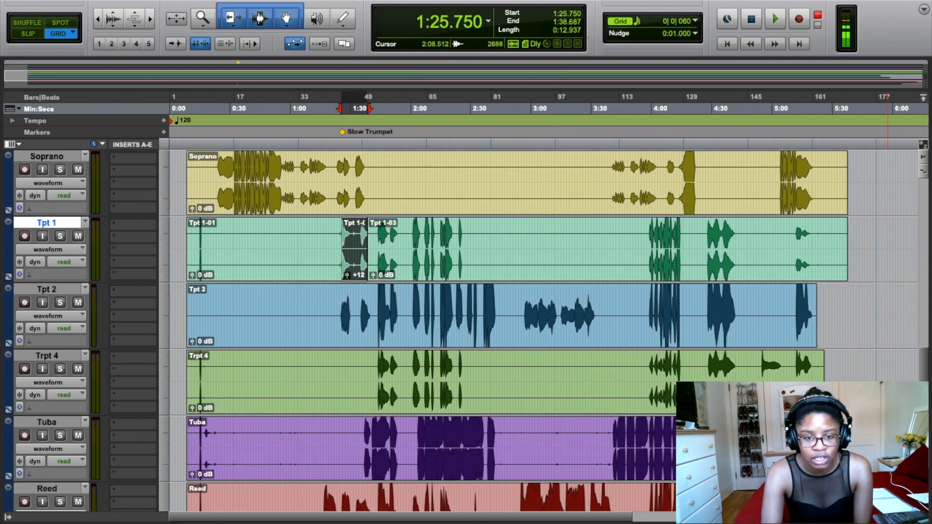
key(r)
scroll(404, 311, down, 5)
scroll(359, 307, up, 10)
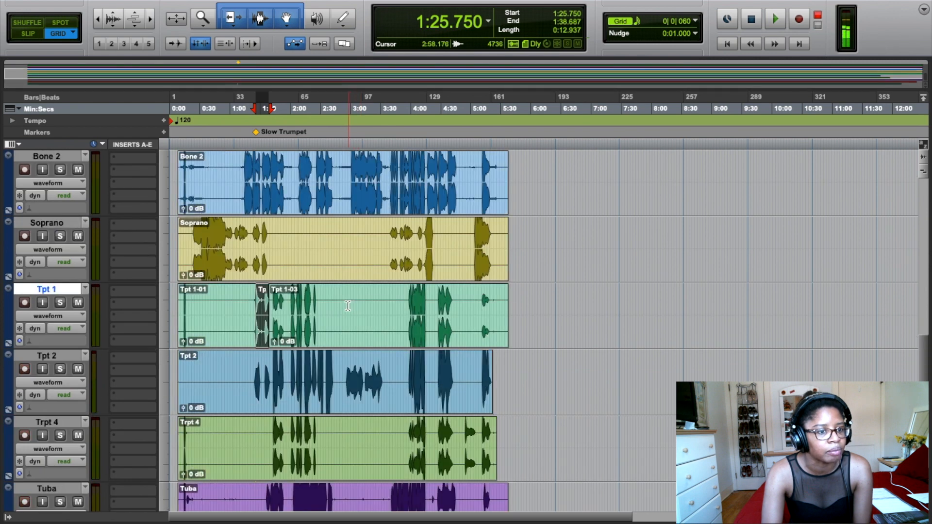
scroll(347, 306, up, 5)
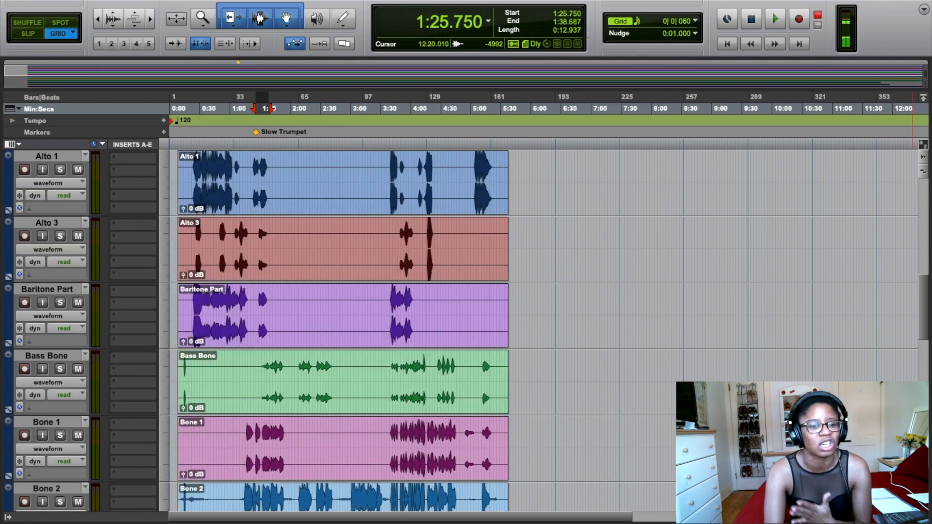
key(t)
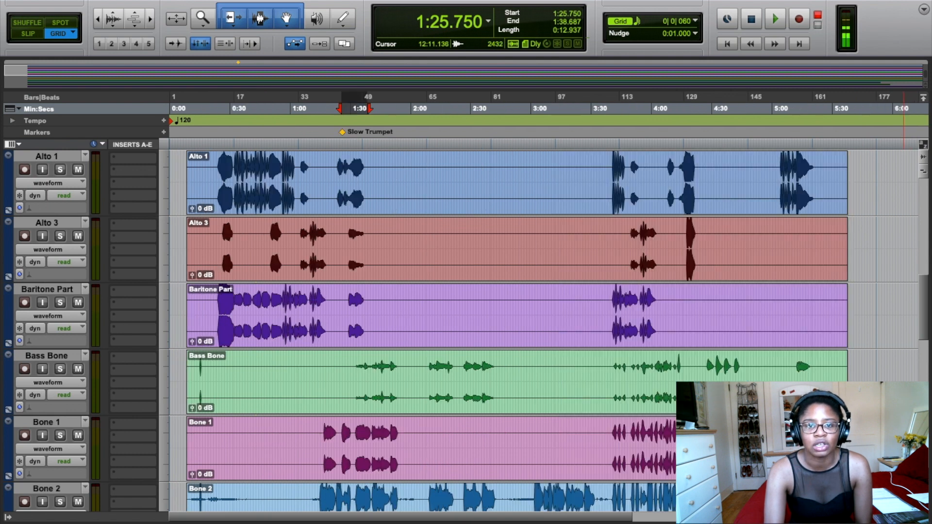
key(t)
drag(438, 516, 520, 517)
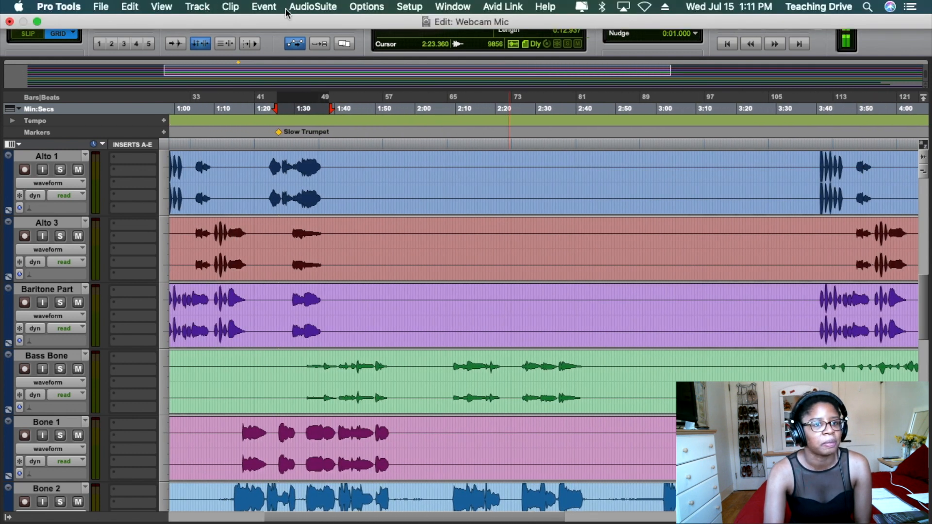
Select the Bass Bone clip and compare its waveform level with the neighbouring tracks over the whole song
click(293, 7)
mouse_move(319, 129)
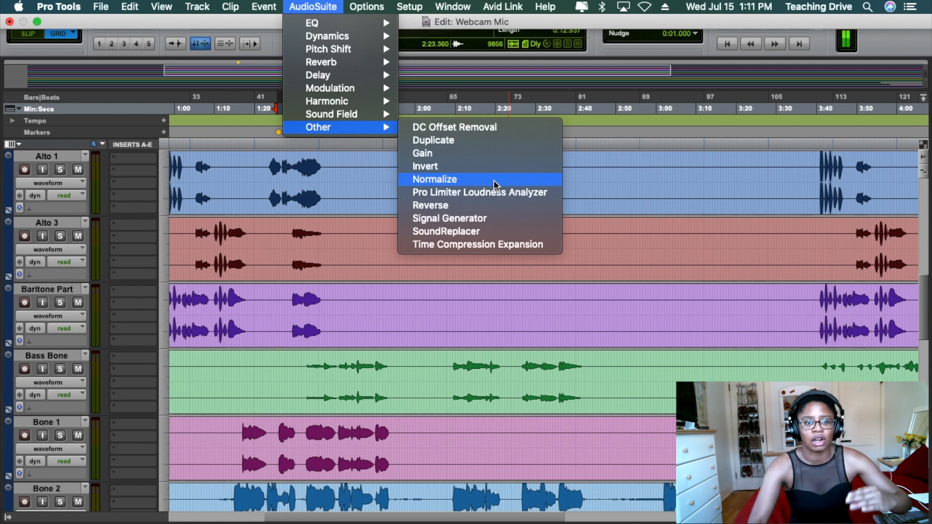
click(507, 390)
click(518, 395)
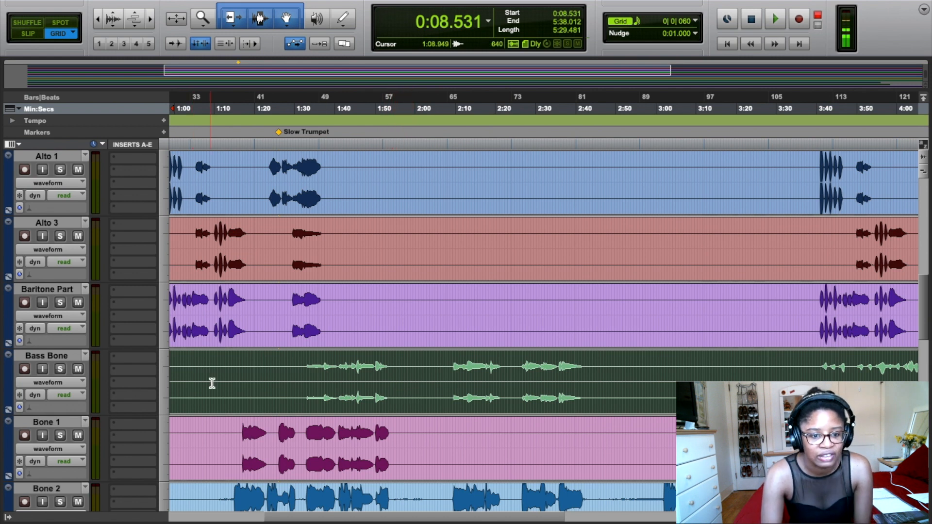
click(887, 517)
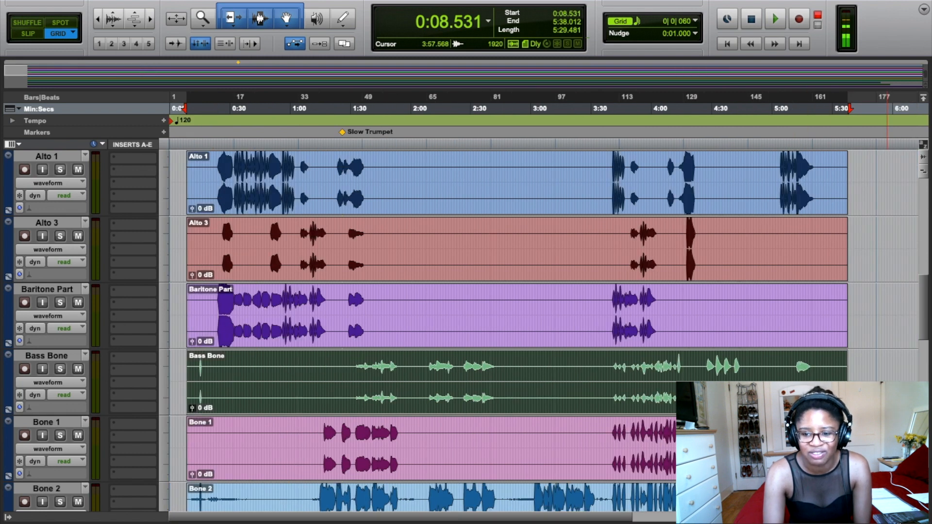
click(887, 517)
key(super+bracketright)
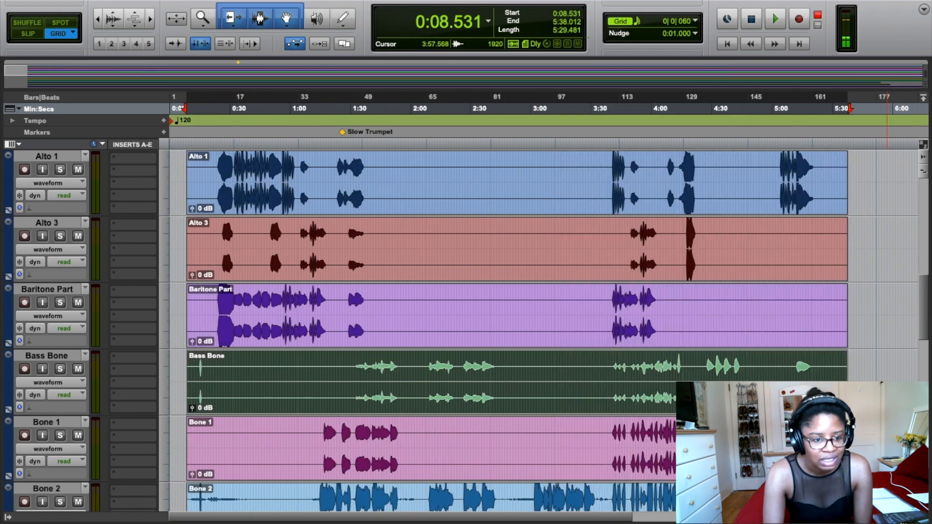
scroll(411, 409, down, 3)
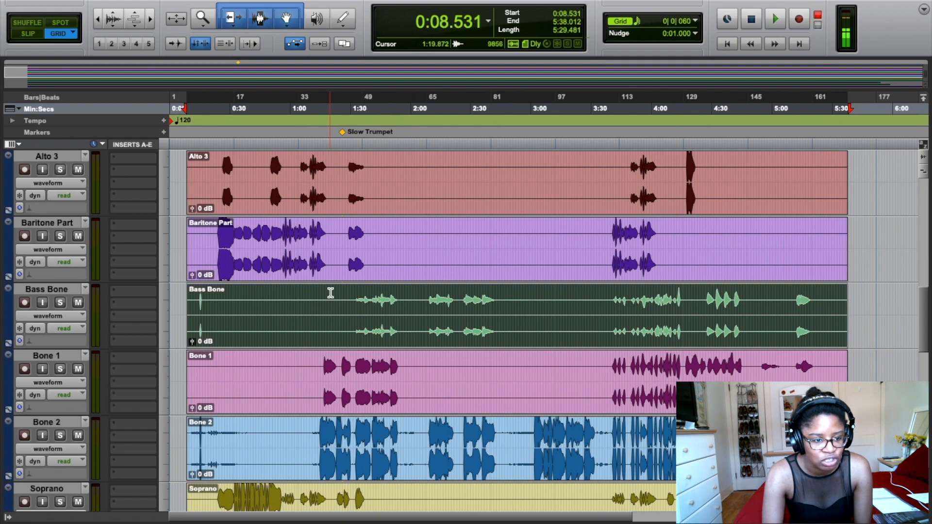
scroll(355, 350, up, 2)
scroll(355, 351, down, 5)
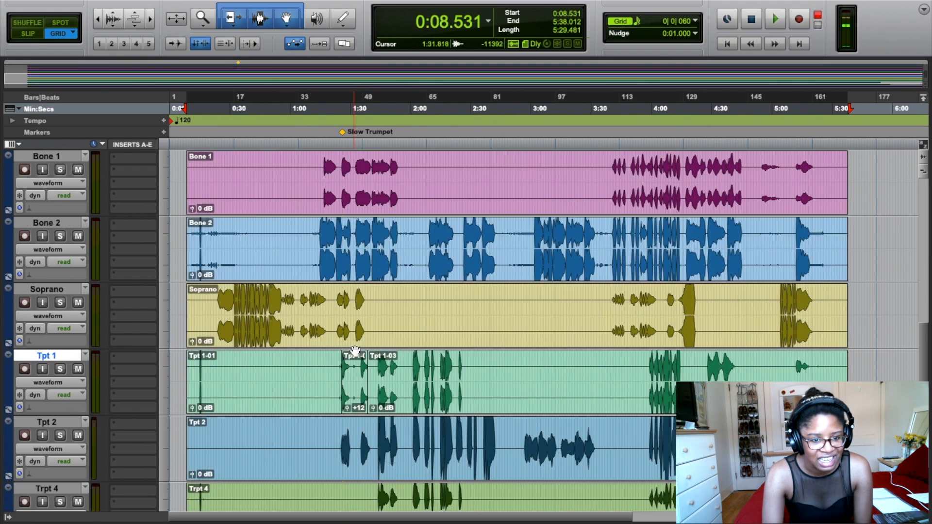
scroll(355, 350, up, 6)
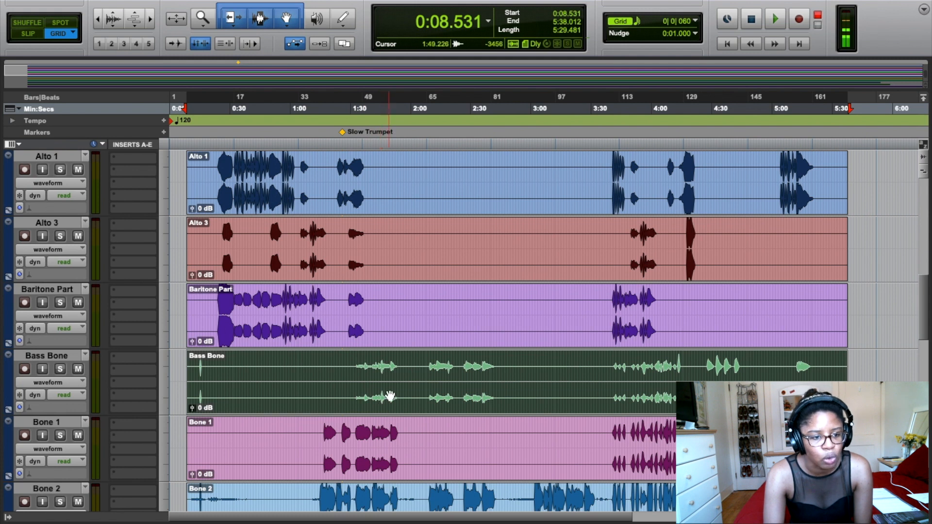
Reselect the whole Bass Bone clip and open the AudioSuite Normalize processor, placing its window clear of the clip's beginning
click(551, 391)
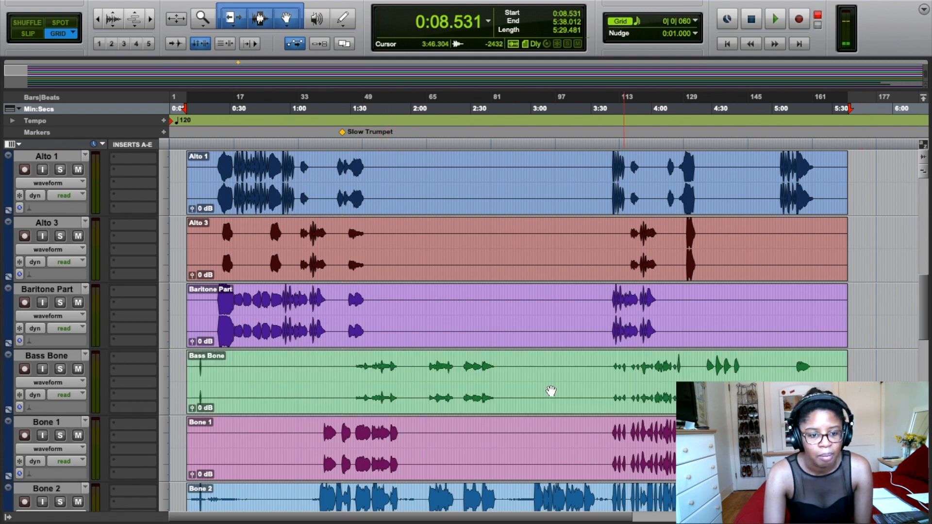
click(394, 391)
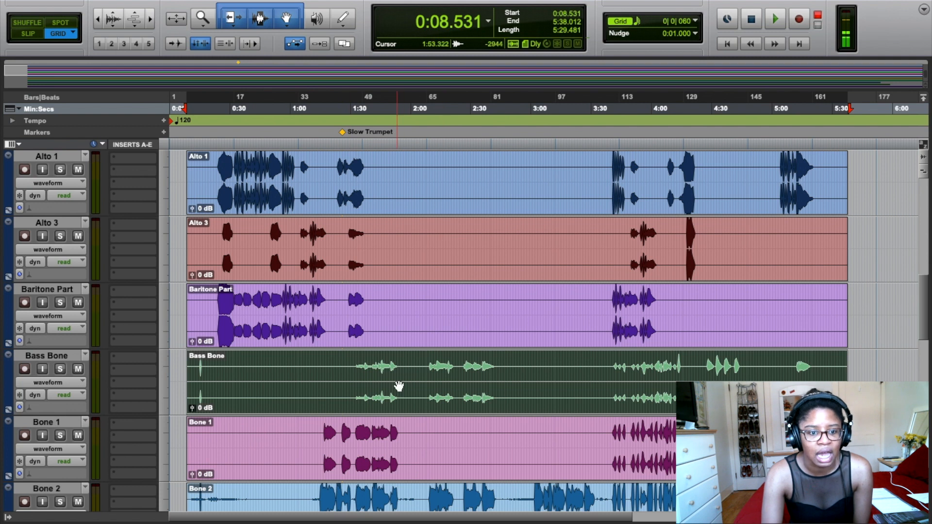
mouse_move(206, 9)
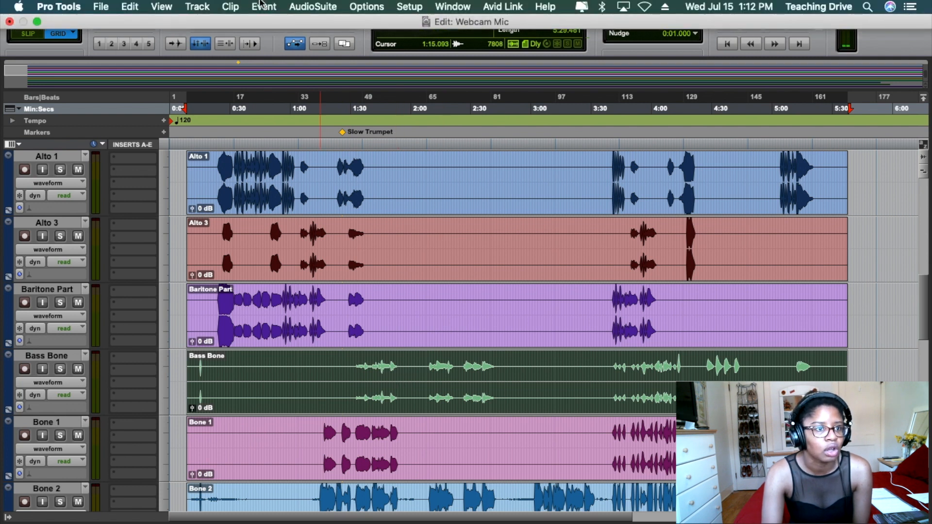
click(311, 7)
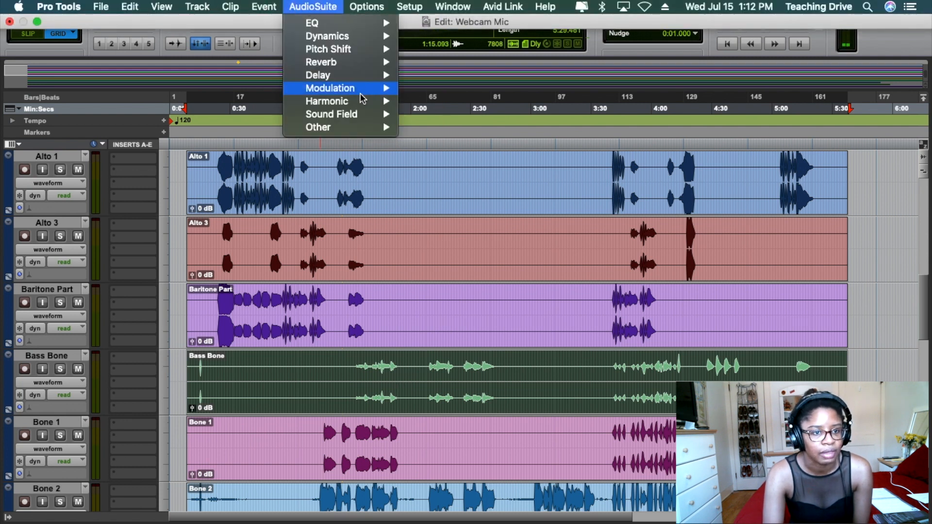
mouse_move(360, 128)
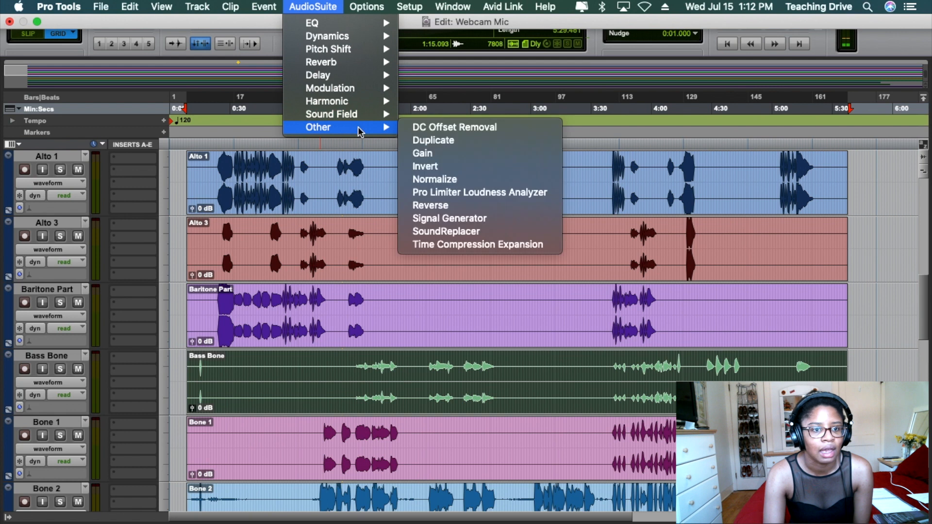
click(462, 179)
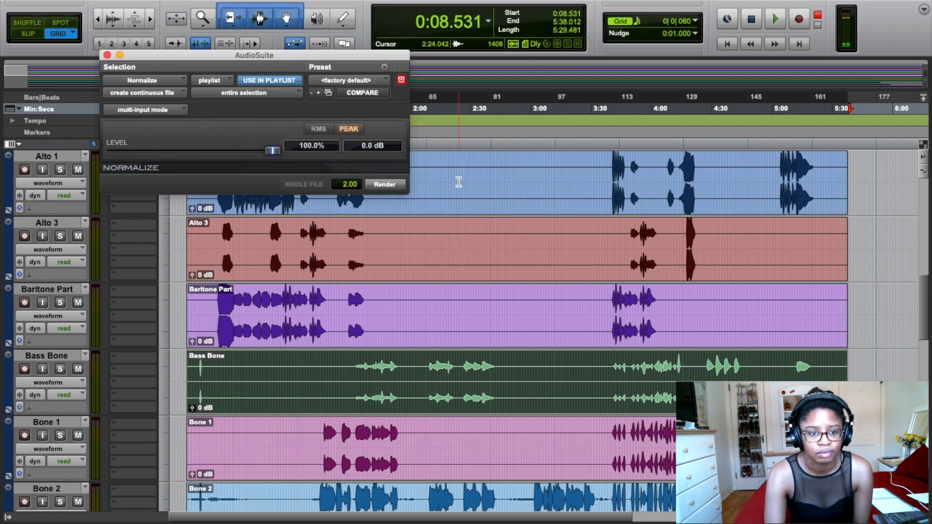
drag(285, 61, 761, 79)
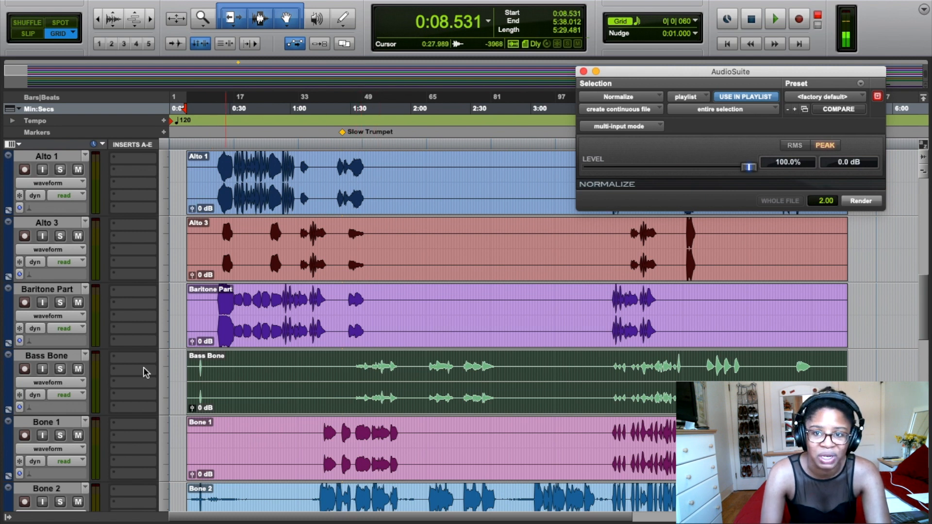
Solo the Bass Bone track and audition it from 1:34.218
click(57, 372)
click(359, 147)
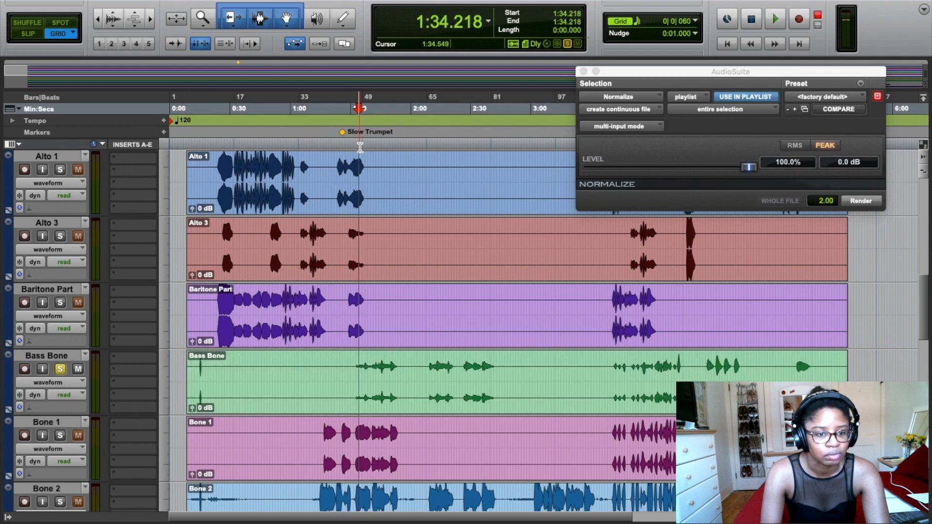
key(space)
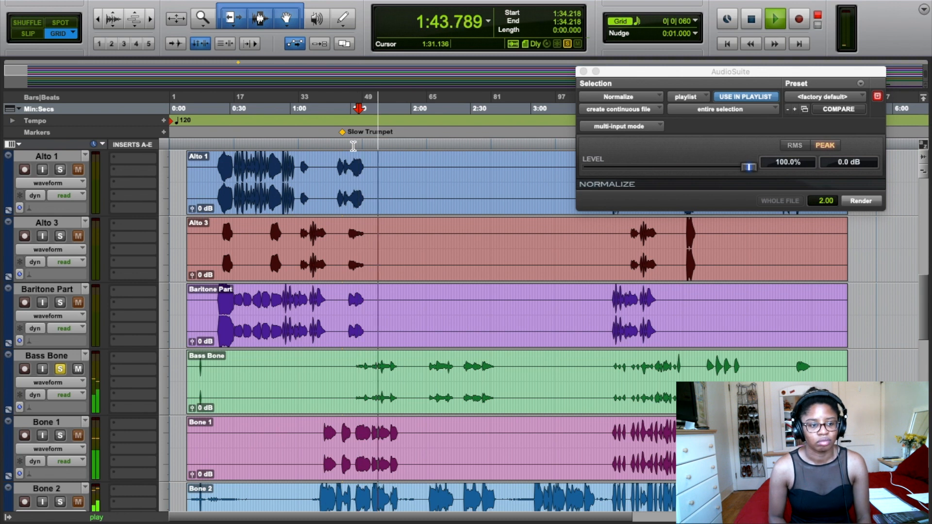
key(space)
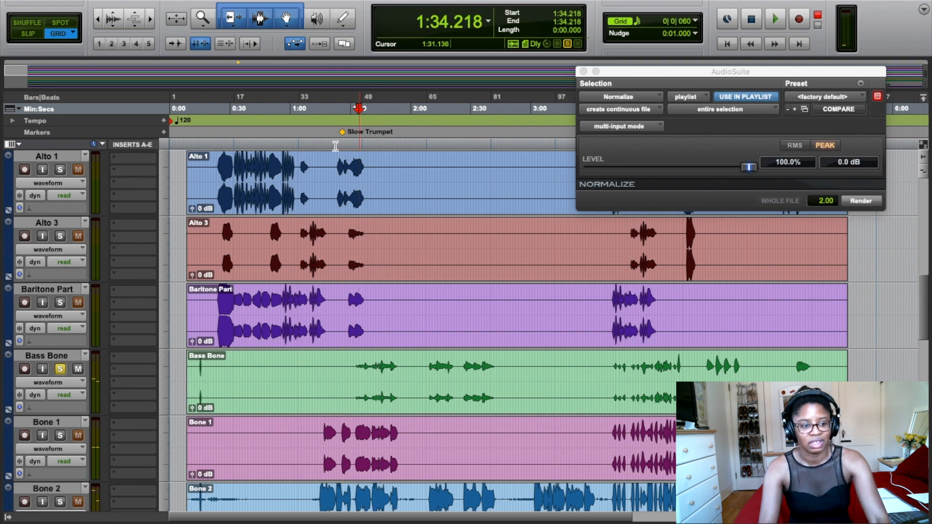
Take Bass Bone out of solo and play the full mix from 1:31.125 to judge its level
click(59, 370)
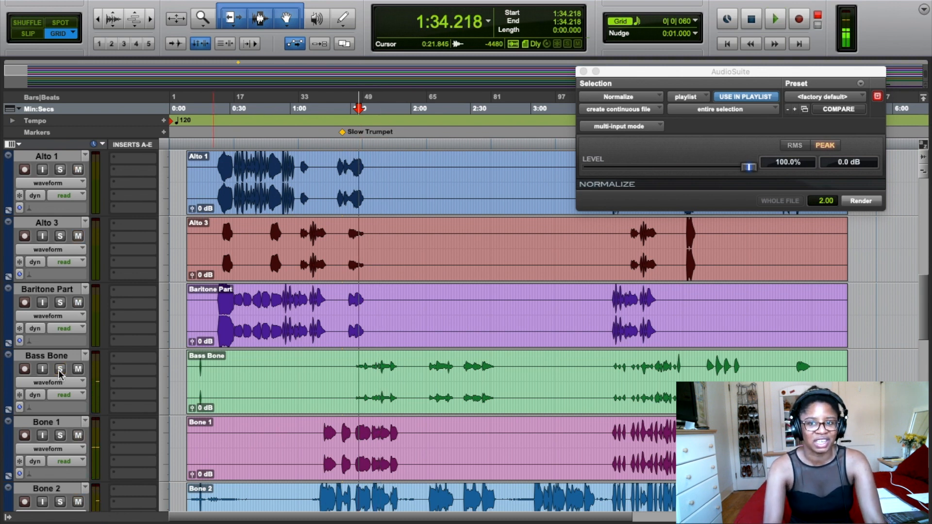
click(354, 143)
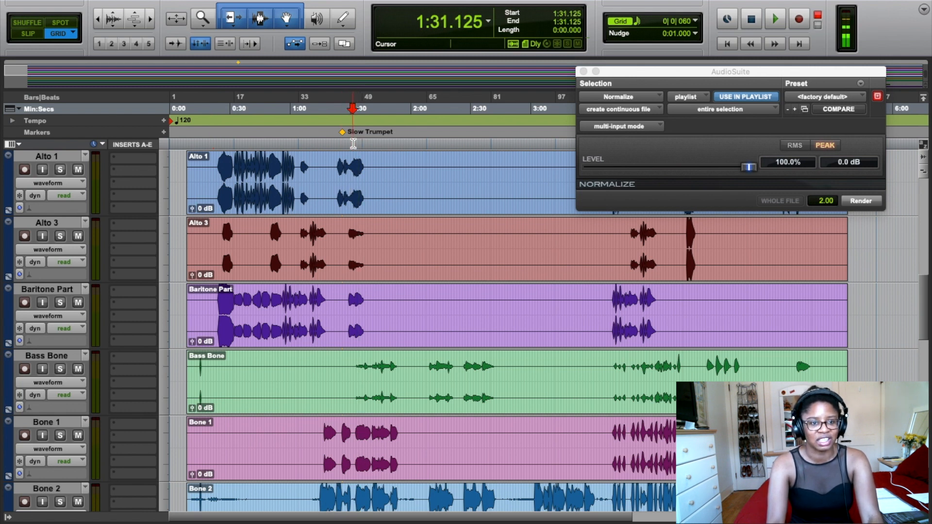
key(space)
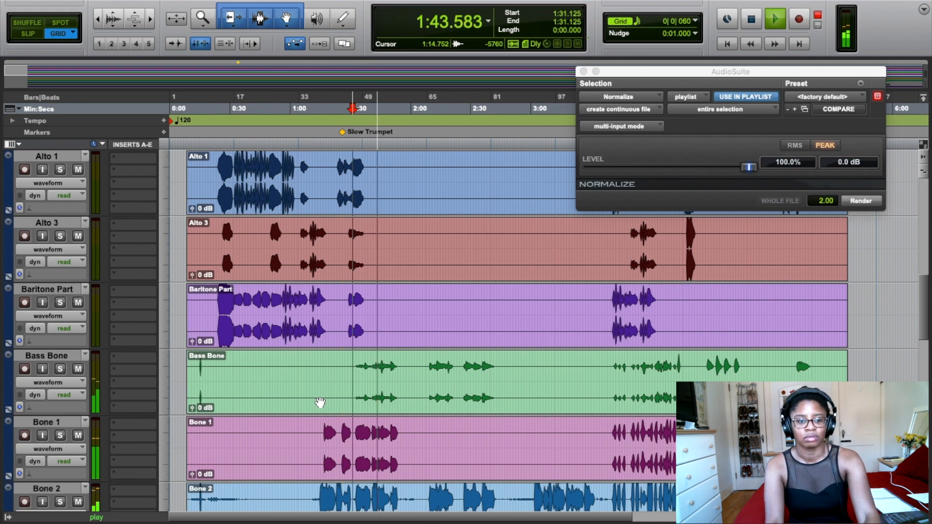
Stop playback, reselect the whole Bass Bone clip and render the Normalize processing at 100.0% peak level
key(space)
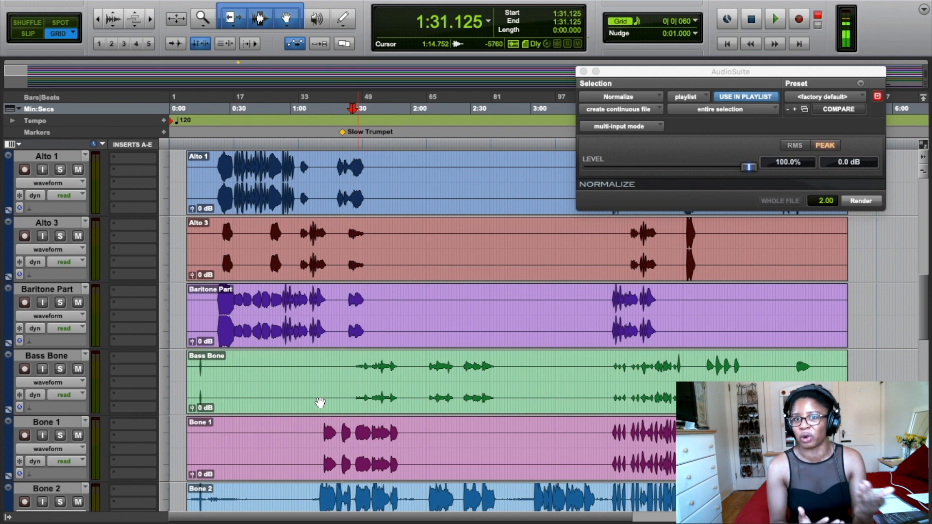
click(418, 402)
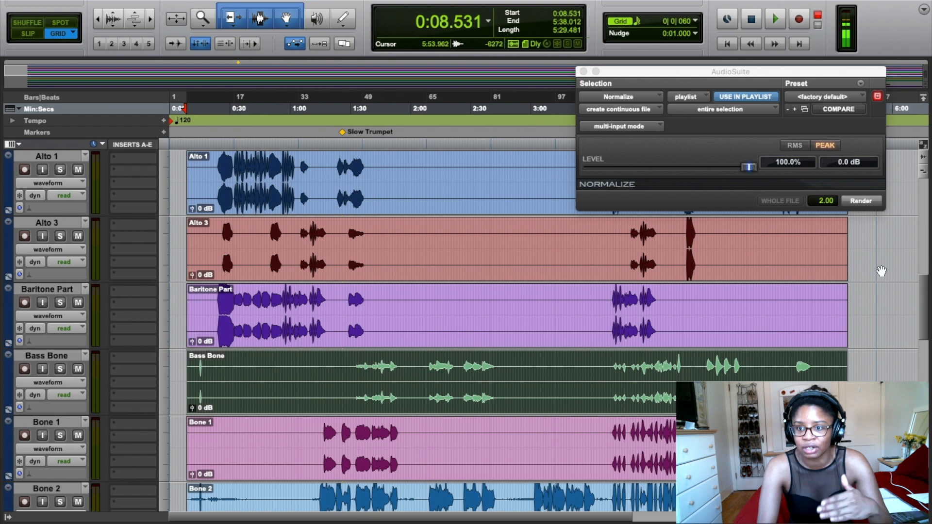
click(858, 205)
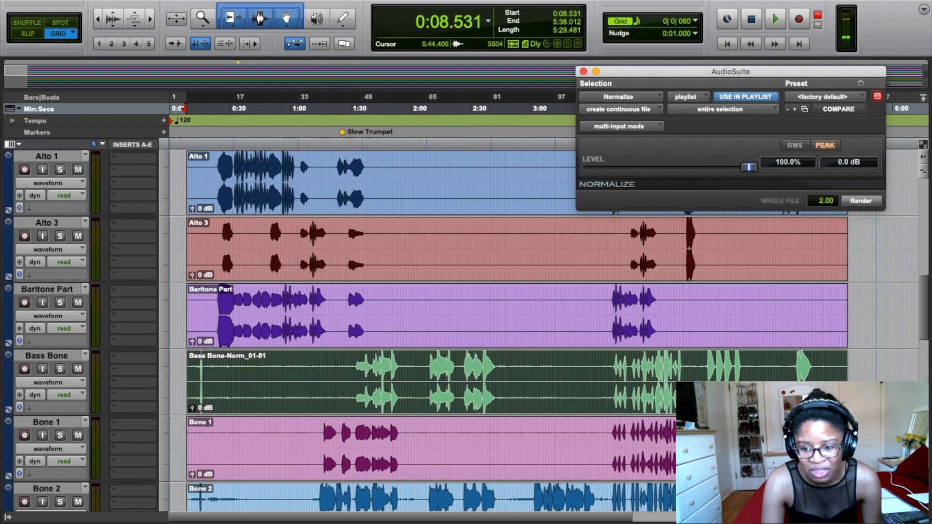
Audition the normalized Bass Bone track in solo from 1:33.156, then return to the full mix
key(super+bracketright)
key(super+bracketright)
key(super+bracketright)
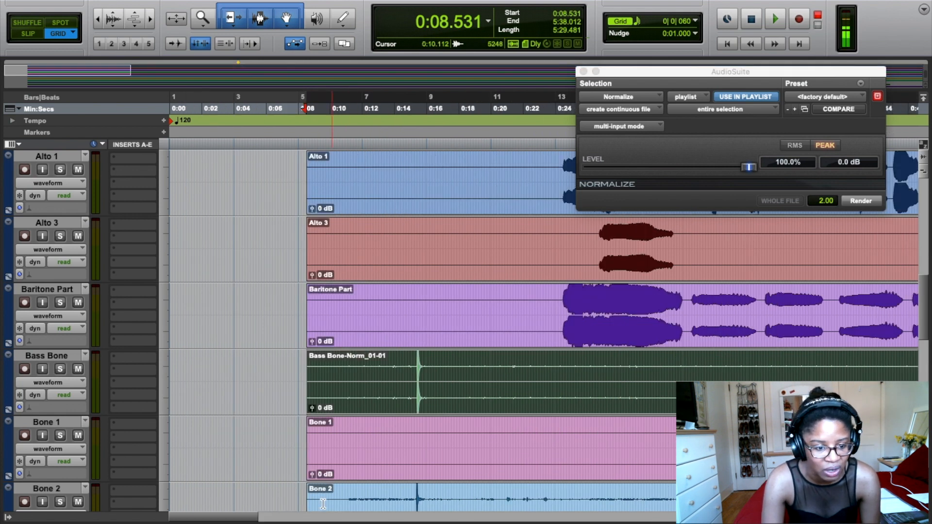
drag(200, 517, 363, 519)
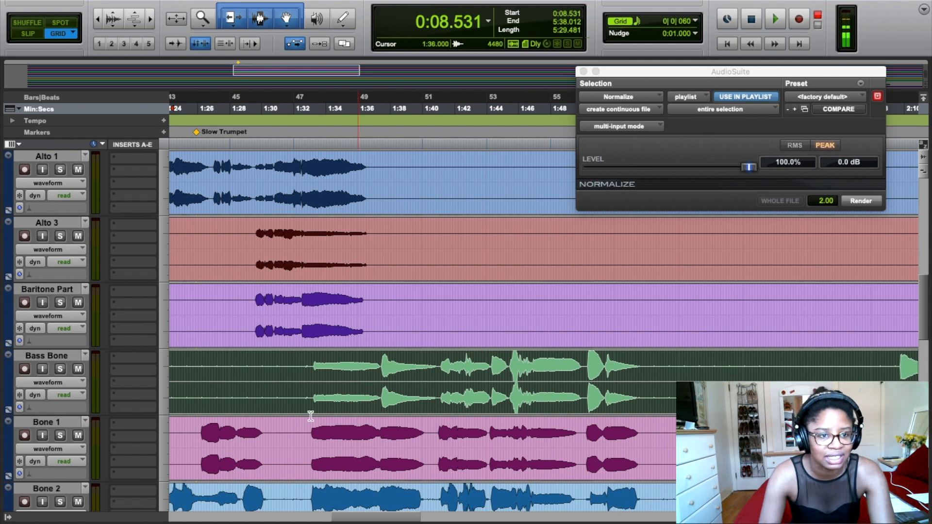
click(60, 369)
click(316, 147)
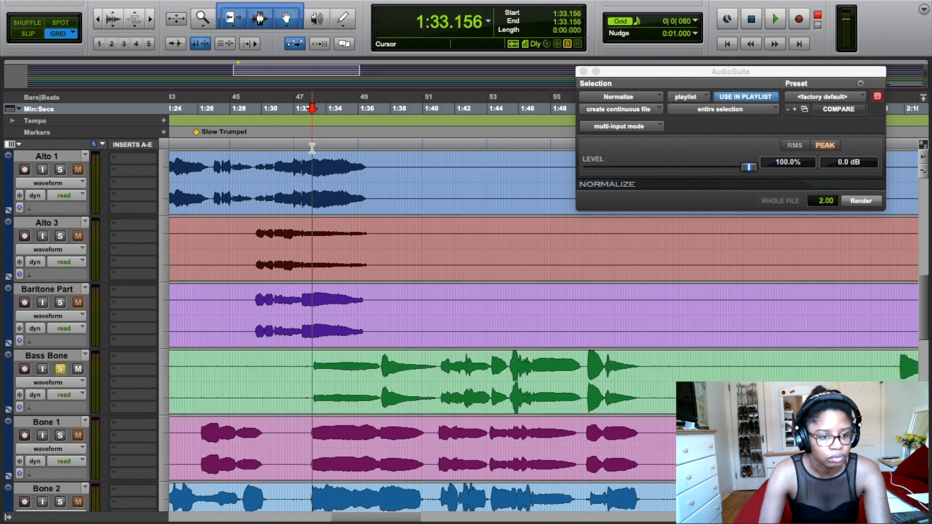
key(space)
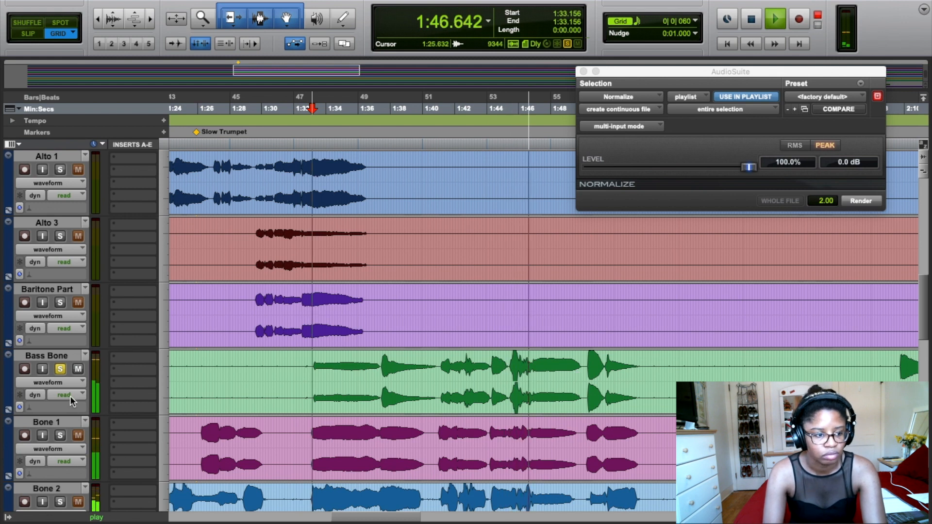
key(space)
click(60, 370)
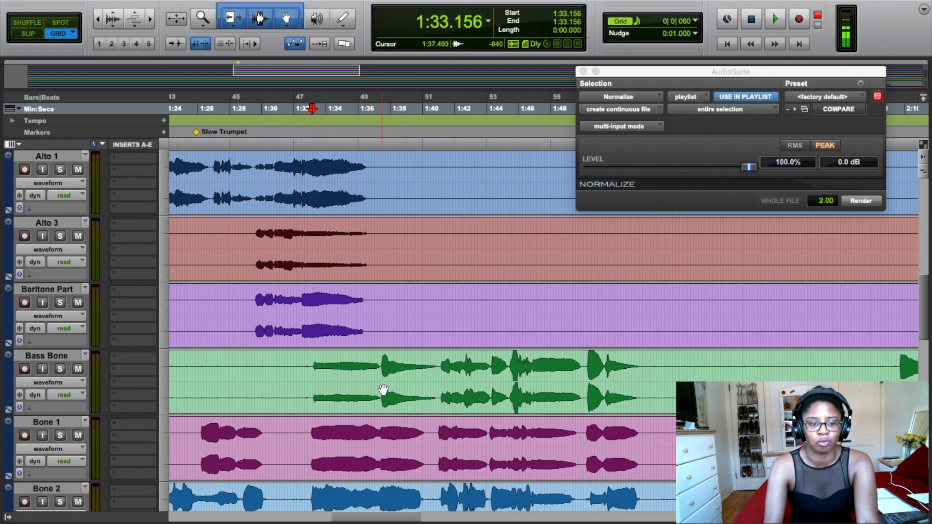
Close the AudioSuite window and separate the quiet Bass Bone passage from 1:33.062 to 1:37.406 into its own clip
click(583, 72)
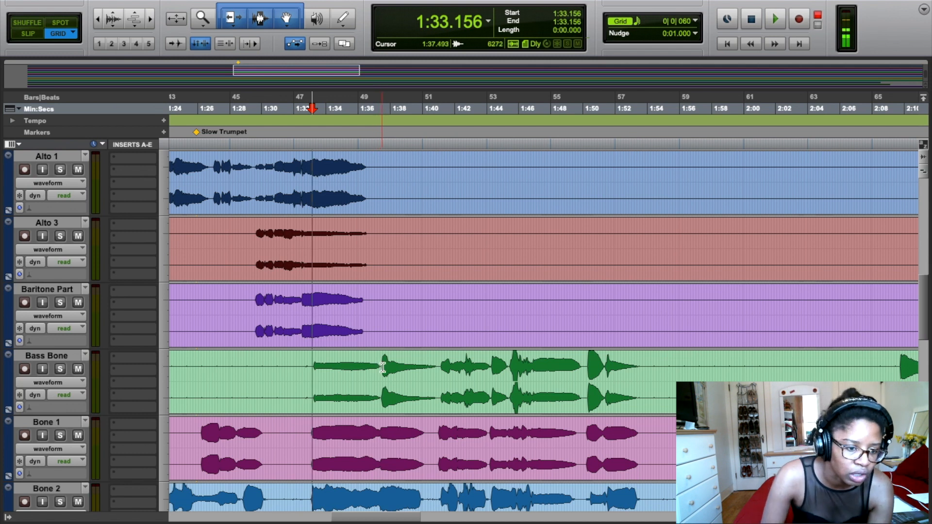
drag(382, 367, 310, 366)
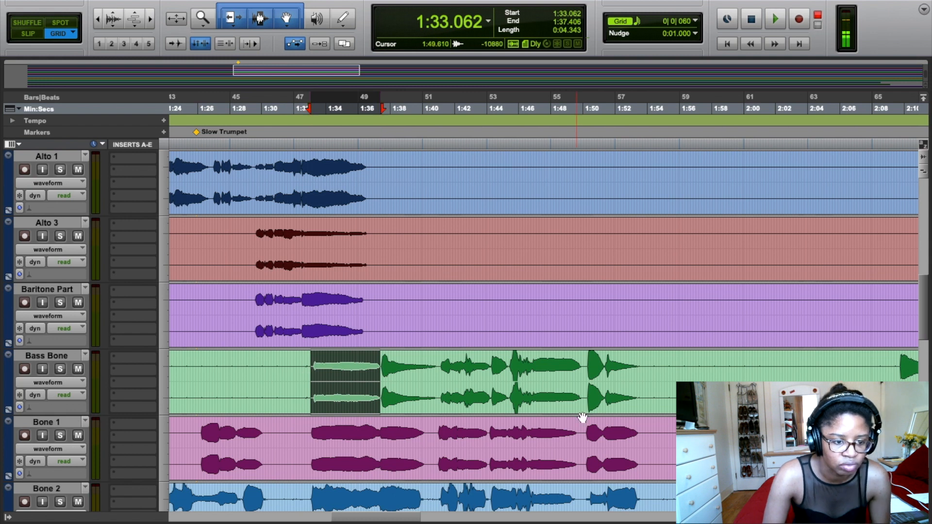
key(super+e)
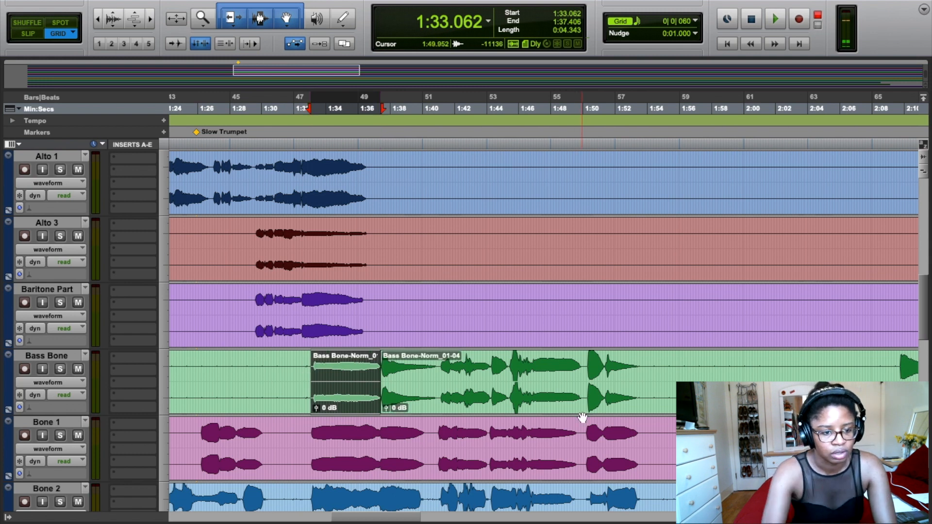
Try a clip gain of +6.0 dB on the separated Bass Bone clip and audition it in solo from 1:33.062
key(t)
key(t)
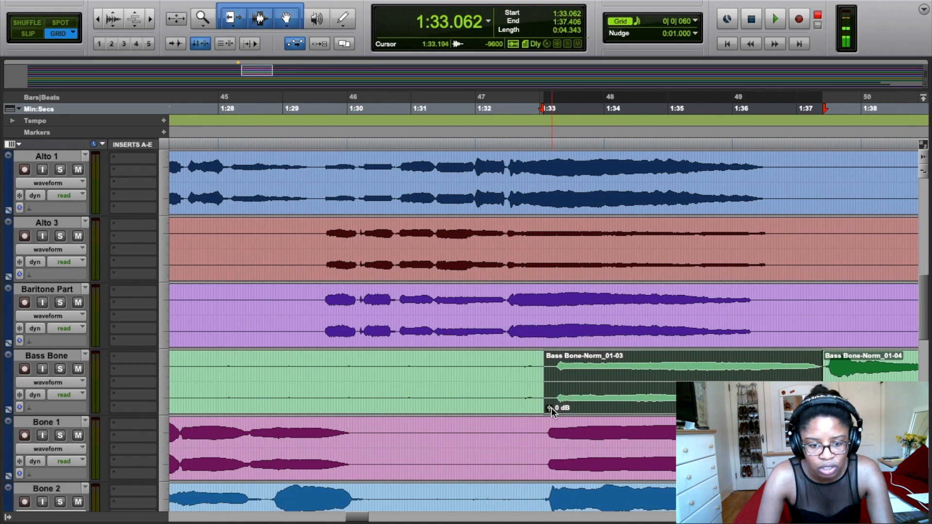
drag(552, 410, 553, 407)
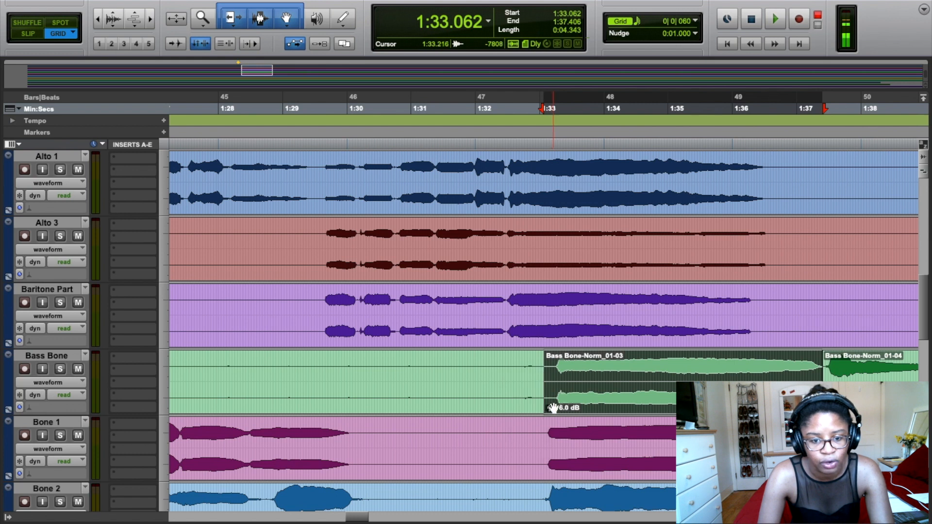
click(60, 369)
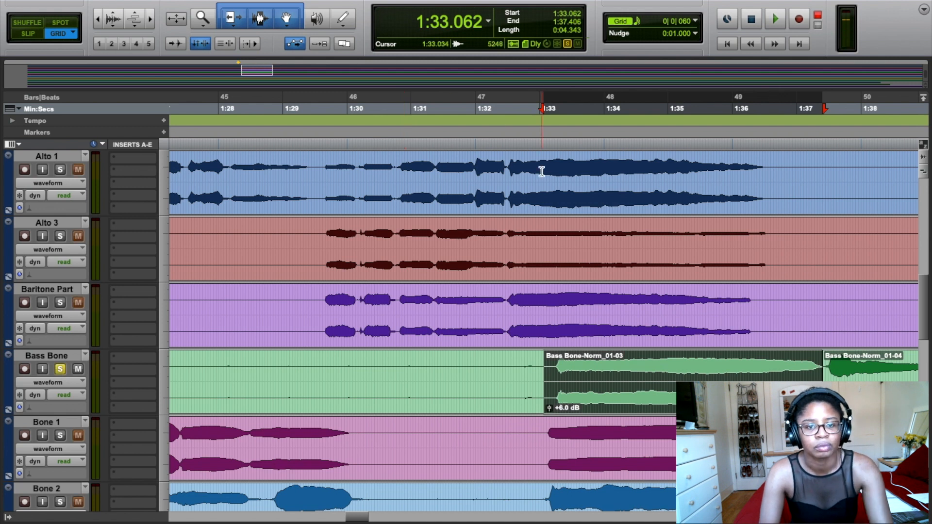
click(543, 153)
key(space)
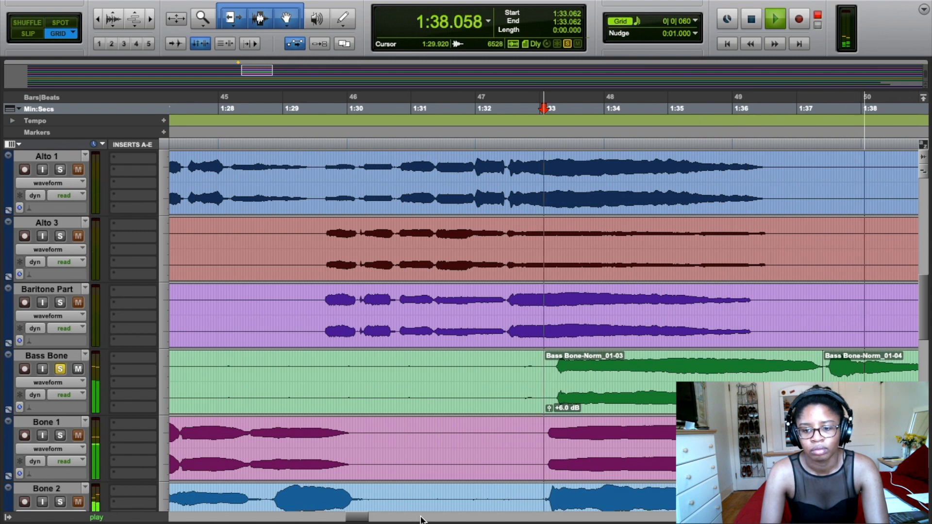
key(space)
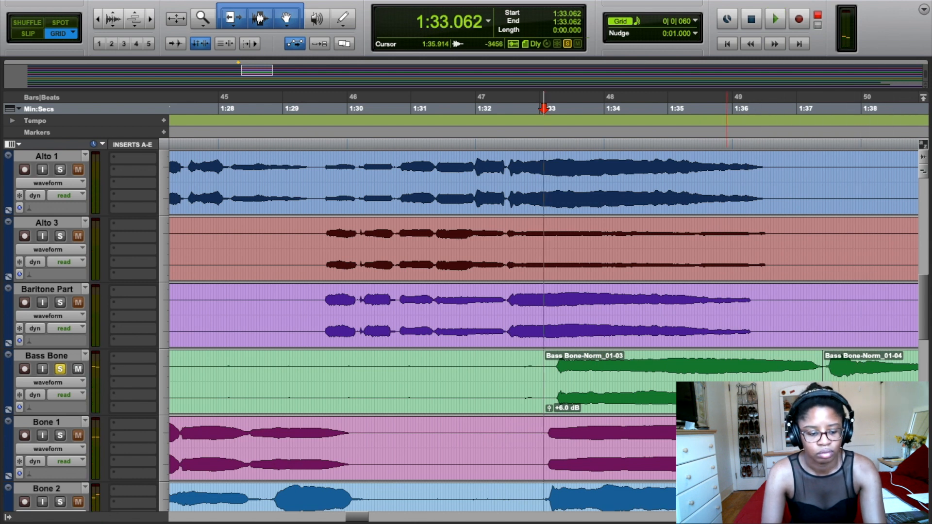
Undo the clip-gain boost on the separated Bass Bone clip and audition the passage at its original level
key(super+z)
key(space)
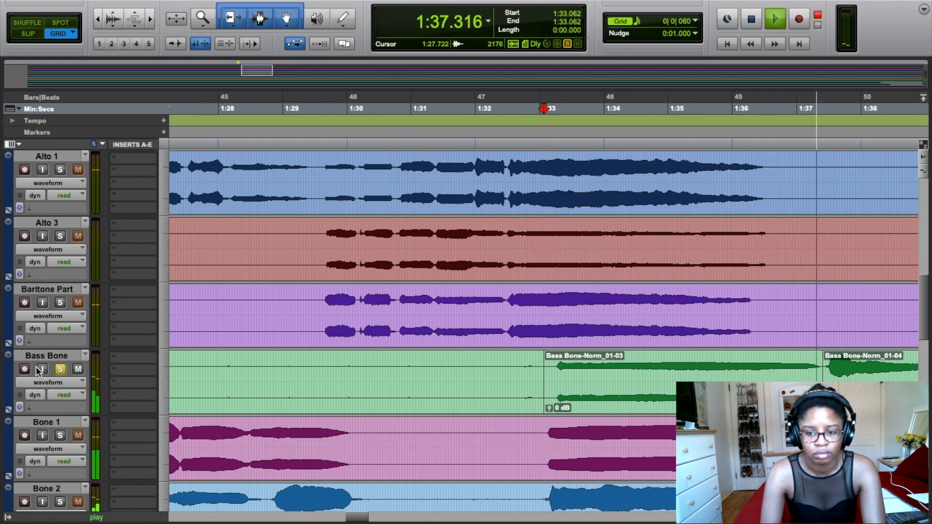
key(space)
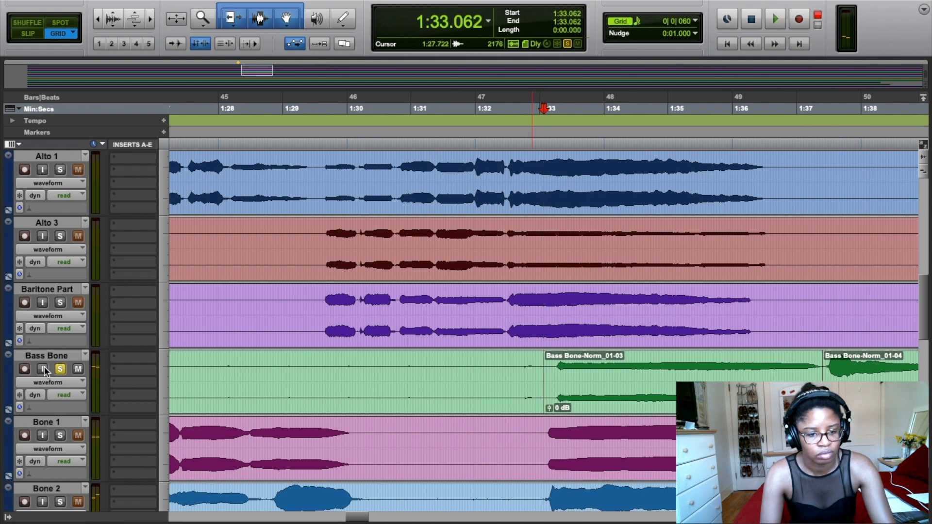
Set the separated Bass Bone clip's gain to +5.2 dB and take the track out of solo
drag(550, 409, 549, 409)
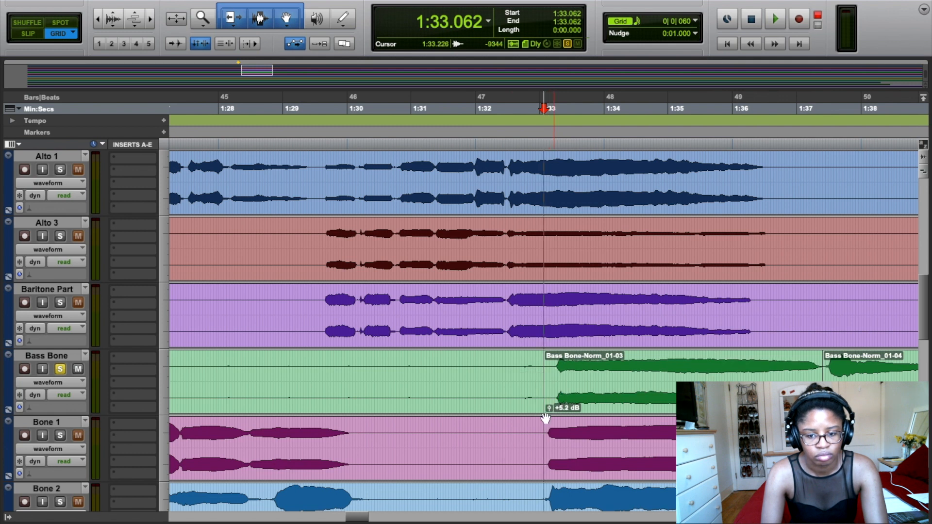
click(60, 368)
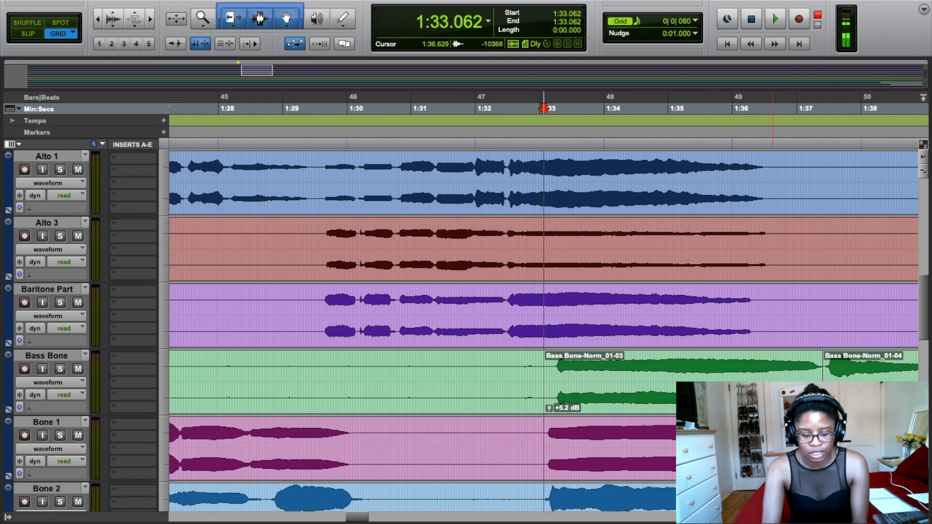
Audition the soloed Bass Bone track from 1:33.250 across the join between the two clips, then unsolo it
drag(356, 518, 367, 520)
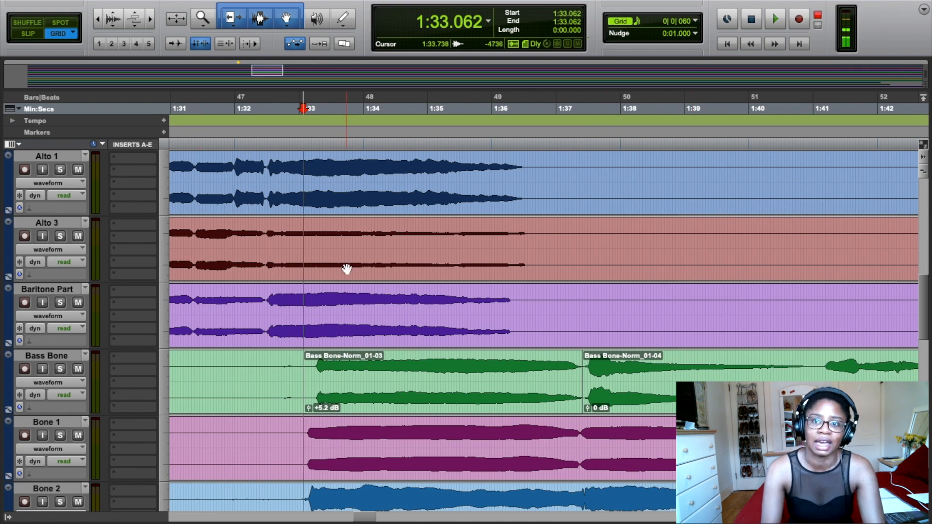
click(313, 373)
click(315, 374)
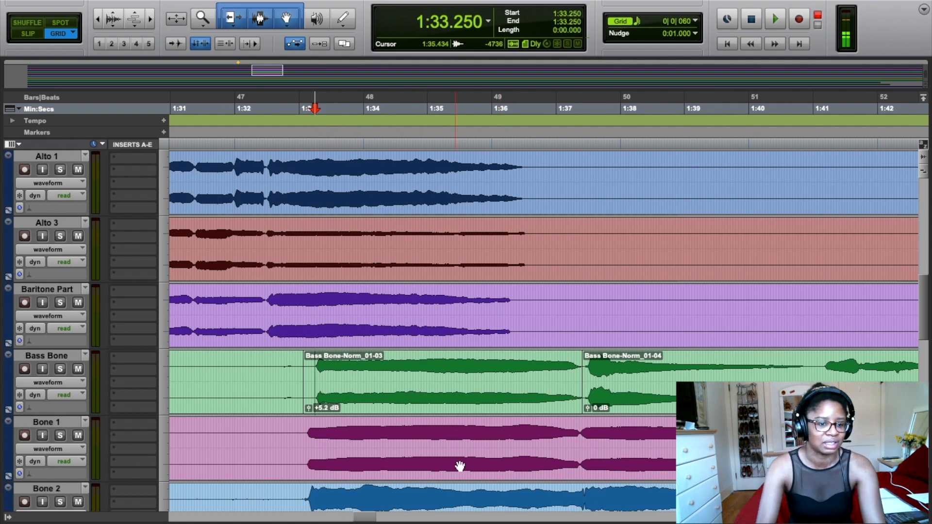
click(60, 370)
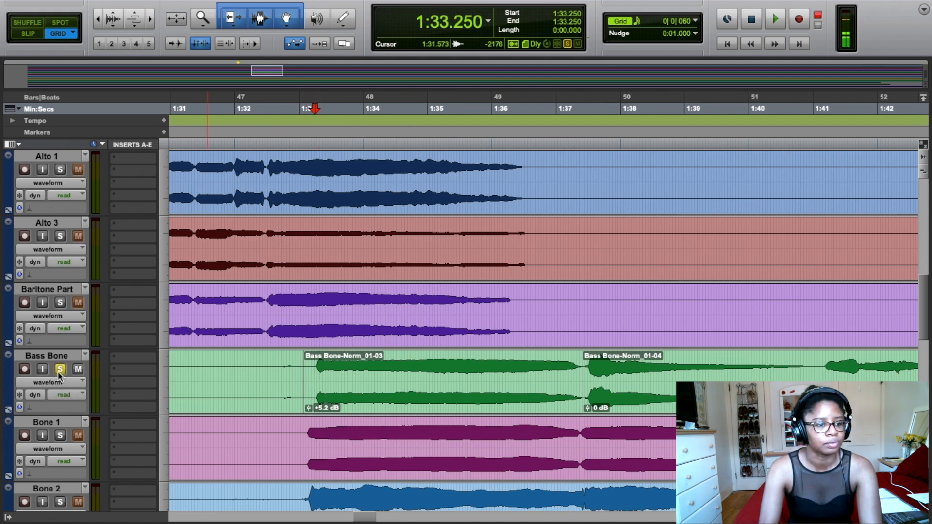
key(space)
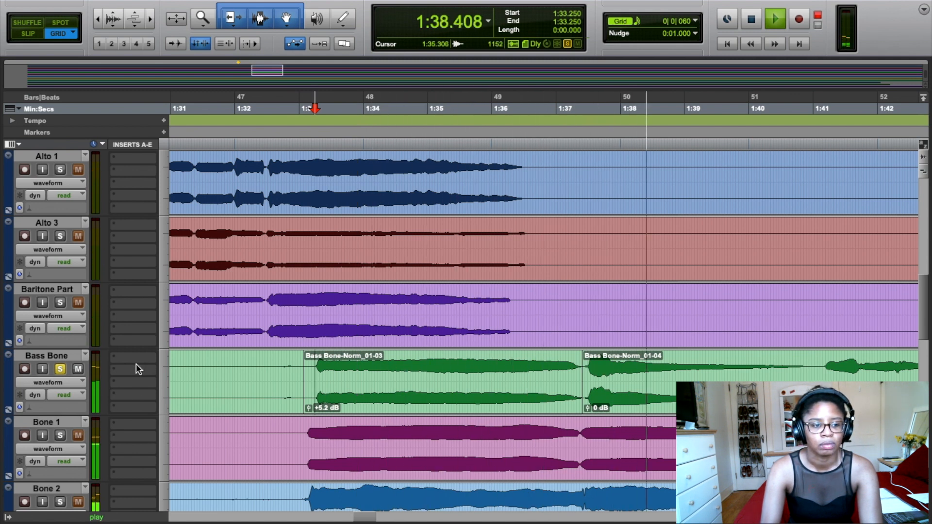
key(space)
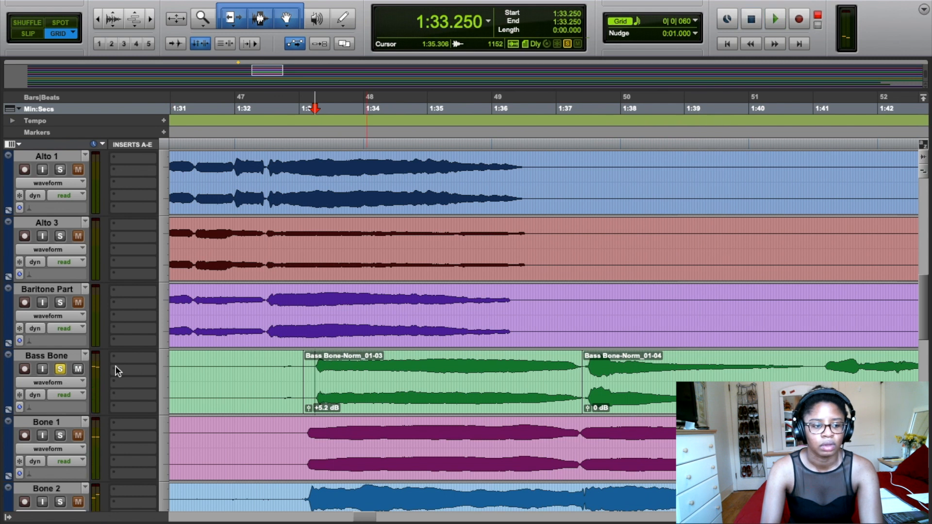
click(60, 369)
Insert the stereo EQ3 7-Band plug-in on the Bass Bone track and move its window clear of the Bass Bone passage
click(125, 359)
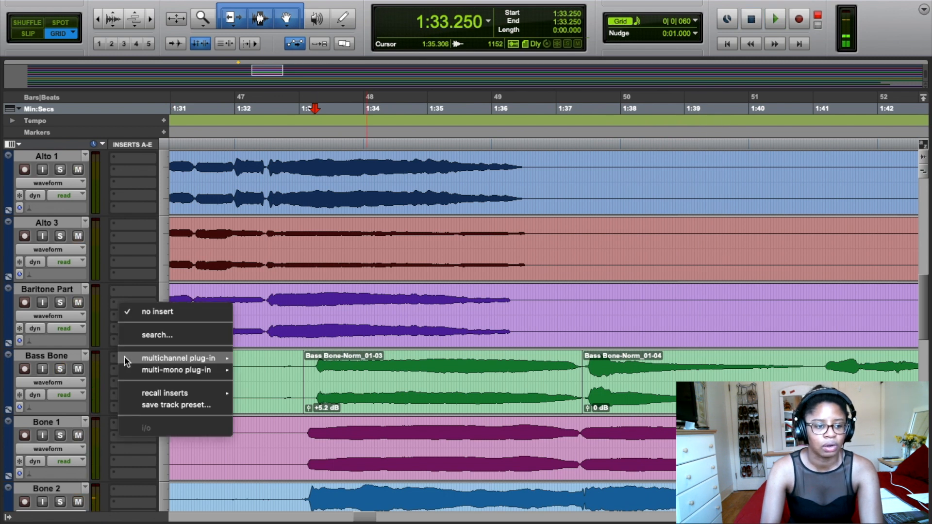
mouse_move(194, 358)
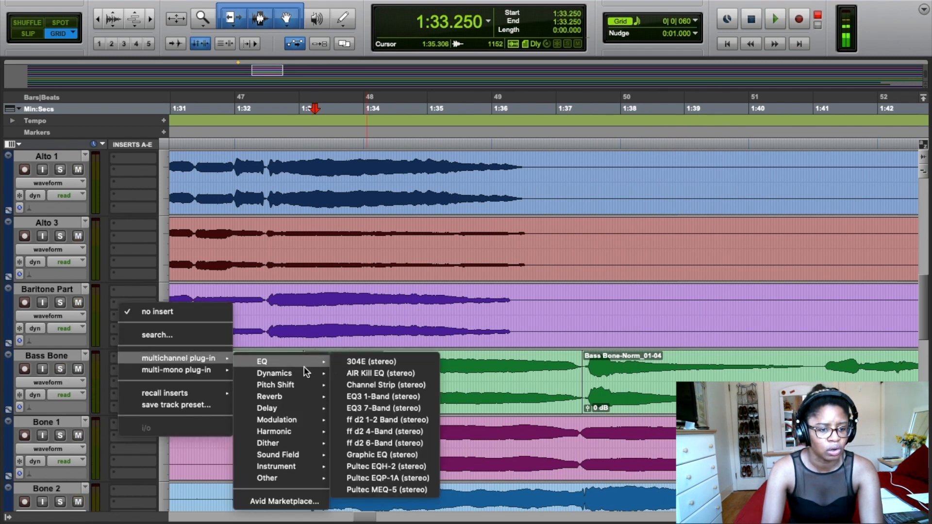
mouse_move(313, 363)
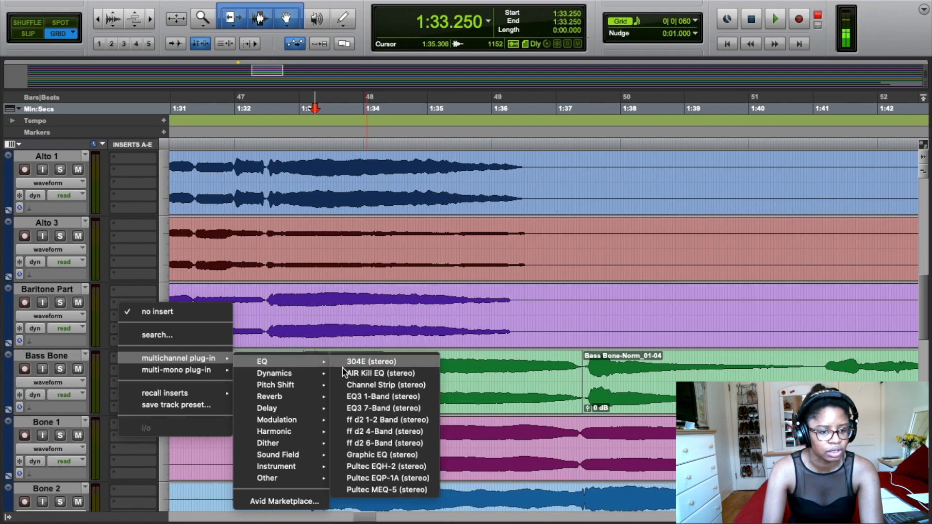
click(368, 408)
drag(402, 60, 631, 69)
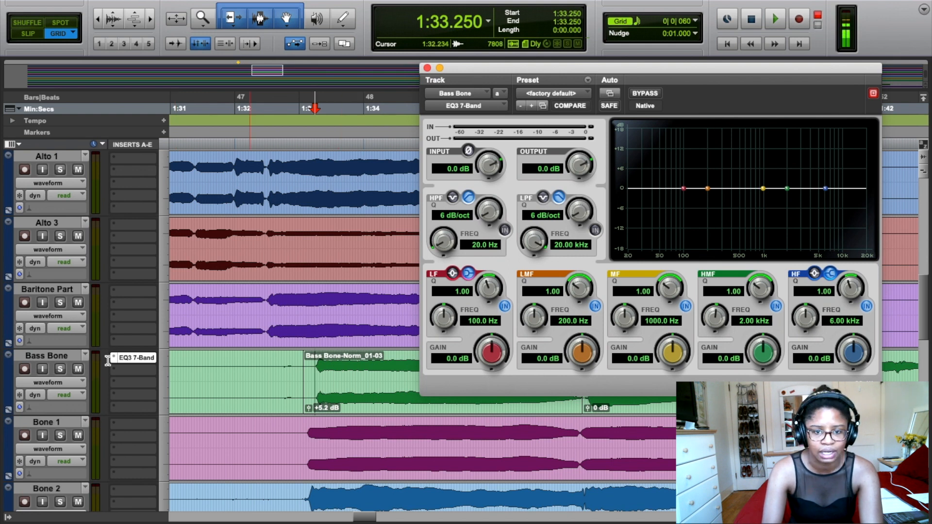
drag(583, 67, 153, 3)
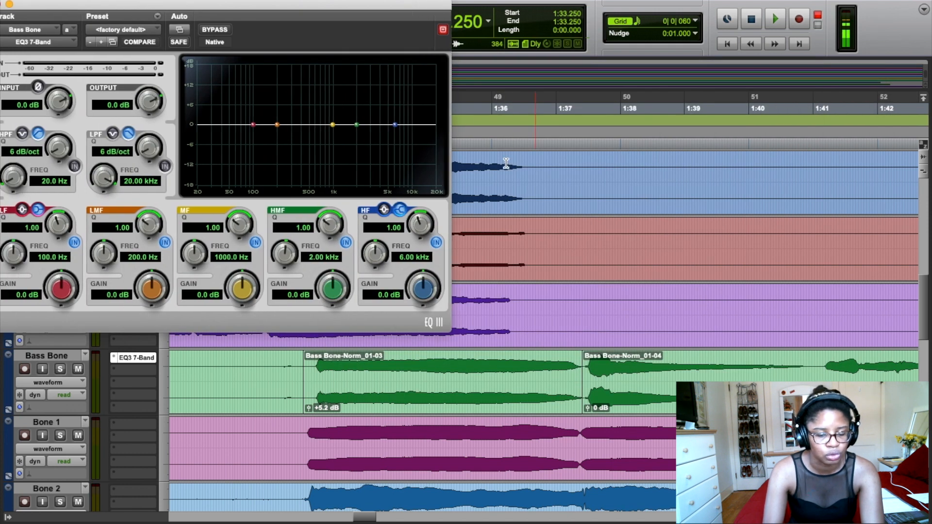
drag(314, 8, 142, 262)
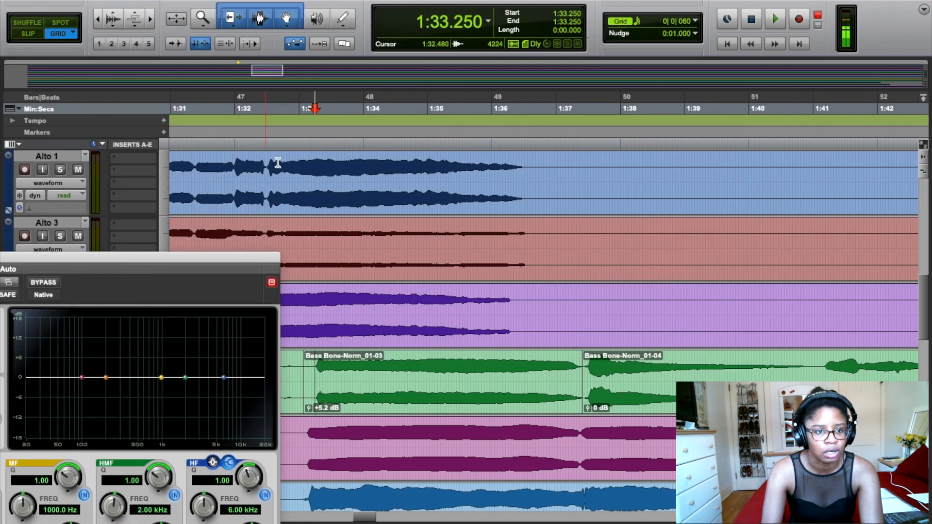
Select the range from 1:33.156 to 1:37.406, enable loop playback, and bring the whole EQ window back into view
click(311, 143)
drag(311, 143, 581, 159)
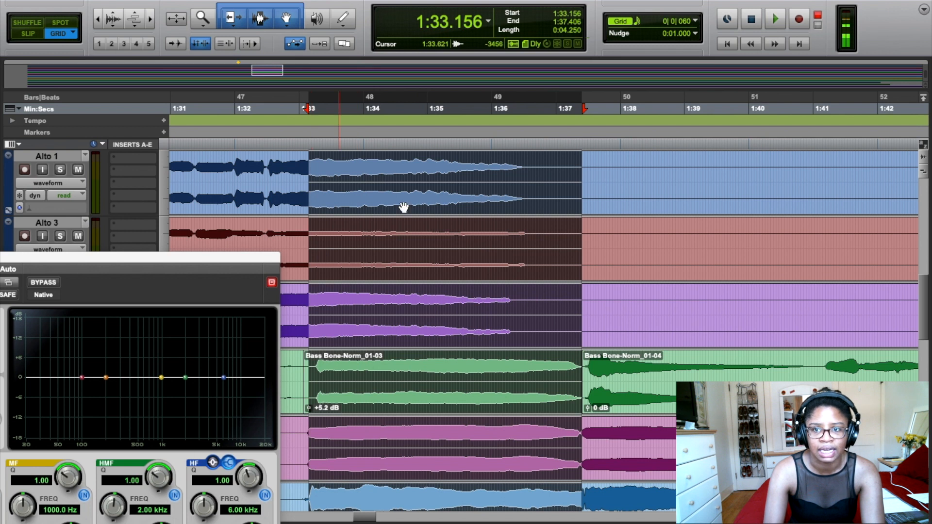
right_click(779, 22)
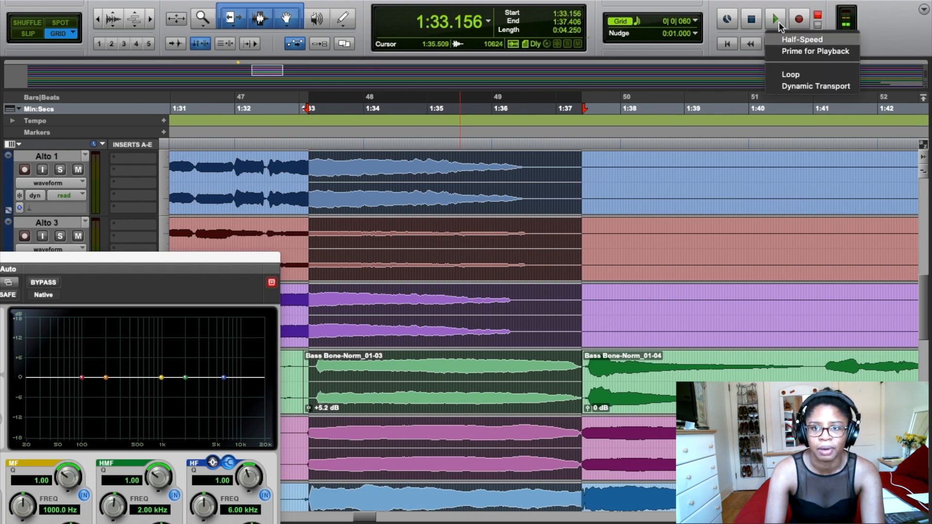
click(791, 74)
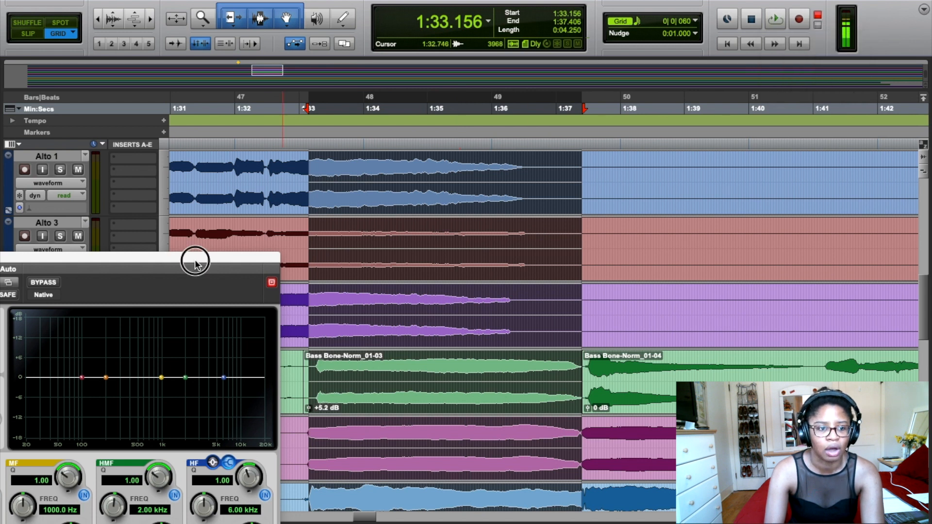
drag(195, 263, 798, 101)
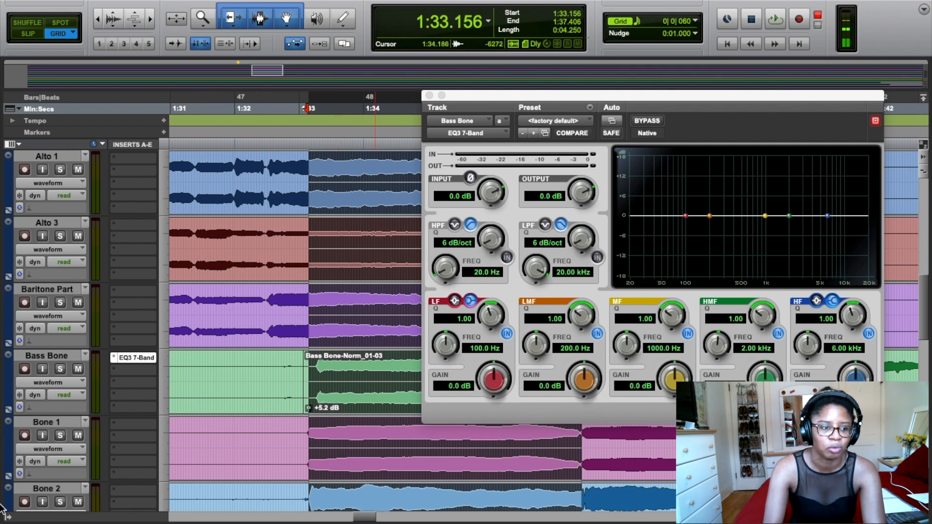
Loop the soloed Bass Bone passage while boosting the EQ's LMF band 0.3 dB at 196.1 Hz and slightly cutting HMF at 1.81 kHz
click(60, 369)
key(space)
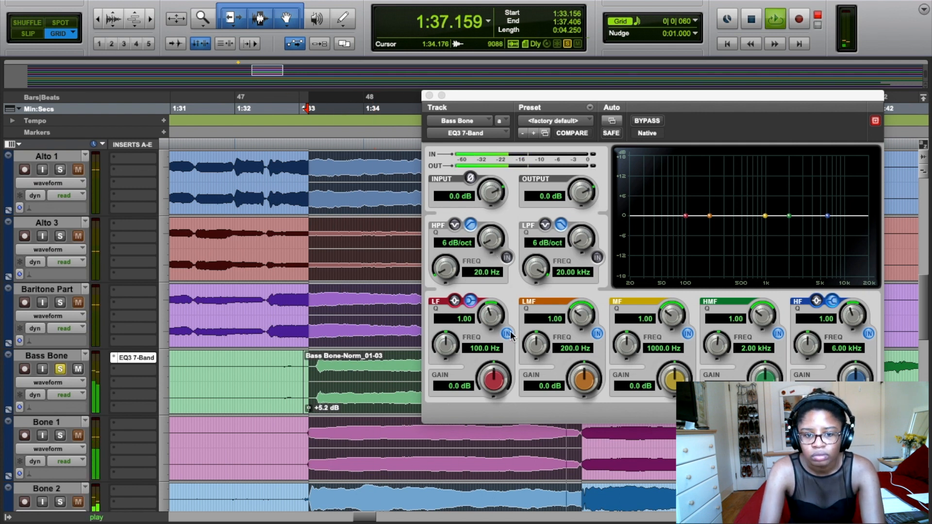
mouse_move(709, 216)
mouse_down()
mouse_move(699, 206)
mouse_move(706, 176)
mouse_move(709, 215)
mouse_up()
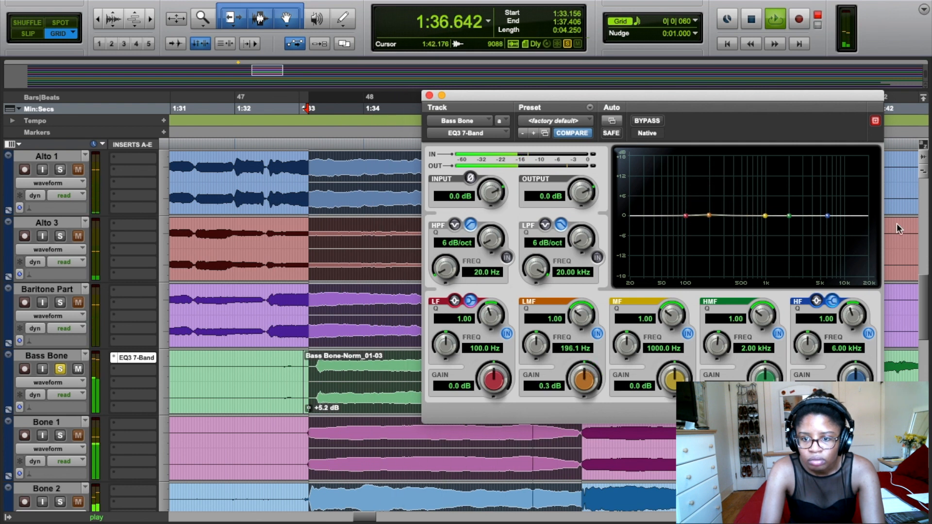
mouse_move(789, 216)
mouse_down()
mouse_move(800, 181)
mouse_move(840, 170)
mouse_move(717, 181)
mouse_move(739, 179)
mouse_move(766, 200)
mouse_move(791, 203)
mouse_move(849, 163)
mouse_move(875, 188)
mouse_move(786, 218)
mouse_up()
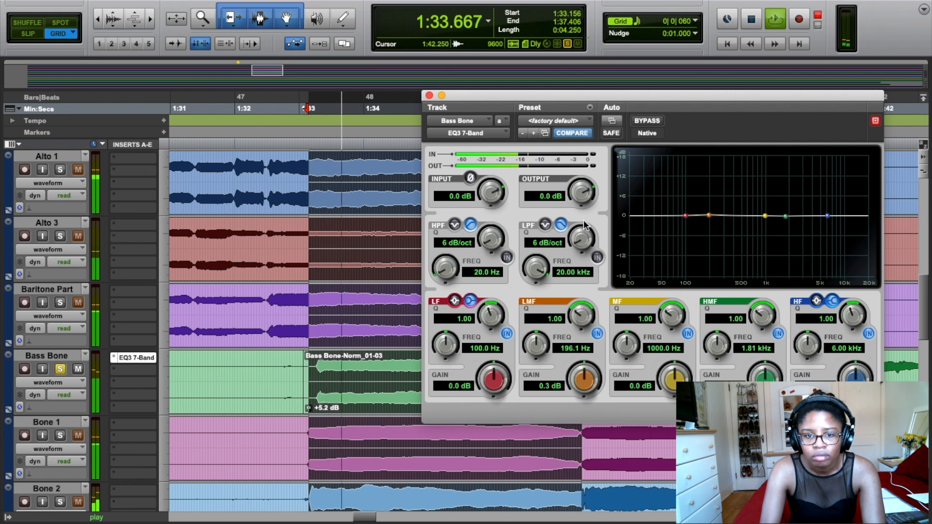
Enable the Bass Bone EQ's low-pass filter with a 24 dB/oct slope at 3.10 kHz, and stop playback
click(596, 257)
drag(581, 239, 587, 132)
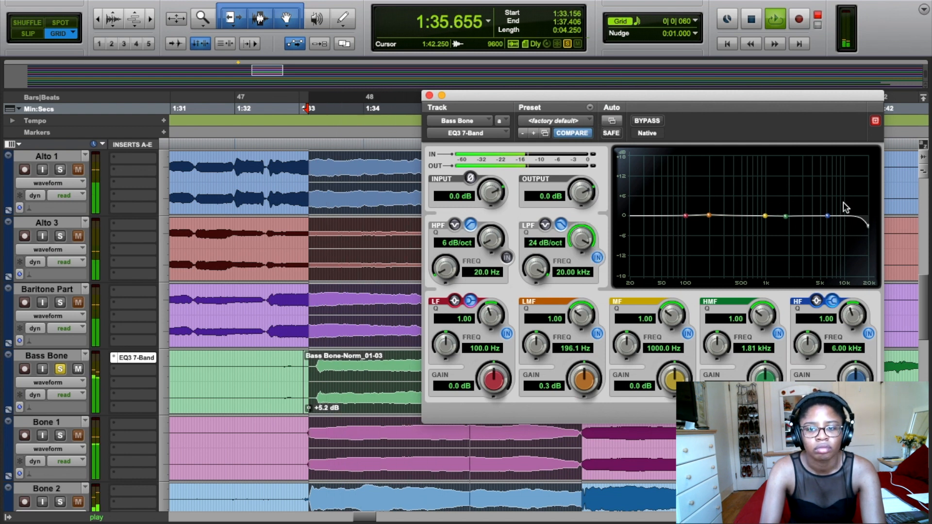
drag(868, 226, 804, 228)
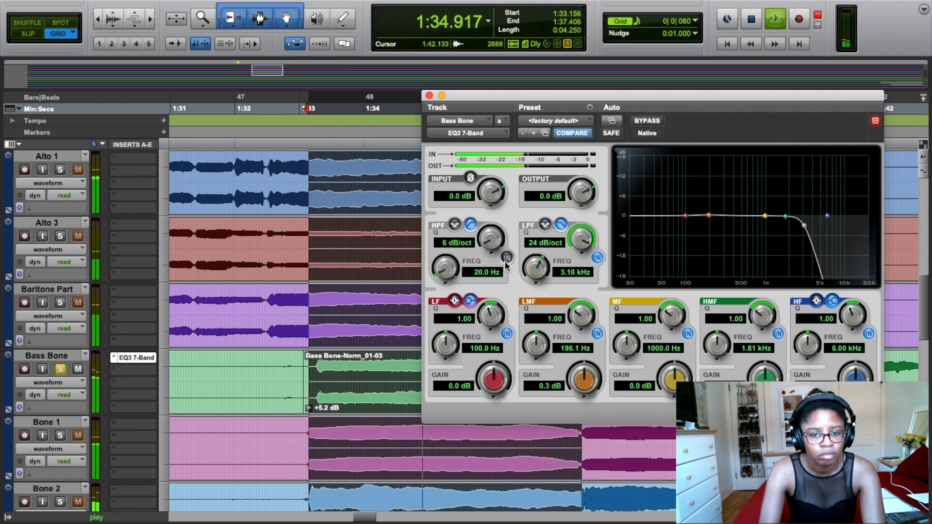
key(space)
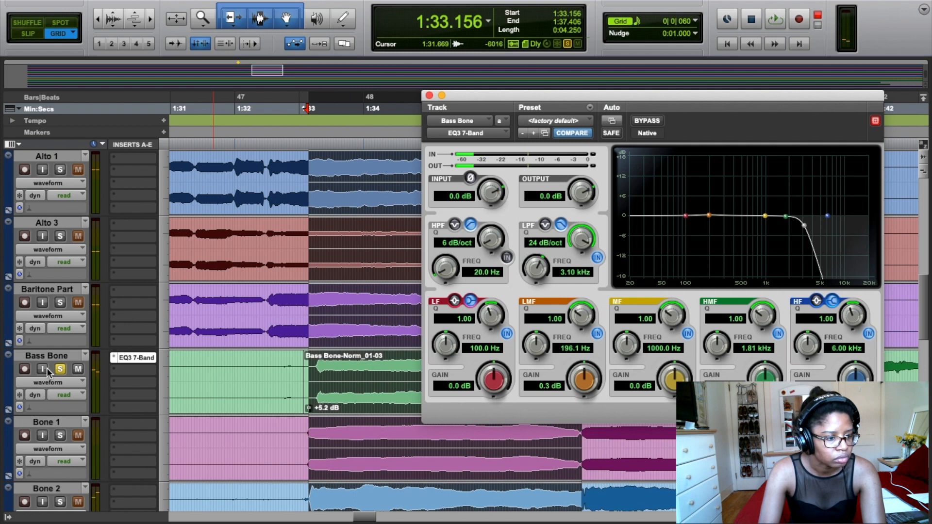
Take the Bass Bone track out of solo and close its EQ3 7-Band window
click(58, 371)
click(59, 371)
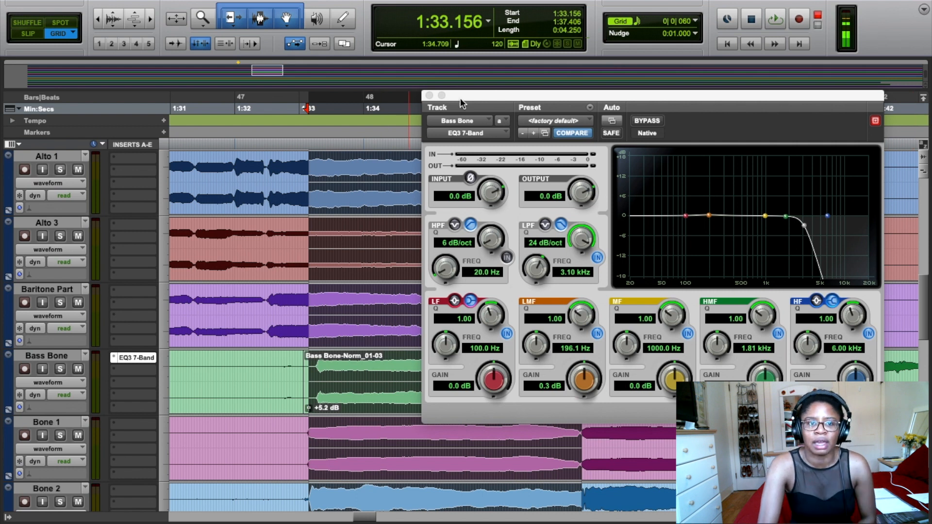
click(429, 95)
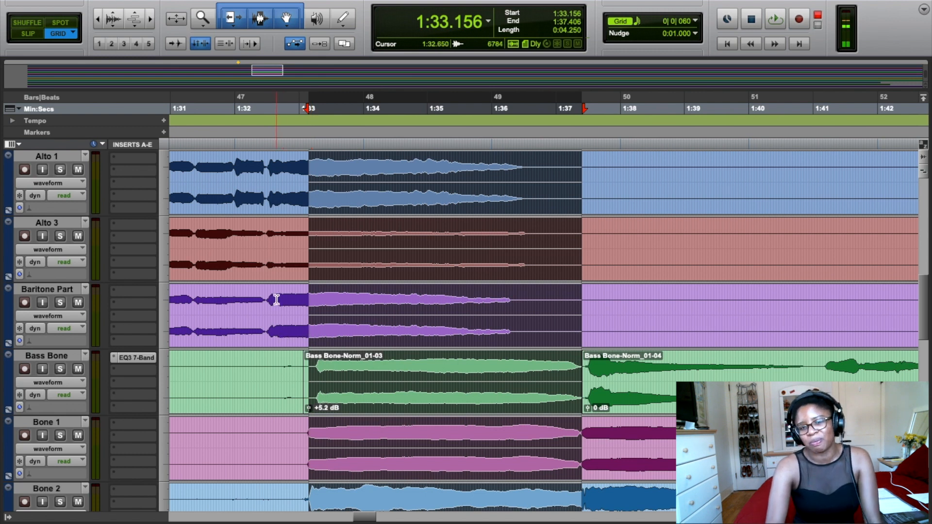
Look over the whole session at full length, comparing where the clips start and end on every track
scroll(275, 300, up, 3)
scroll(275, 300, up, 1)
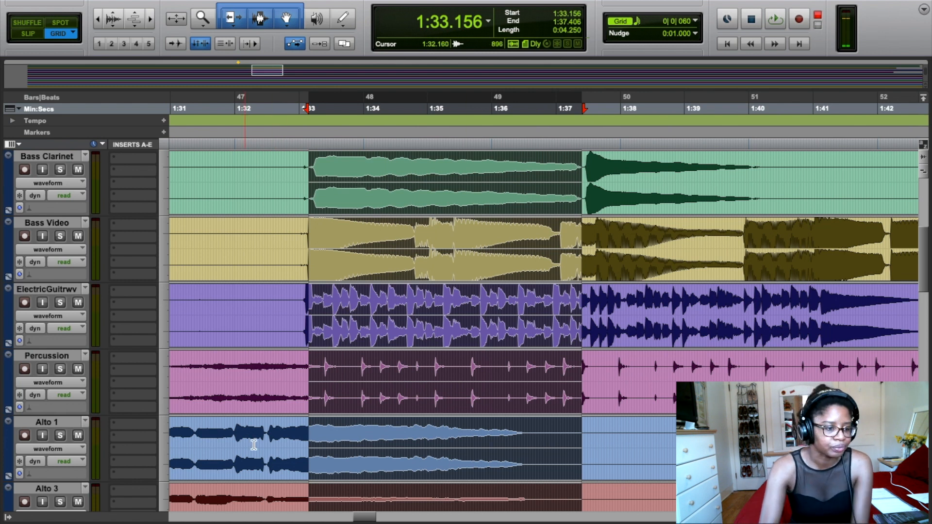
scroll(364, 415, up, 5)
scroll(340, 403, down, 10)
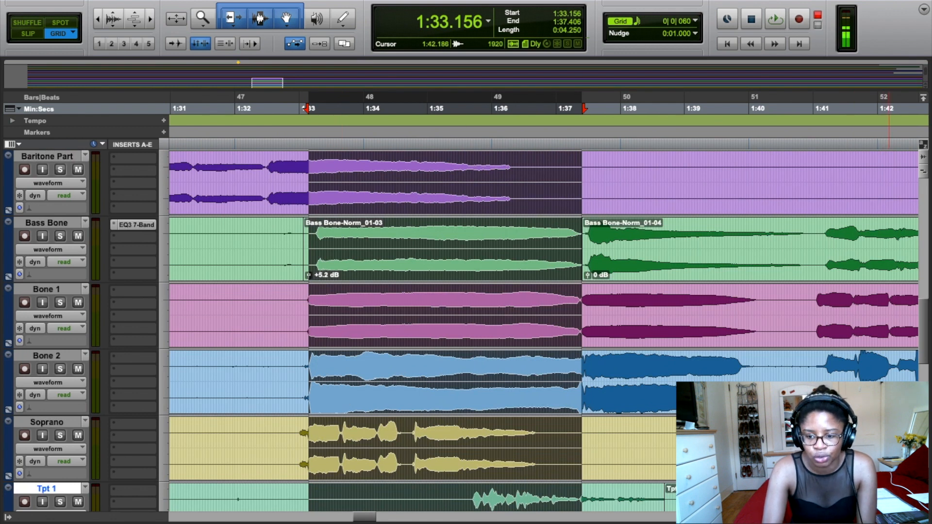
key(r)
key(r)
key(r)
key(r)
key(r)
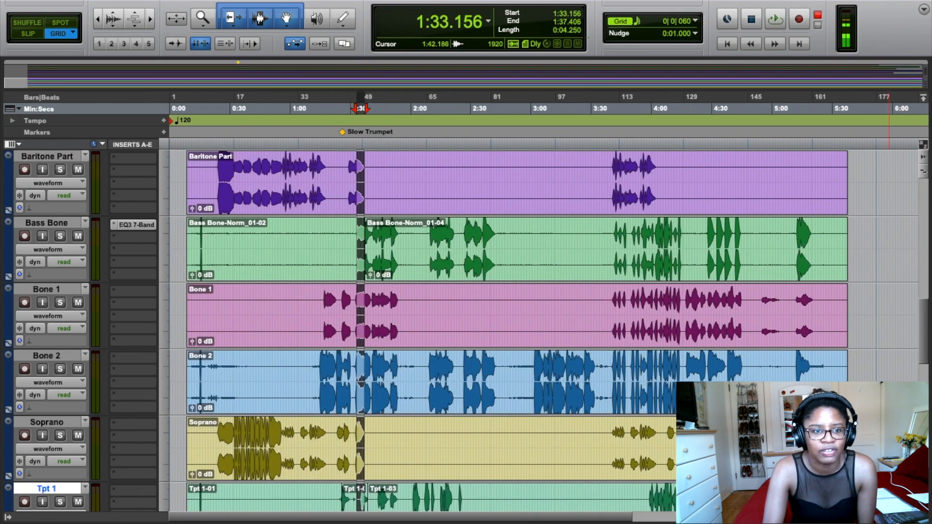
click(580, 146)
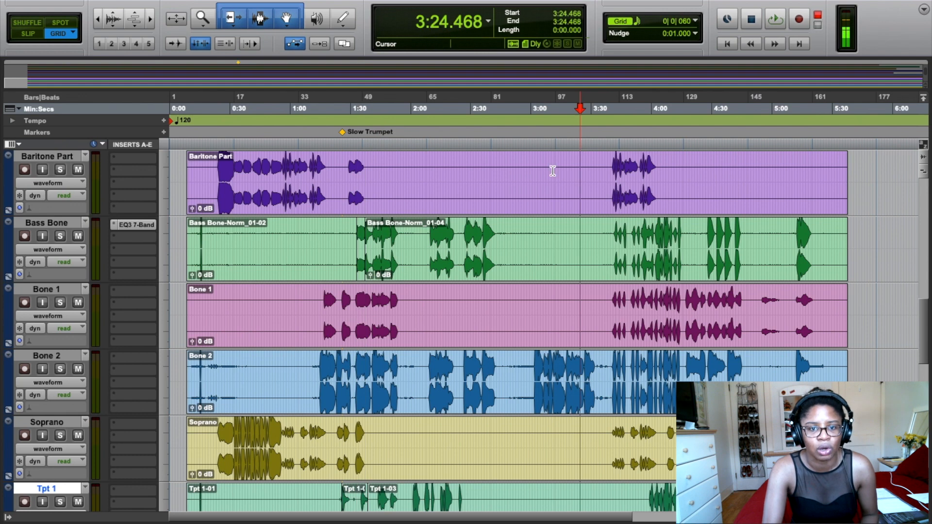
scroll(484, 287, down, 10)
scroll(485, 289, up, 6)
scroll(487, 287, up, 15)
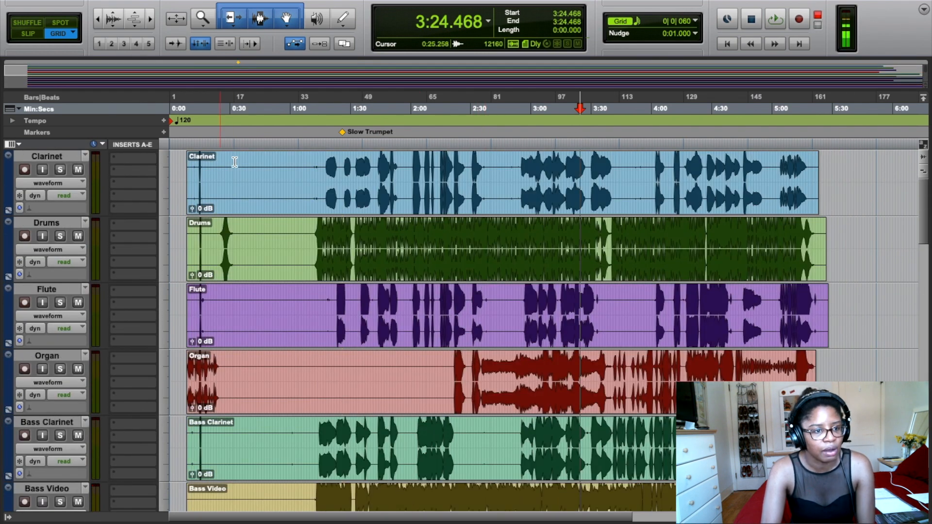
Select the range 0:05.468 to 5:41.687 across all instrument tracks, from Tpt 3 up to Clarinet, and consolidate the clips
scroll(576, 266, down, 5)
scroll(577, 266, down, 10)
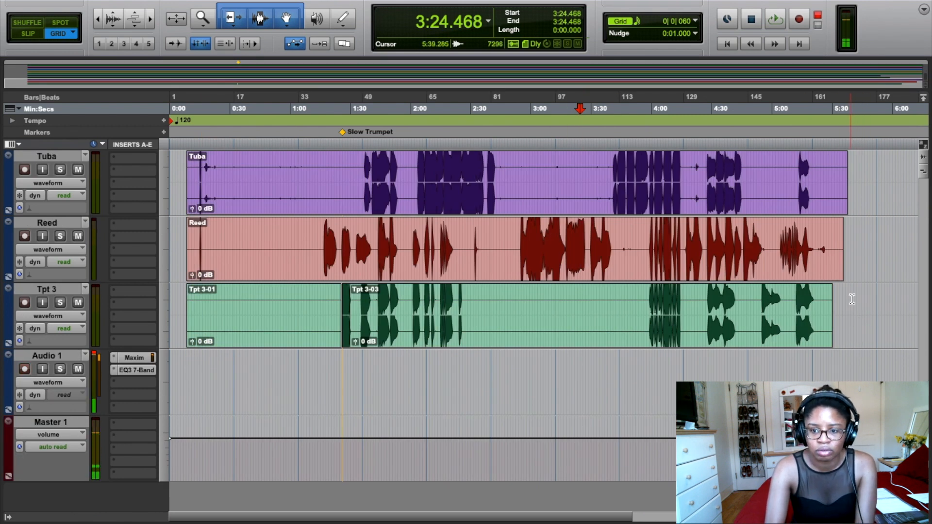
drag(855, 314, 187, 209)
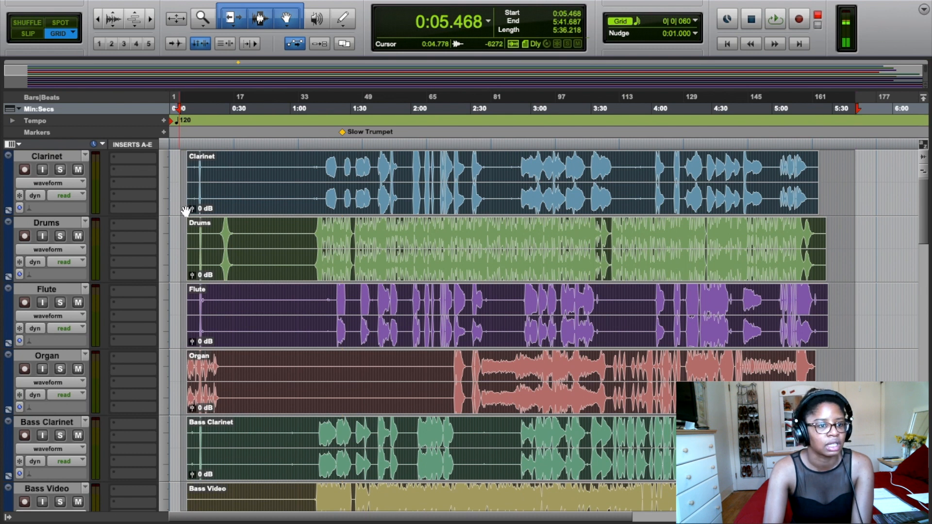
click(125, 5)
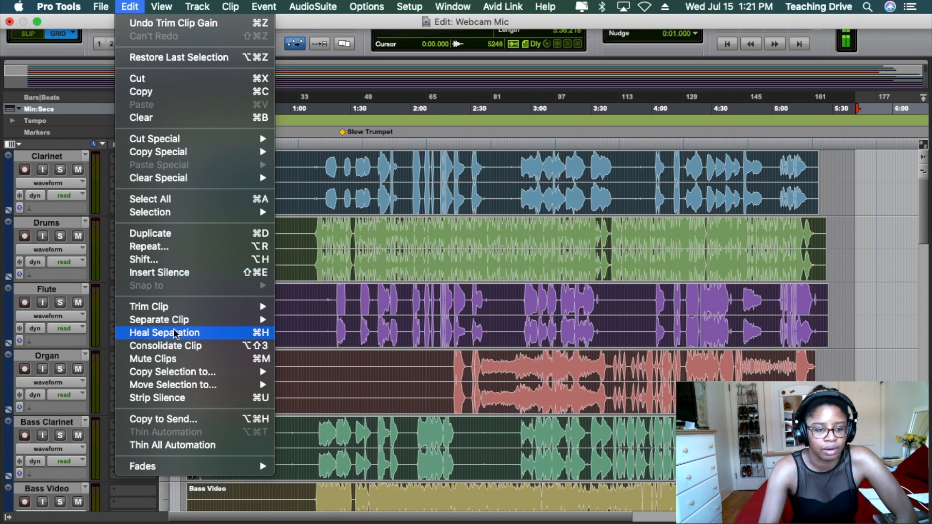
click(222, 349)
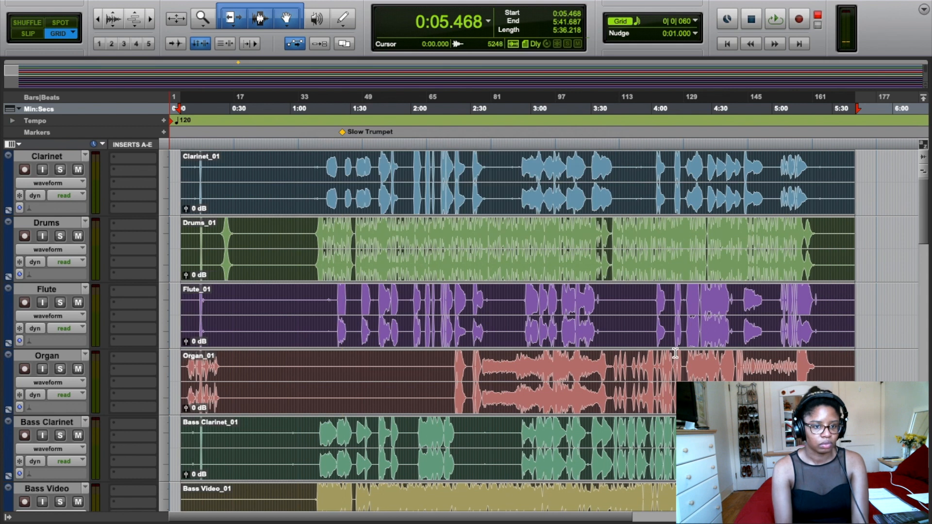
Examine the consolidated clips on all tracks to check that they share the same start and end
scroll(857, 281, down, 3)
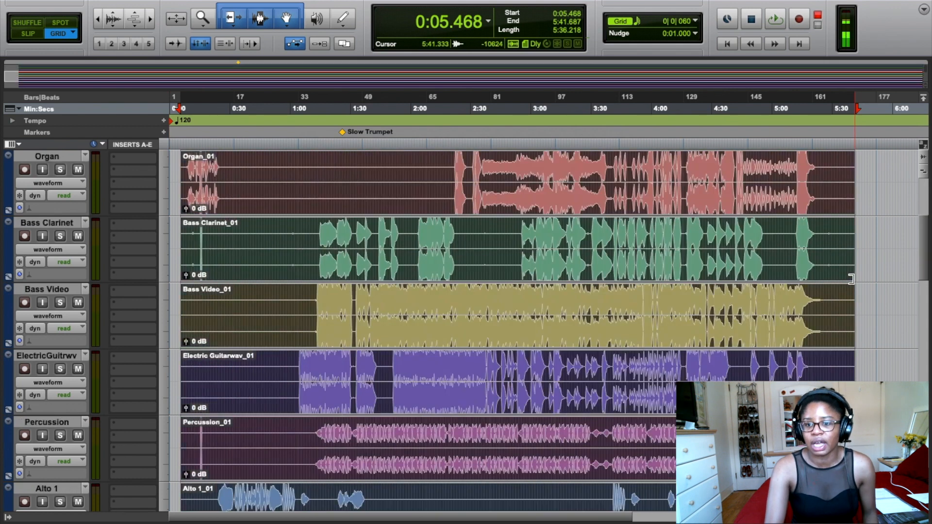
scroll(820, 334, down, 3)
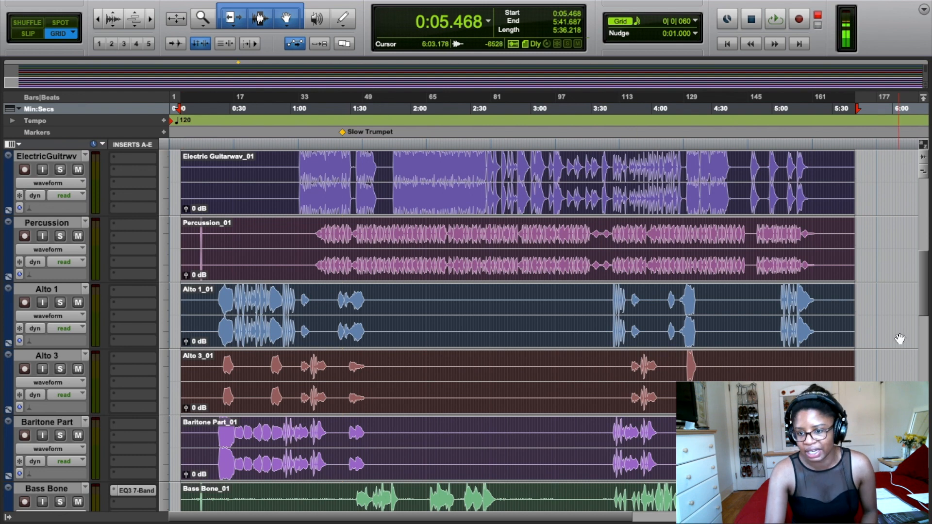
scroll(846, 339, down, 9)
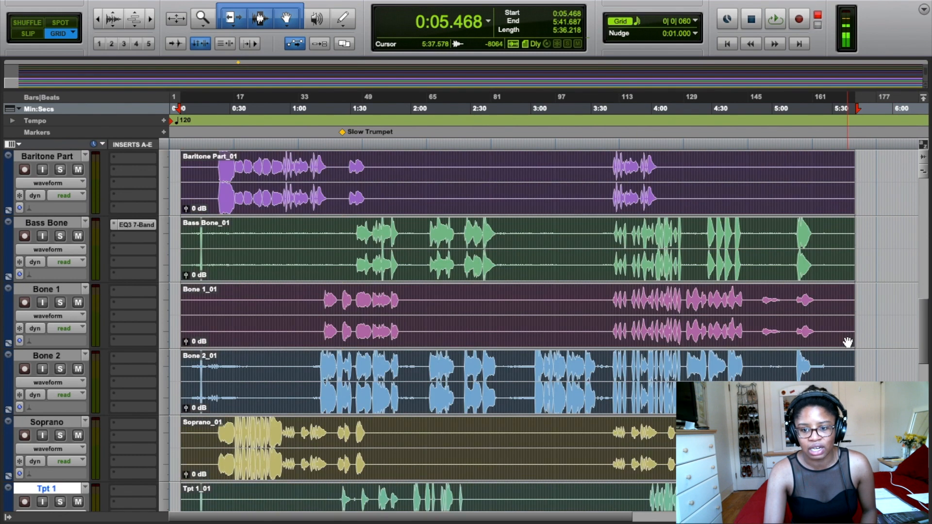
scroll(845, 342, down, 4)
scroll(844, 342, up, 3)
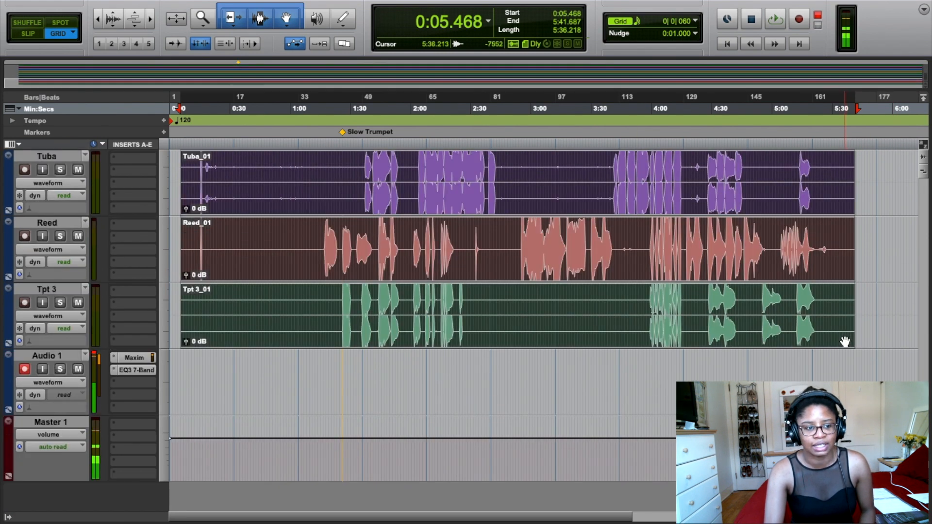
scroll(845, 342, up, 1)
scroll(844, 342, down, 3)
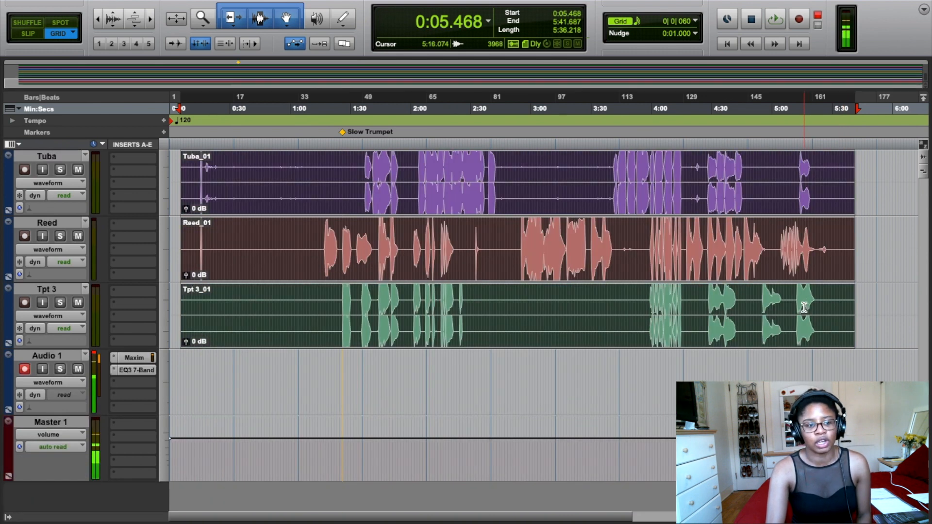
scroll(804, 307, up, 2)
scroll(804, 307, up, 3)
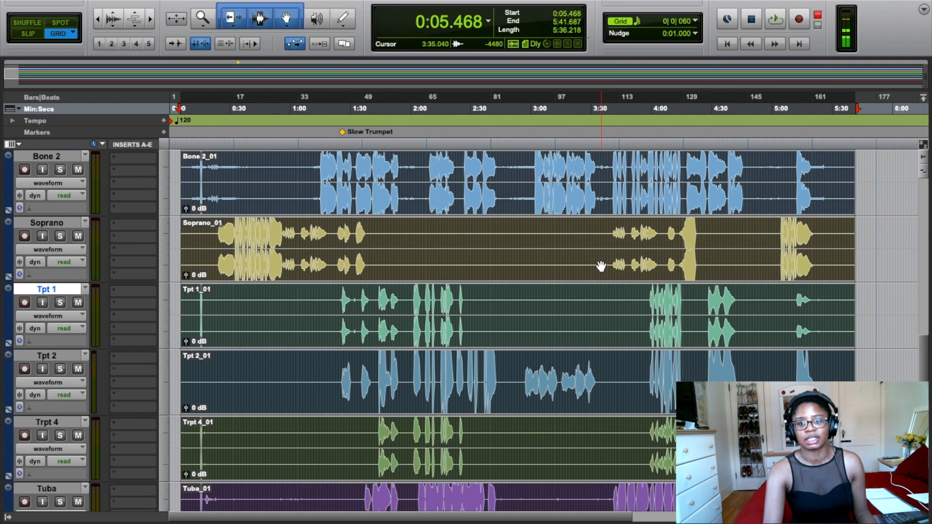
scroll(604, 393, up, 2)
scroll(604, 393, up, 10)
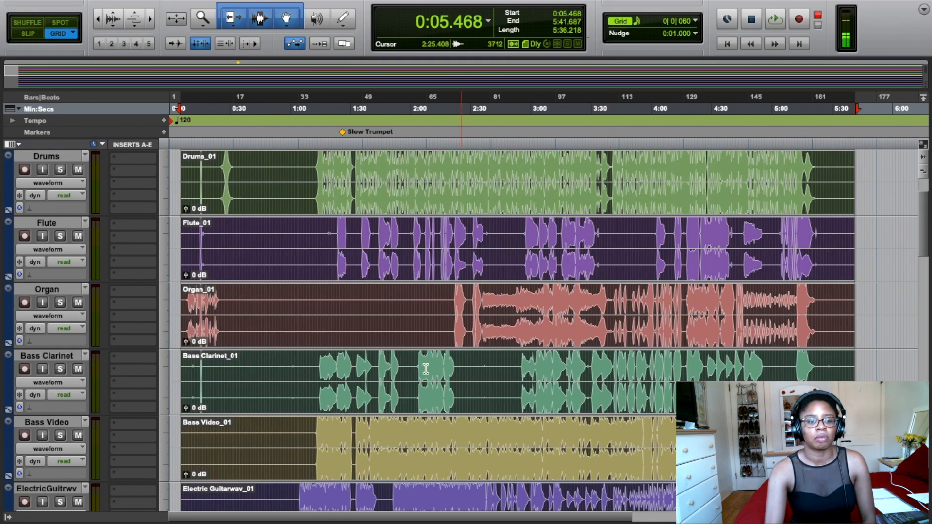
Move all the consolidated clips together to an earlier position, starting at 0:02.062
drag(414, 328, 331, 335)
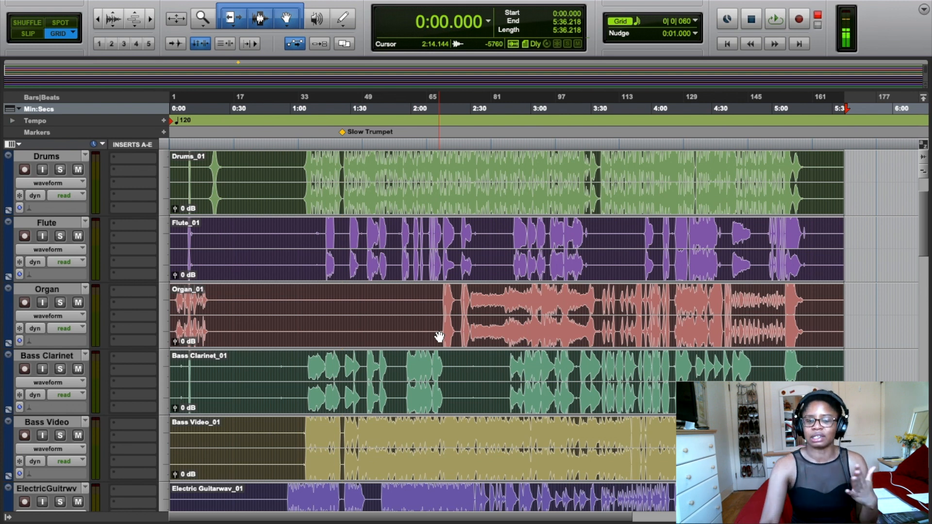
mouse_move(438, 337)
mouse_down()
mouse_move(459, 333)
mouse_move(443, 333)
mouse_up()
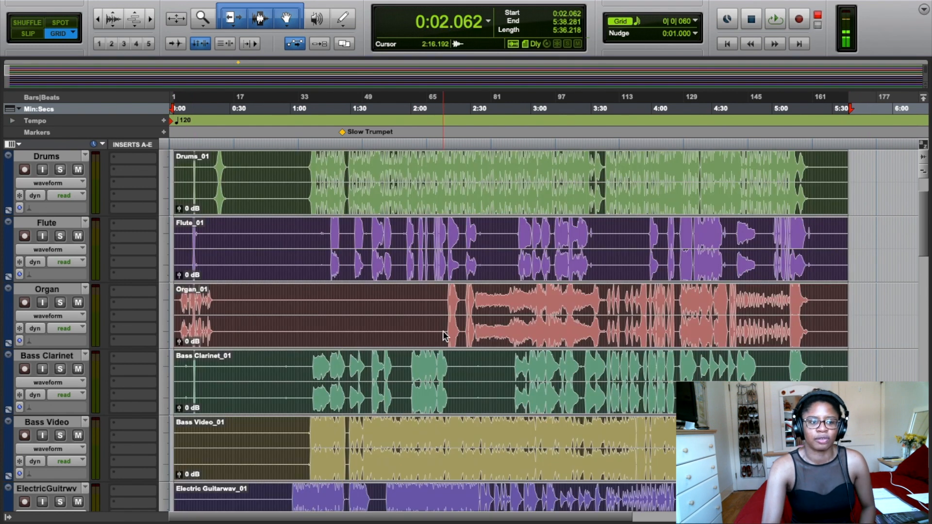
scroll(278, 333, up, 1)
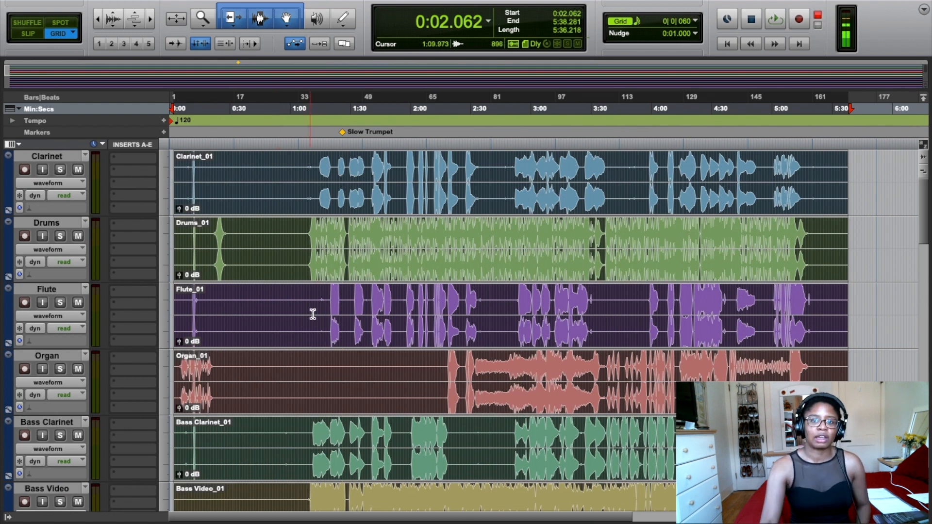
Set up a session copy in the latest session format, including the audio files, as 16-bit 48 kHz BWF (.WAV)
click(107, 6)
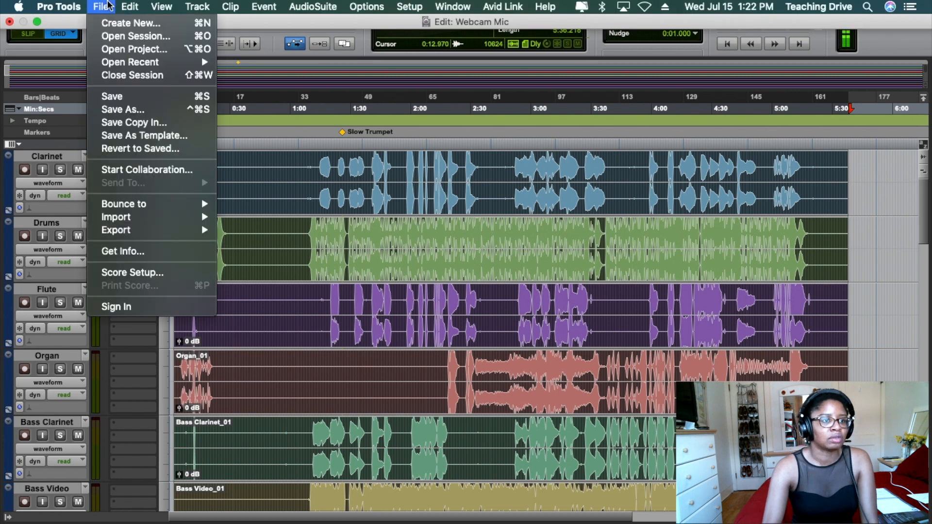
click(177, 125)
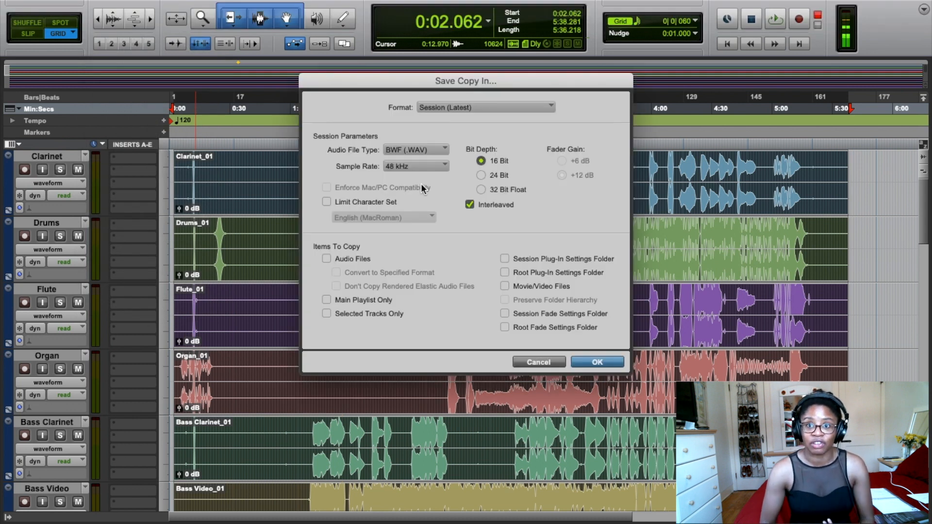
click(326, 259)
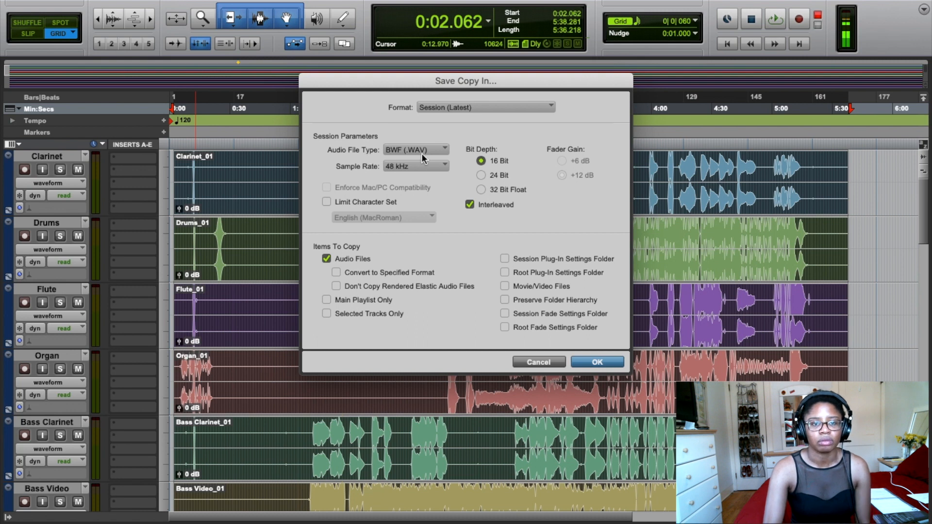
key(Return)
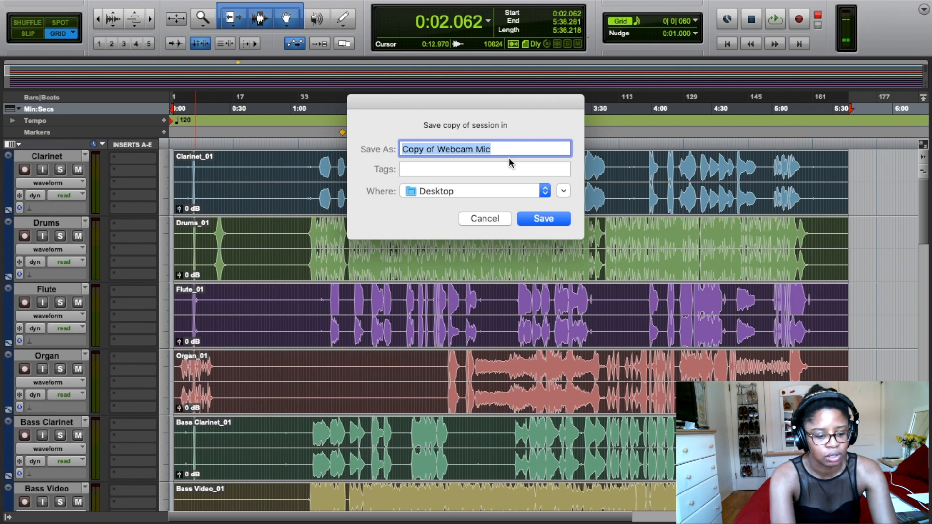
Enter "Fair Chance Edited - Ready for Mixiing" as the name for the session copy on the Desktop, and cancel the save
text(Fair Chance )
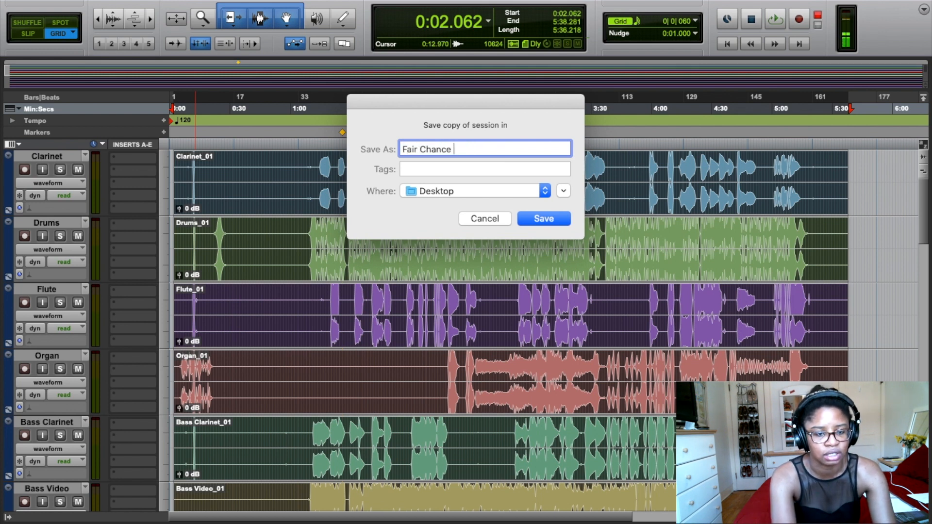
text(Edited)
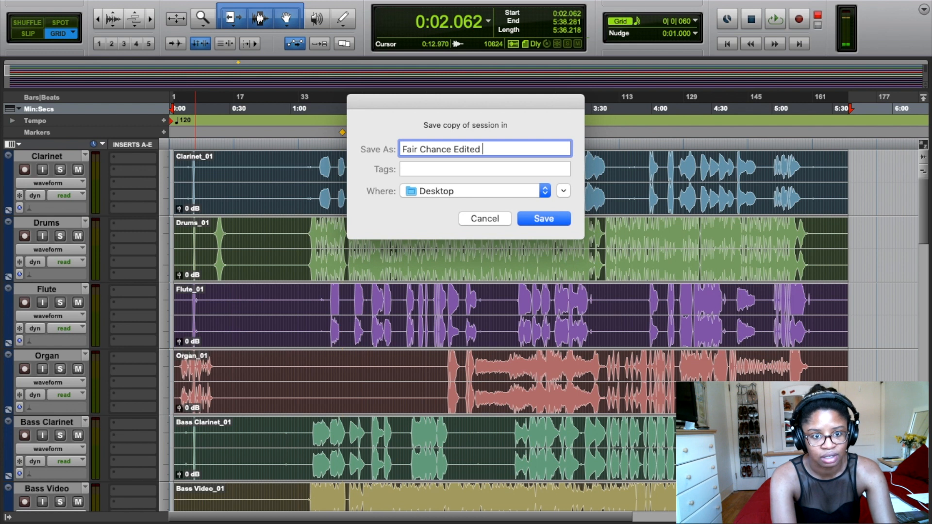
text( - Ready for M)
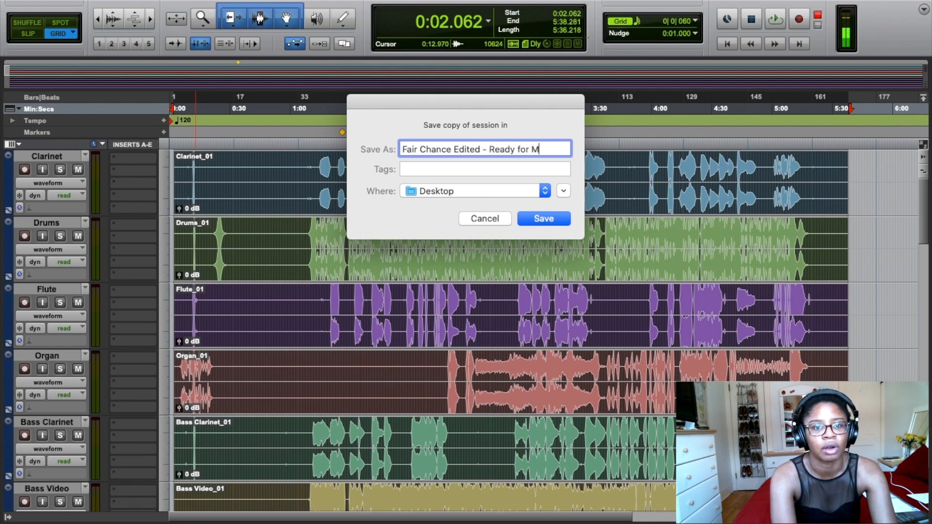
text(ixiing)
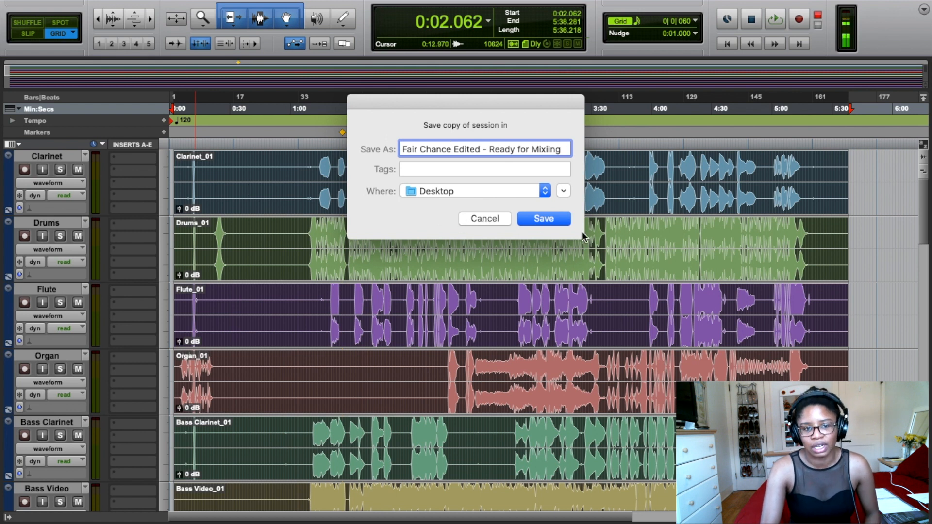
click(550, 149)
key(BackSpace)
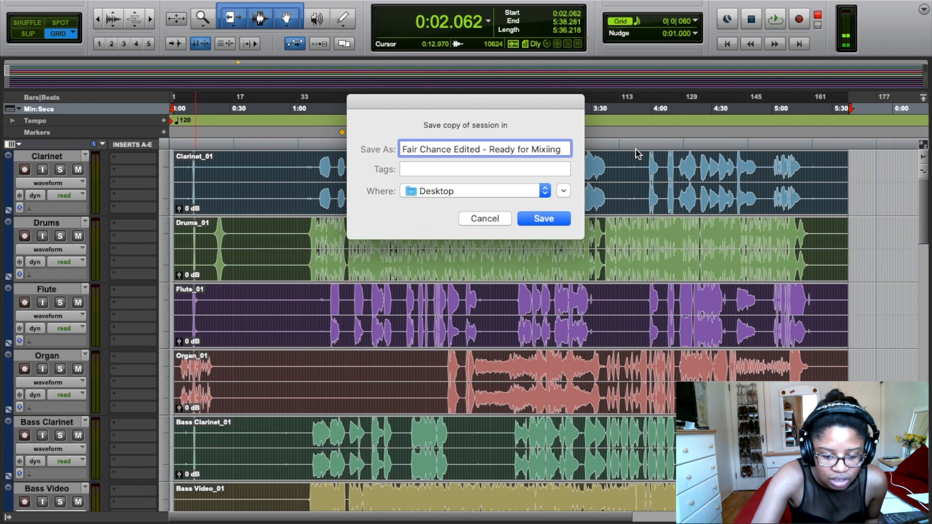
click(485, 219)
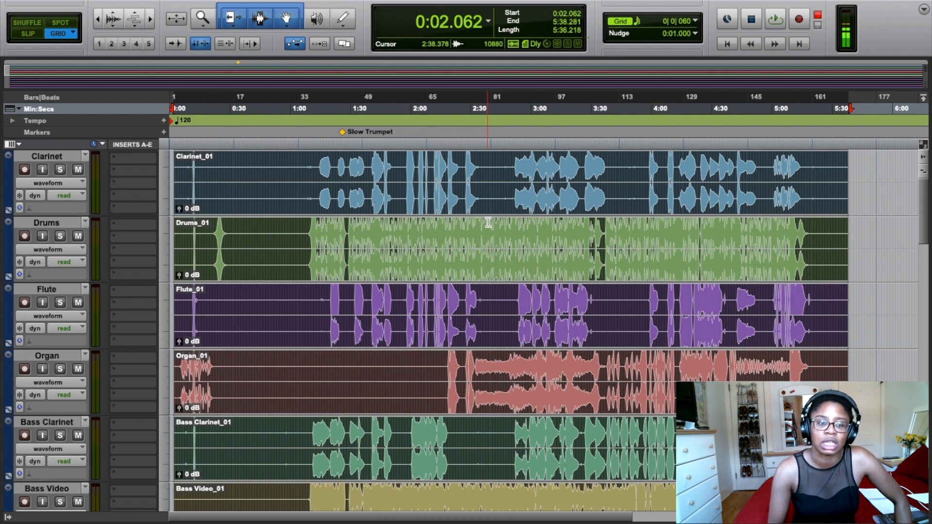
scroll(539, 210, down, 5)
scroll(534, 210, up, 5)
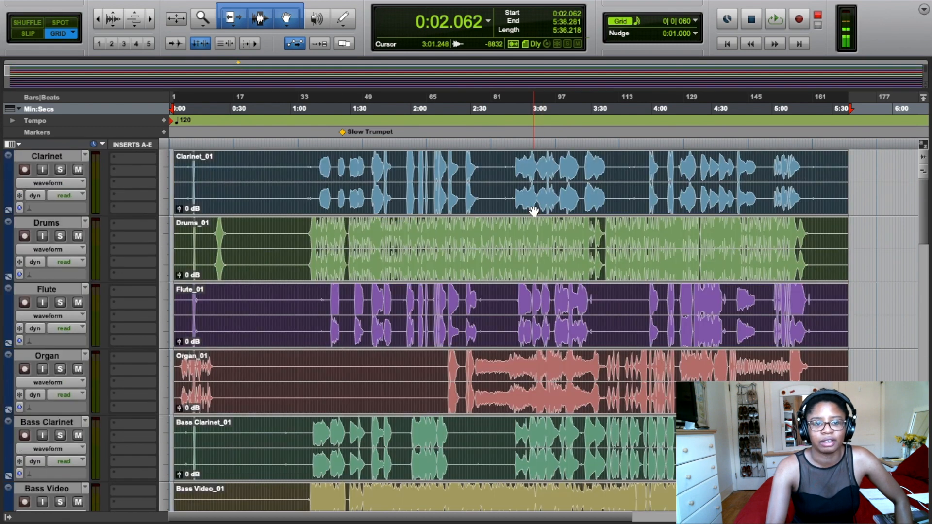